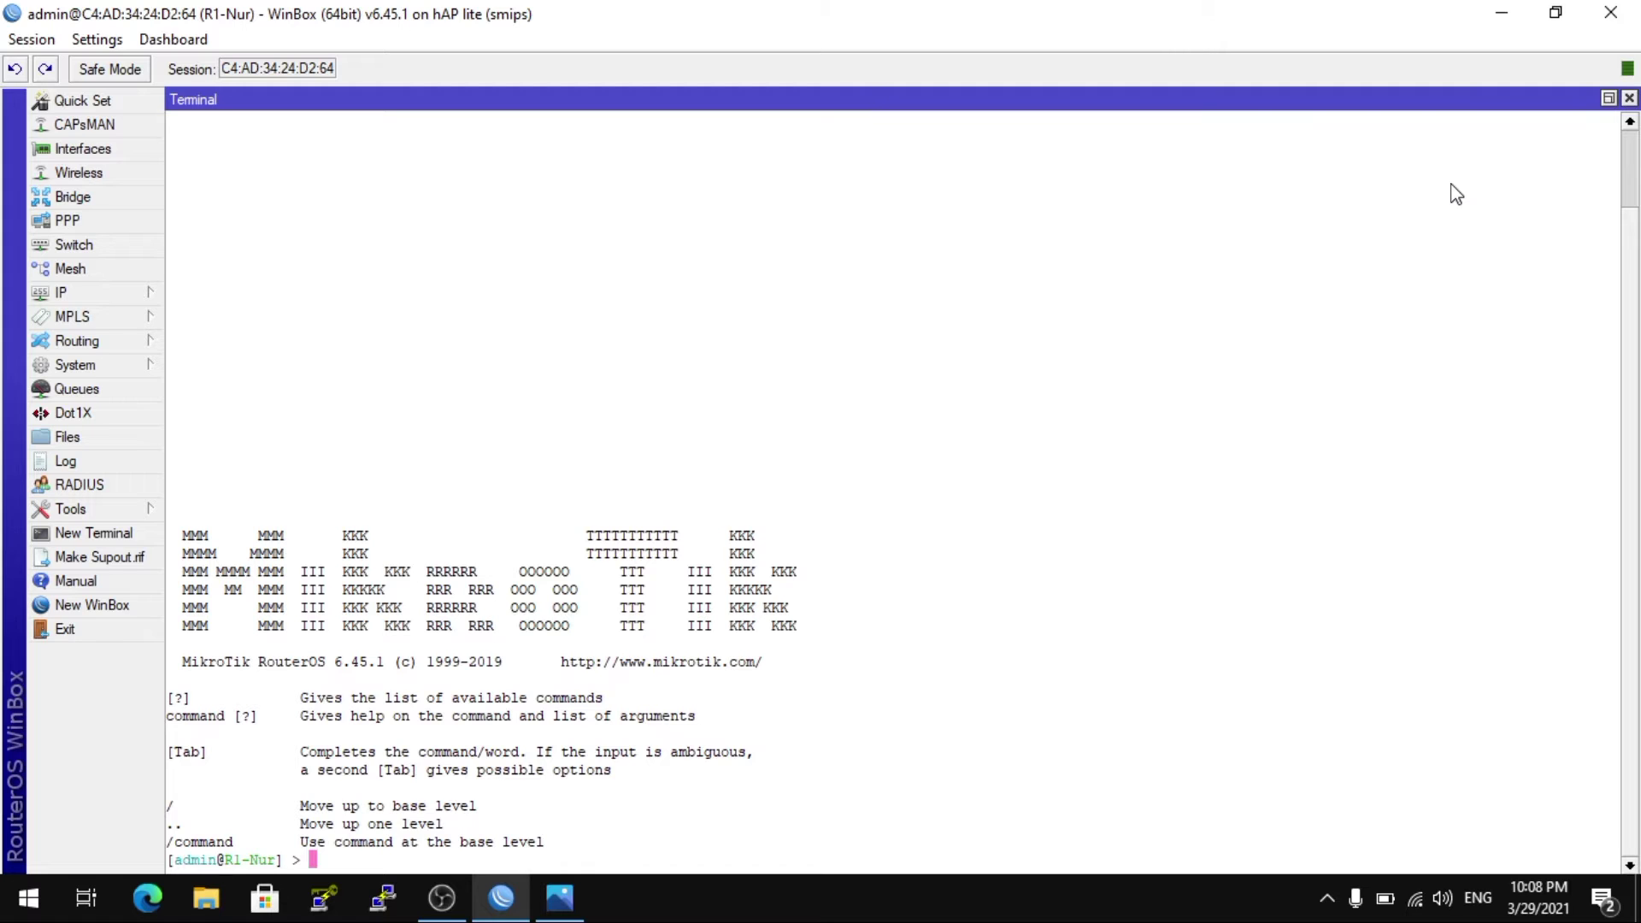
# List the router's interfaces and change the comment of ether3 to Lan.
pyautogui.write('interface print')
pyautogui.press('Return')
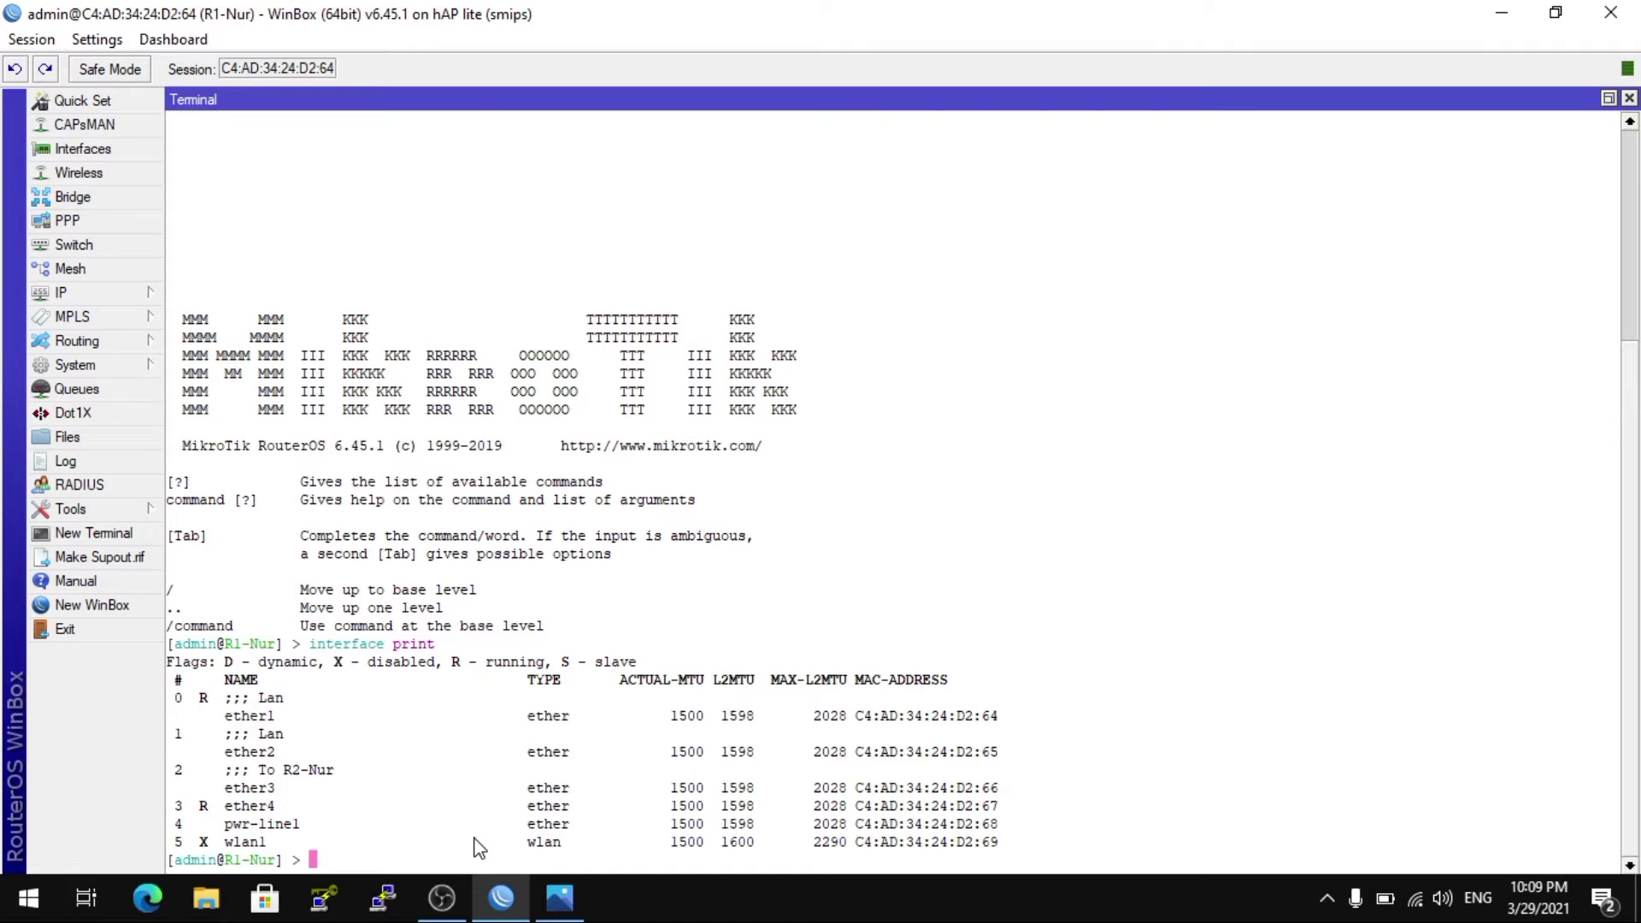
pyautogui.write('interface edit com')
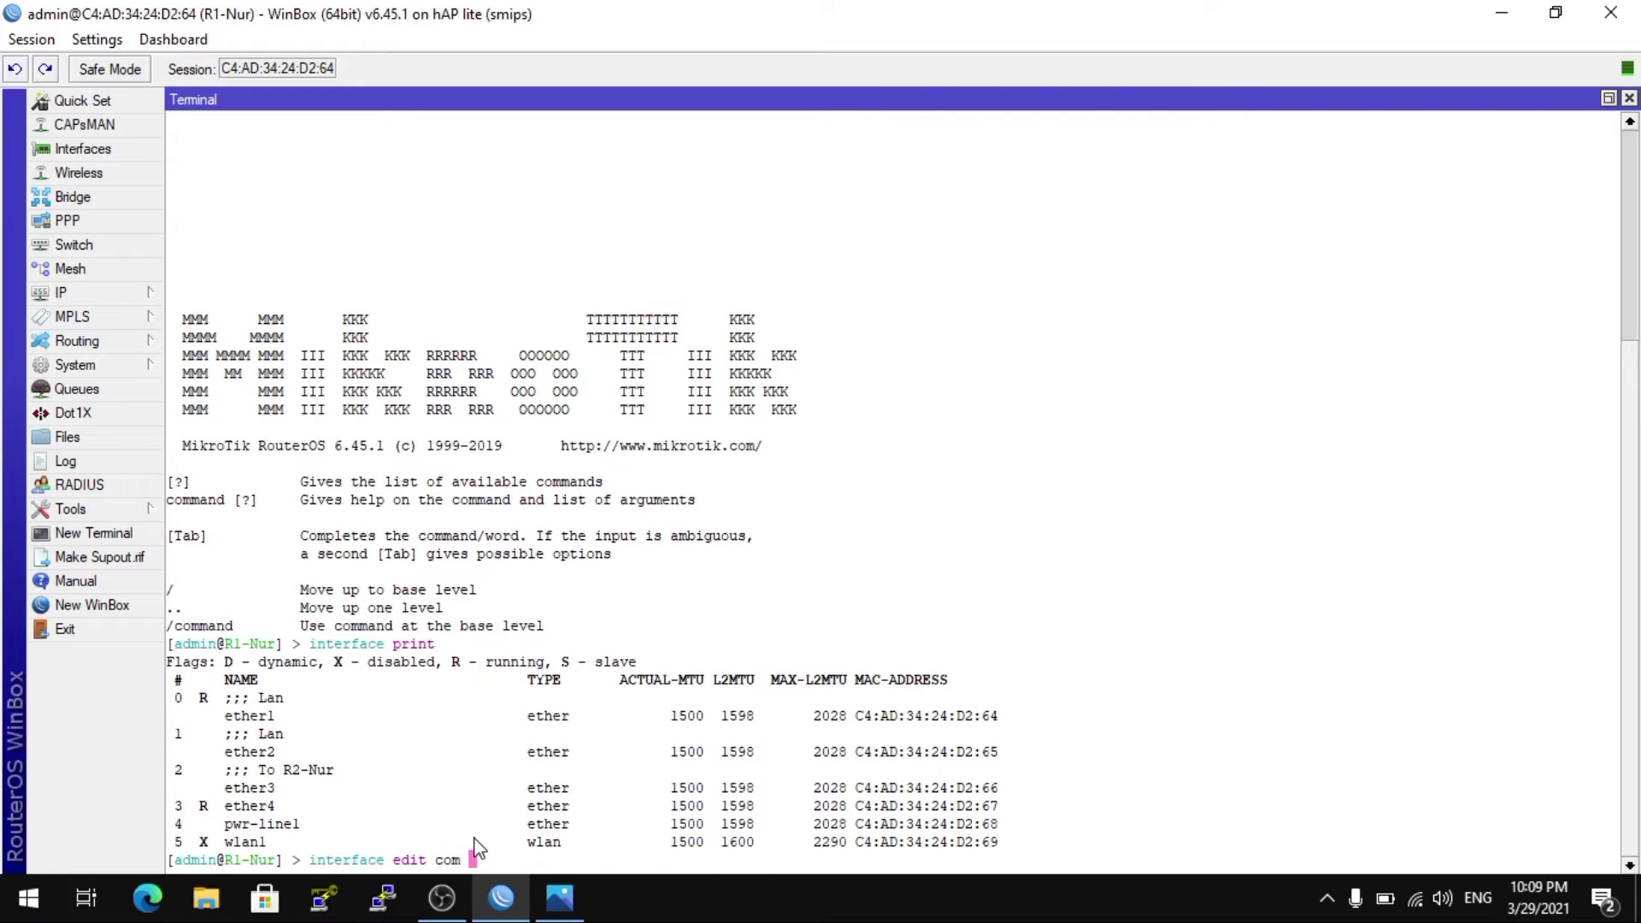
pyautogui.press('BackSpace')
pyautogui.press('BackSpace')
pyautogui.press('BackSpace')
pyautogui.press('BackSpace')
pyautogui.write('ether3 comment')
pyautogui.press('Return')
pyautogui.press('Right')
pyautogui.press('Right')
pyautogui.press('Right')
pyautogui.press('Right')
pyautogui.press('Right')
pyautogui.press('Right')
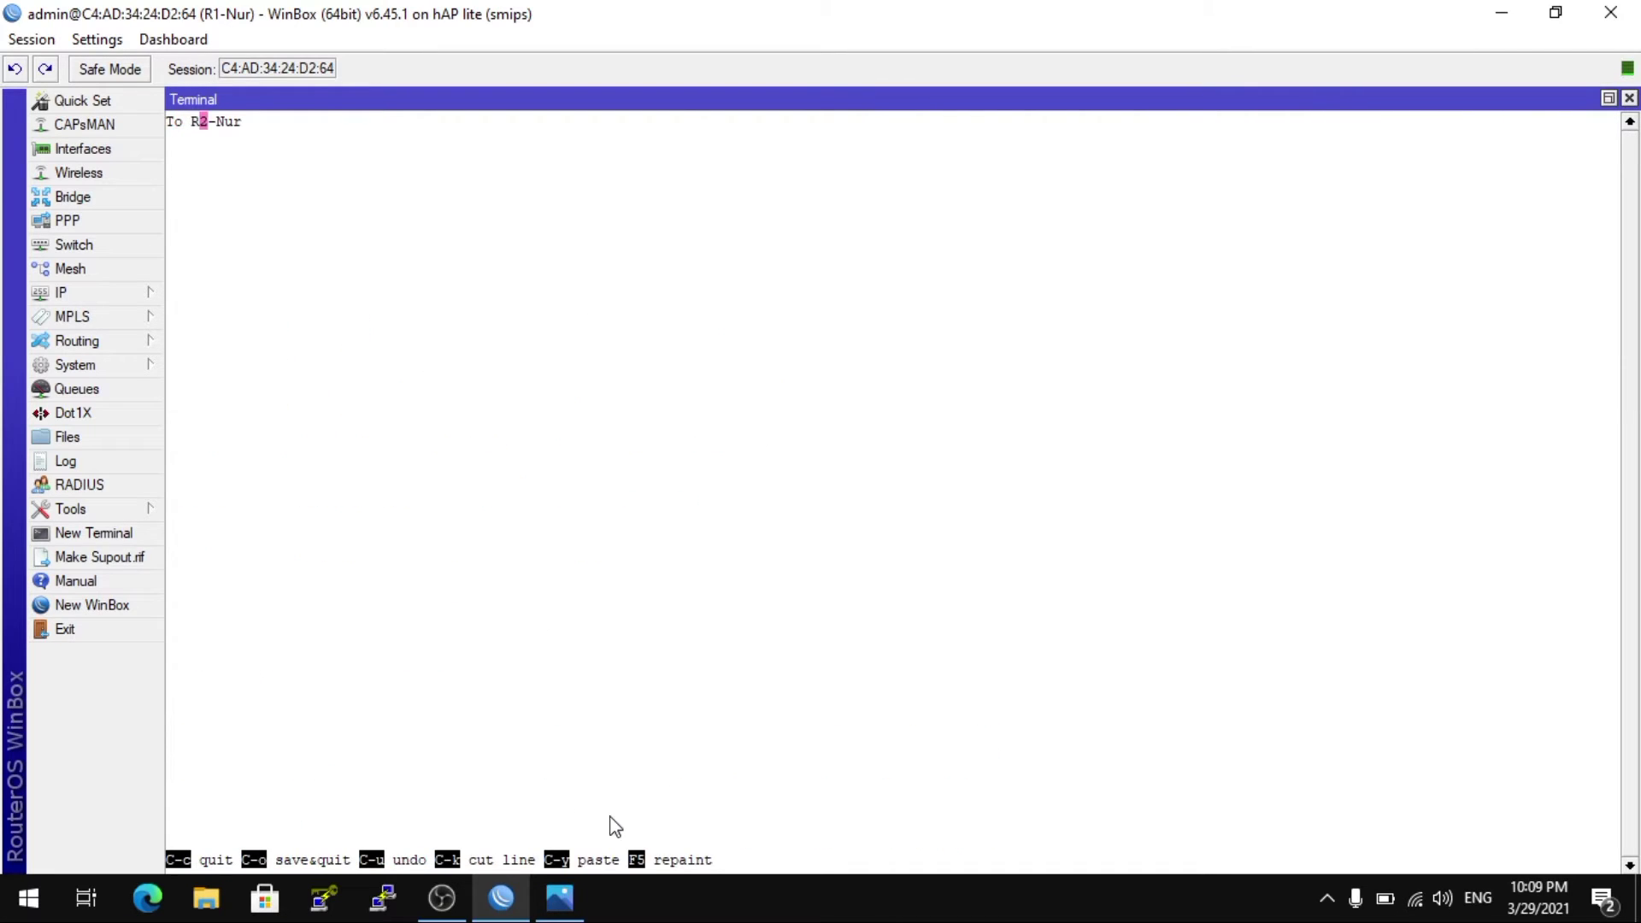
pyautogui.press('Right')
pyautogui.press('Right')
pyautogui.press('Right')
pyautogui.press('BackSpace')
pyautogui.press('BackSpace')
pyautogui.press('BackSpace')
pyautogui.press('BackSpace')
pyautogui.press('BackSpace')
pyautogui.press('BackSpace')
pyautogui.press('BackSpace')
pyautogui.press('BackSpace')
pyautogui.press('BackSpace')
pyautogui.write('Lan')
pyautogui.hotkey('ctrl', 'o')
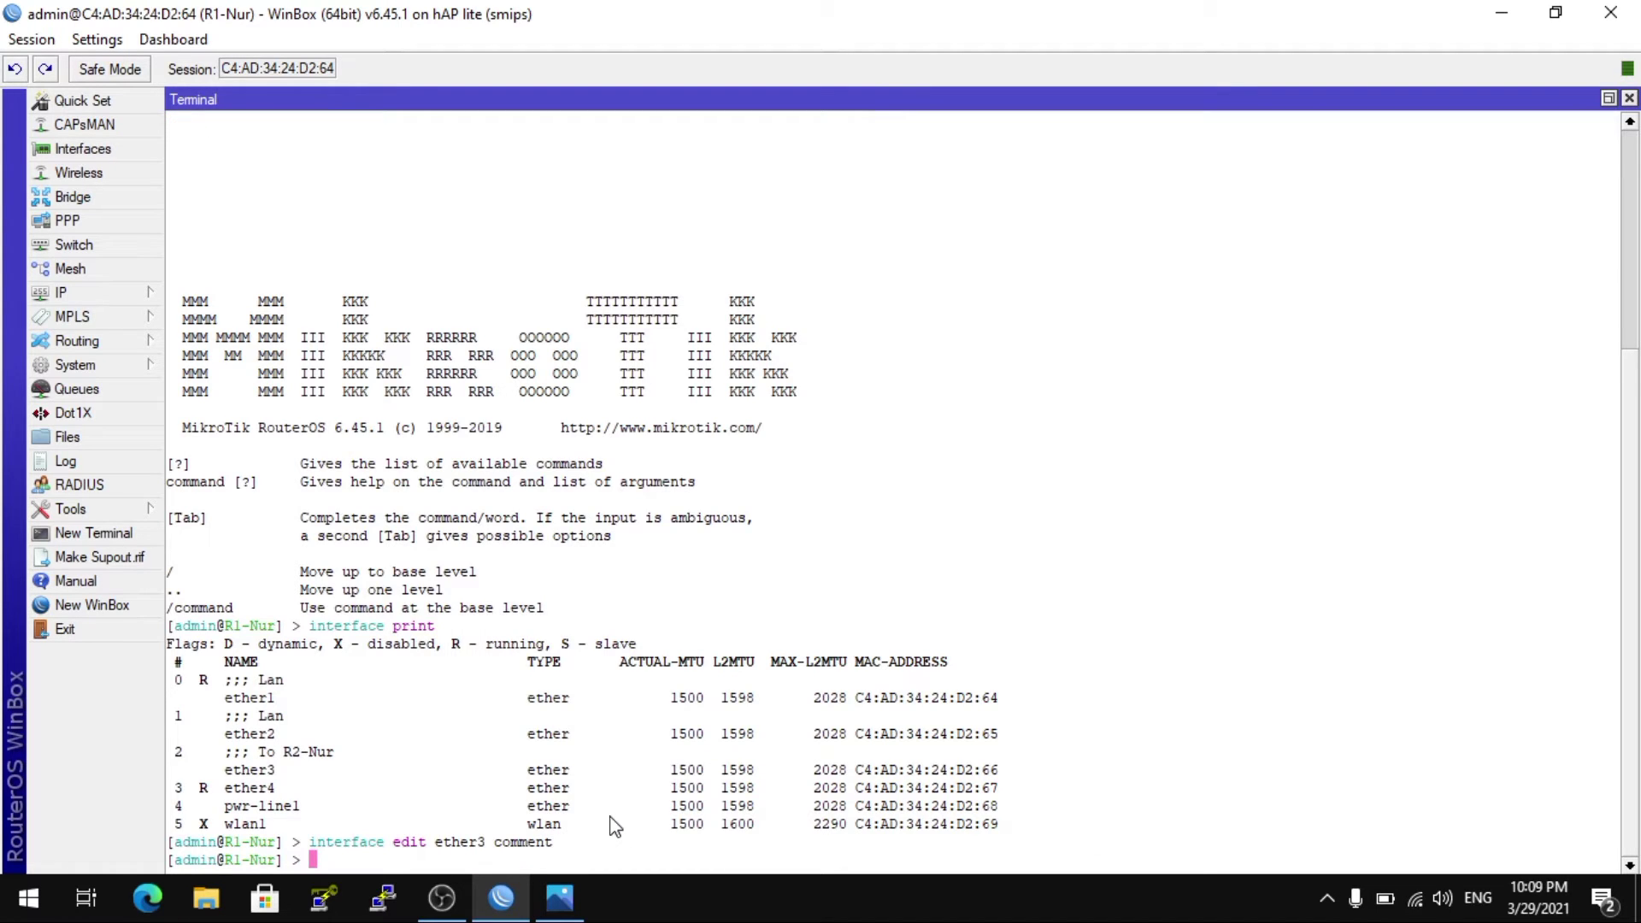
# Set the comment of ether4 to "To R2-nur", including the quotation marks, and print the interface list again.
pyautogui.press('Up')
pyautogui.press('Left')
pyautogui.press('Left')
pyautogui.press('Left')
pyautogui.press('Left')
pyautogui.press('Left')
pyautogui.press('Left')
pyautogui.press('Left')
pyautogui.press('Left')
pyautogui.press('BackSpace')
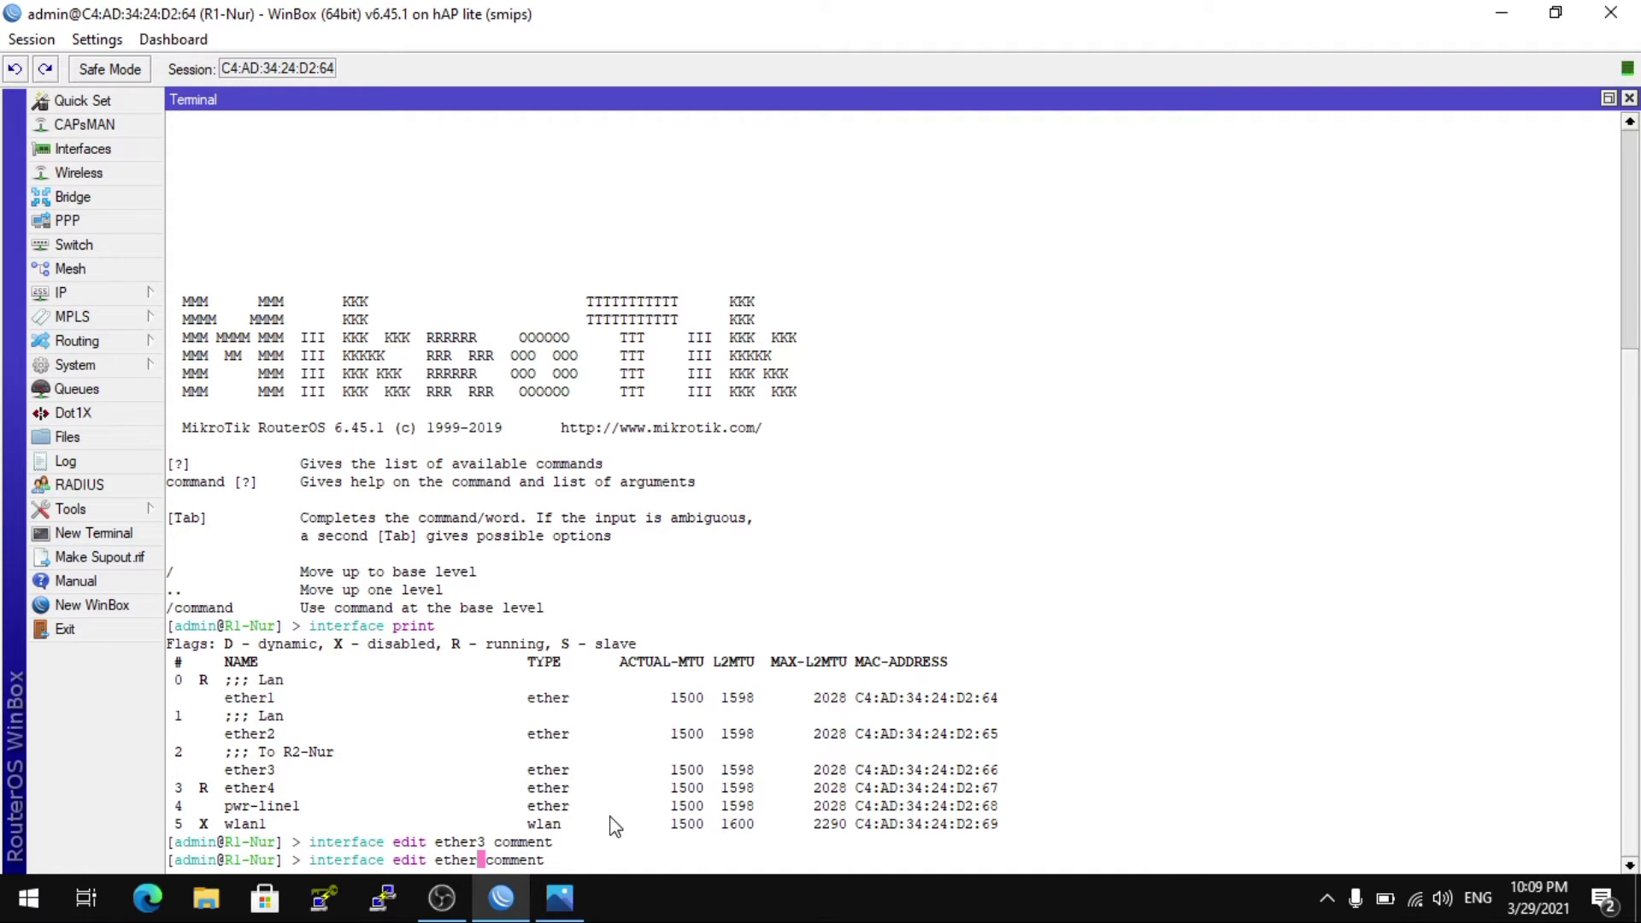
pyautogui.write('4')
pyautogui.press('Return')
pyautogui.write('"To ')
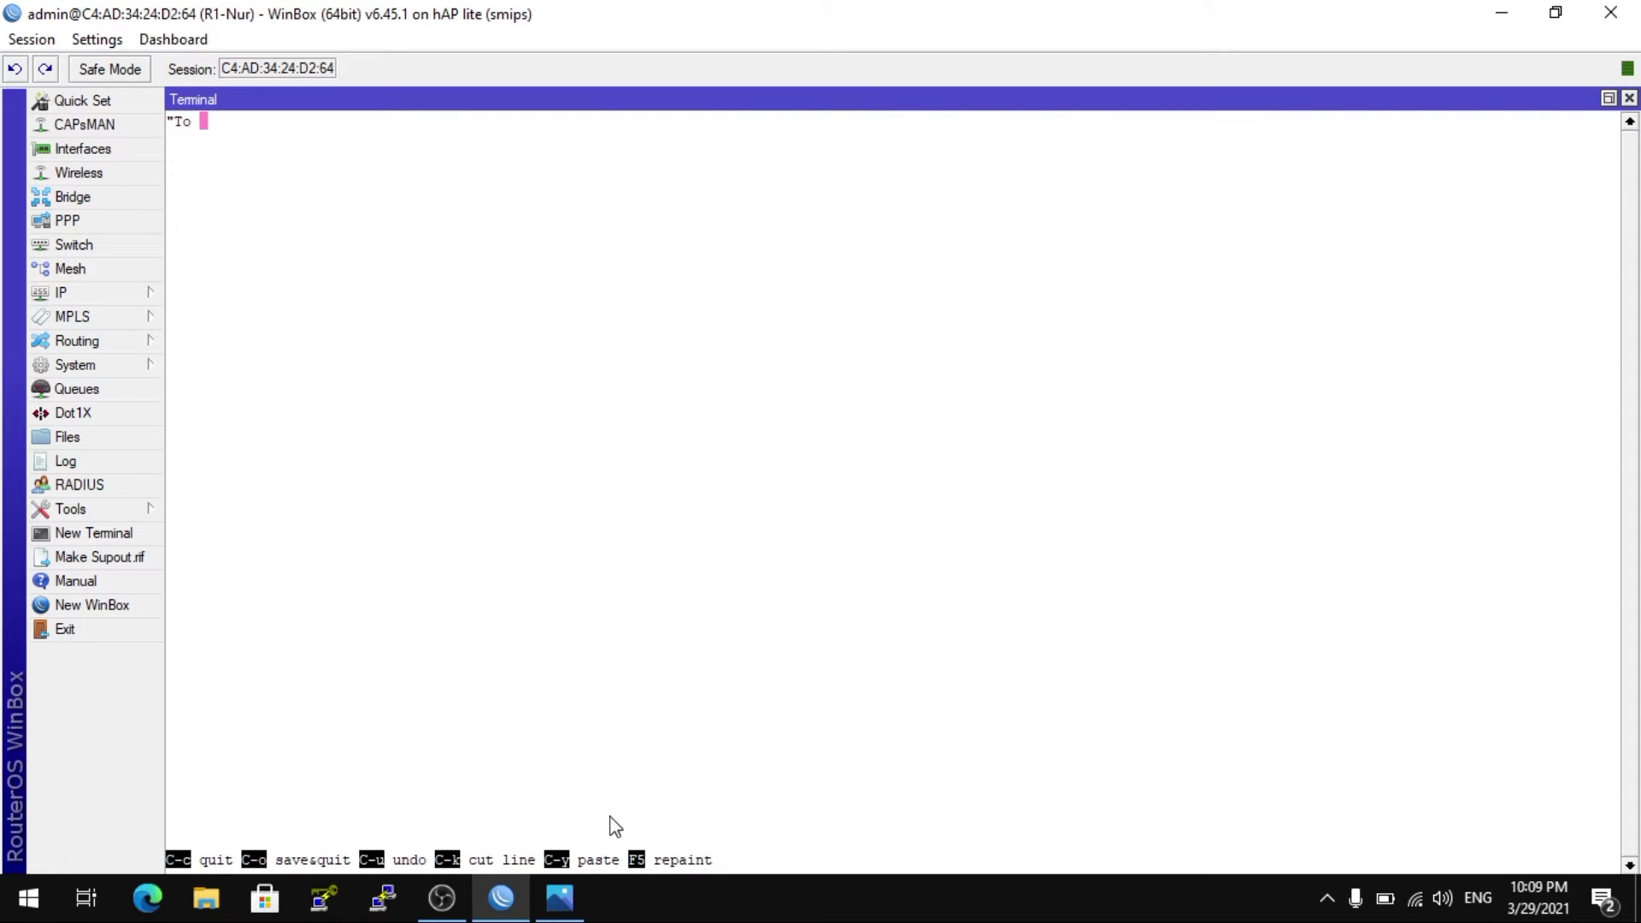
pyautogui.write('R@')
pyautogui.press('BackSpace')
pyautogui.write('2-nur"')
pyautogui.press('Return')
pyautogui.press('BackSpace')
pyautogui.hotkey('ctrl', 'o')
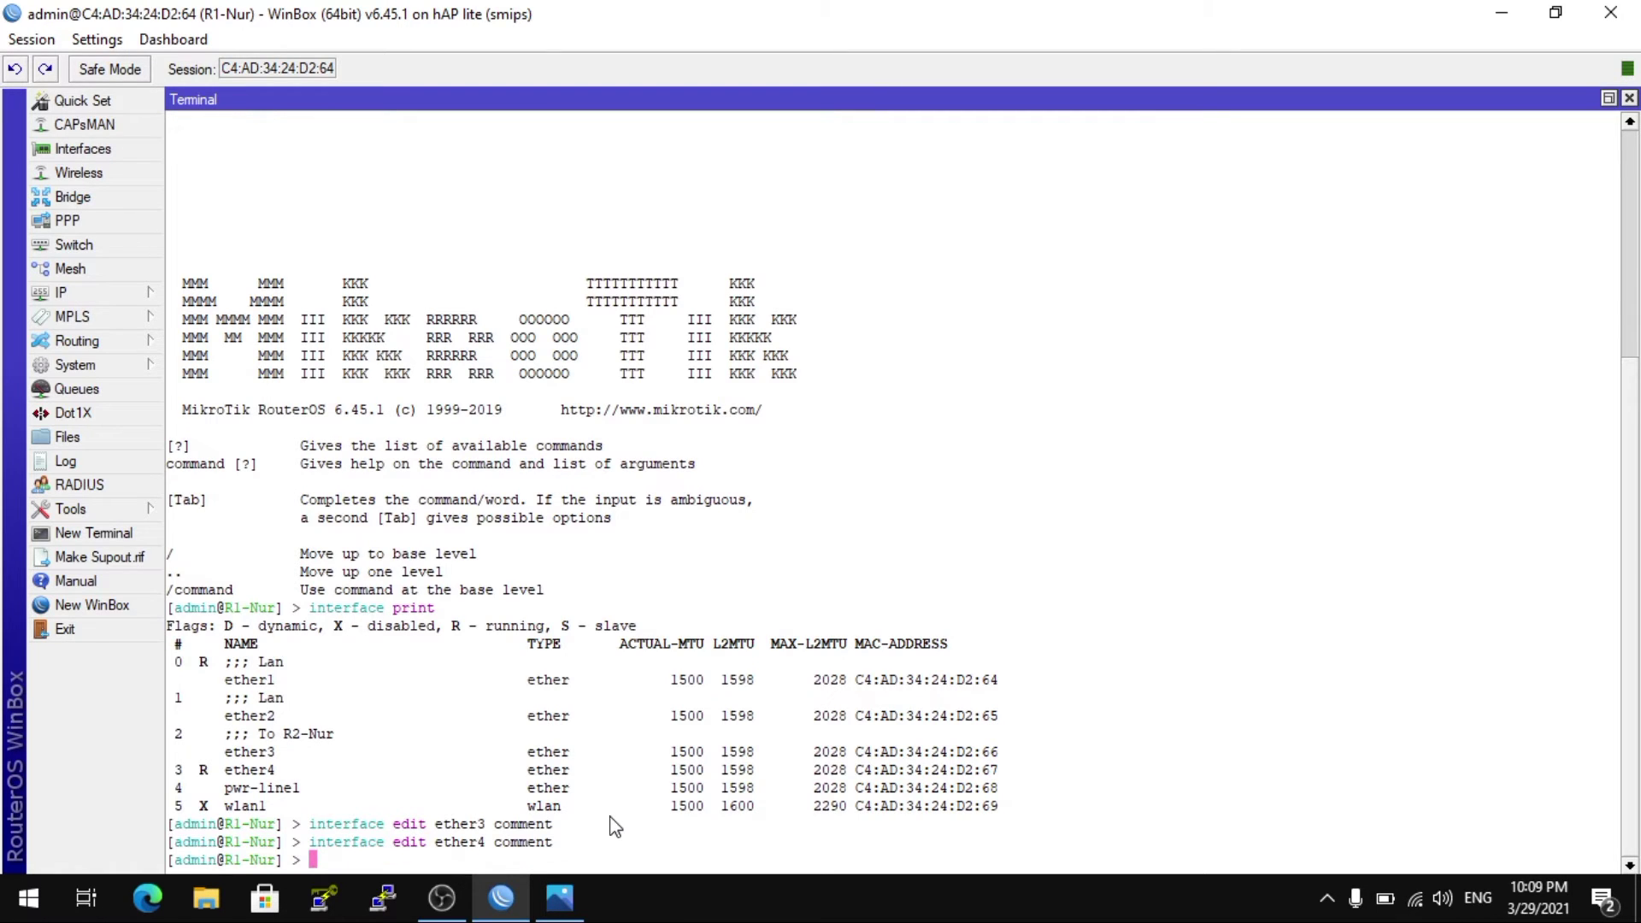
pyautogui.write('interface print')
pyautogui.press('Return')
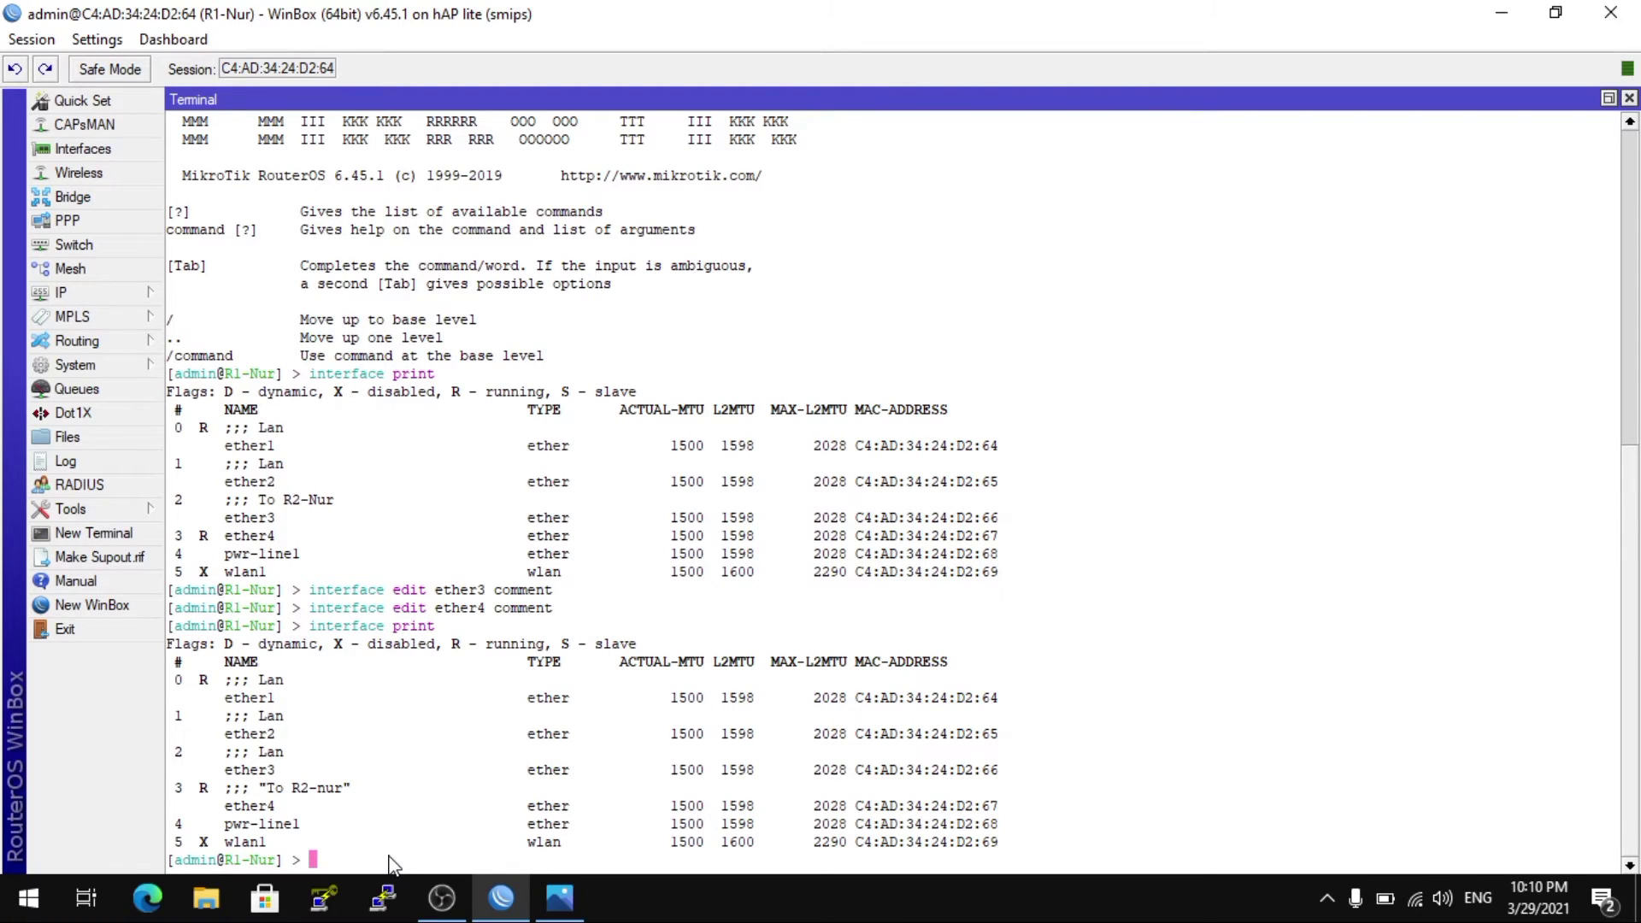
# Assign the IP address 192.168.10.1/24 to interface ether1.
pyautogui.write('ip address add address=')
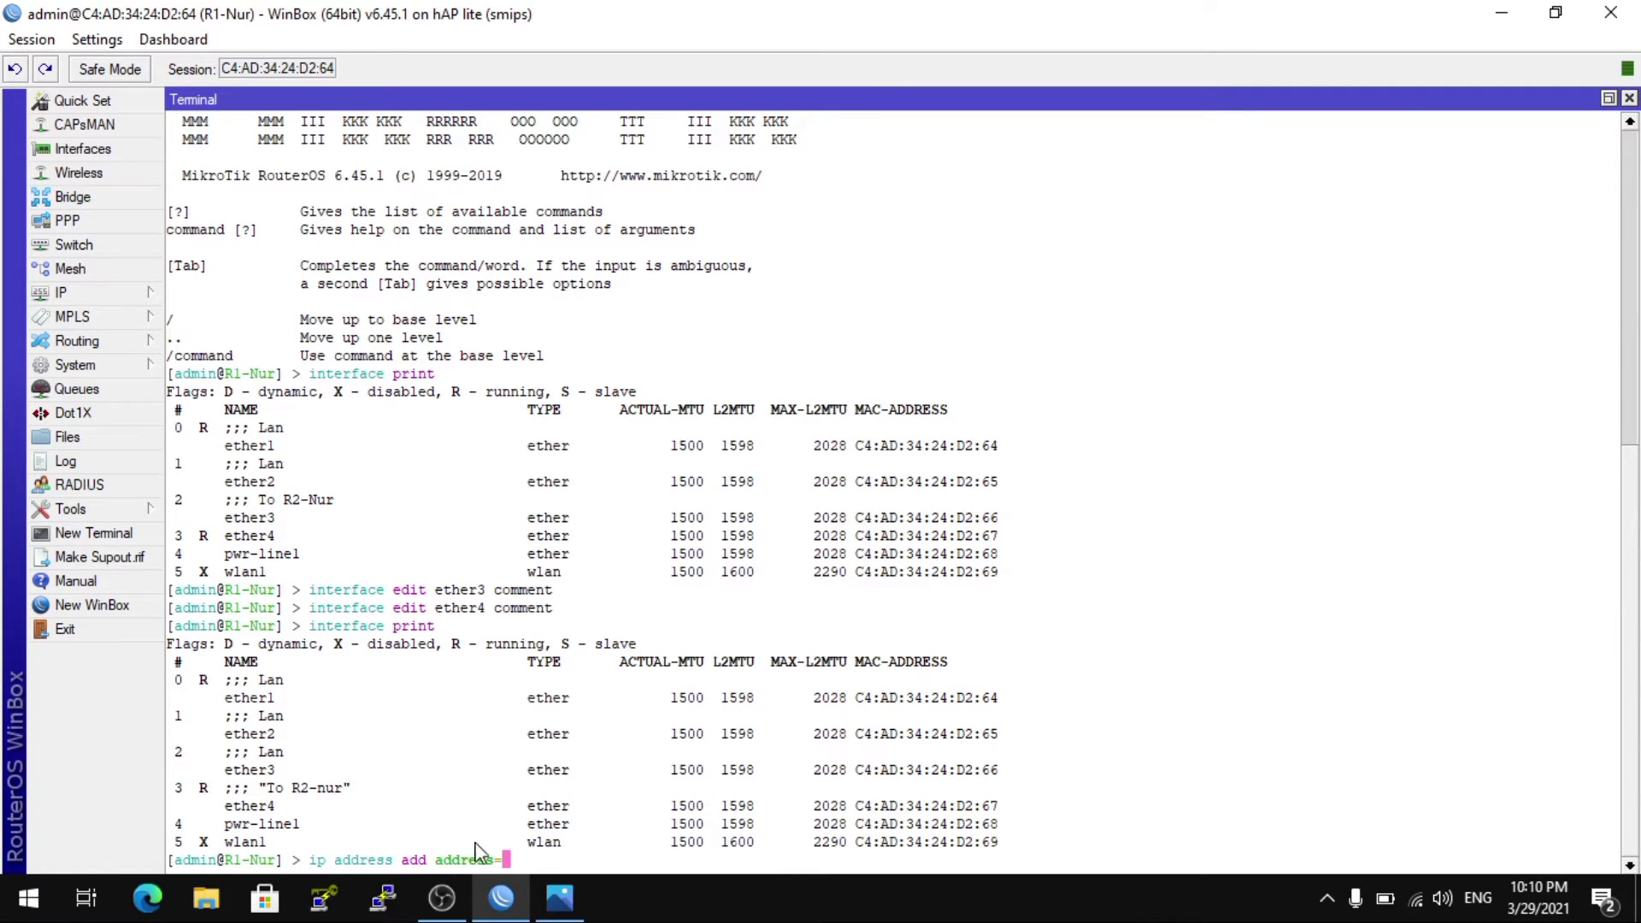
pyautogui.write('192.168.10')
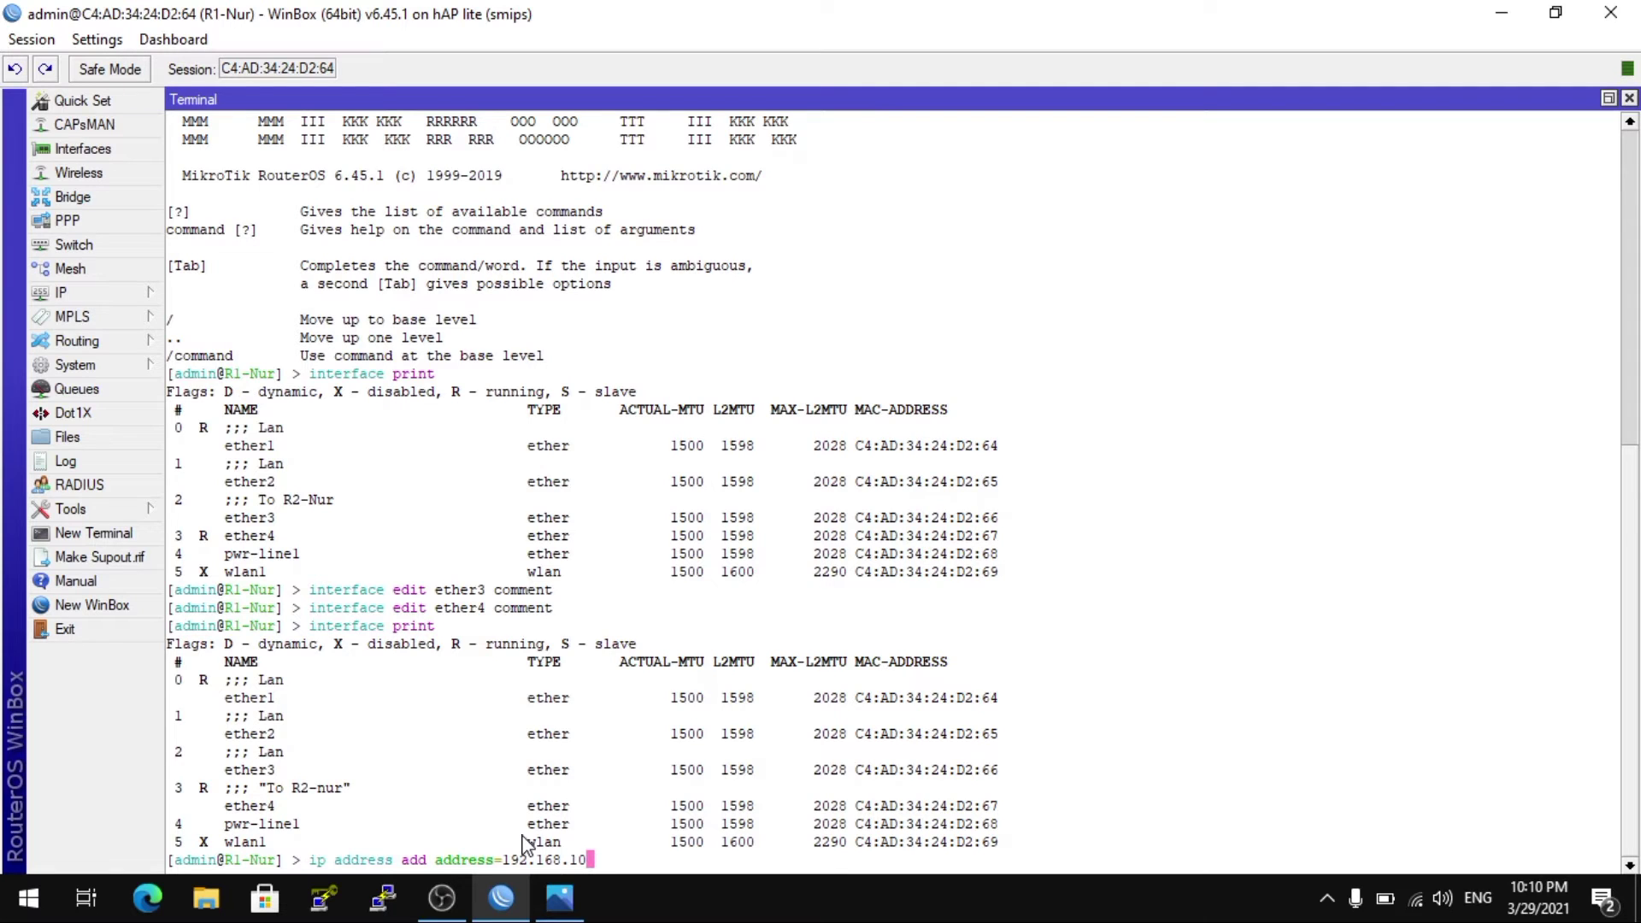
pyautogui.write('.1/24 interface=')
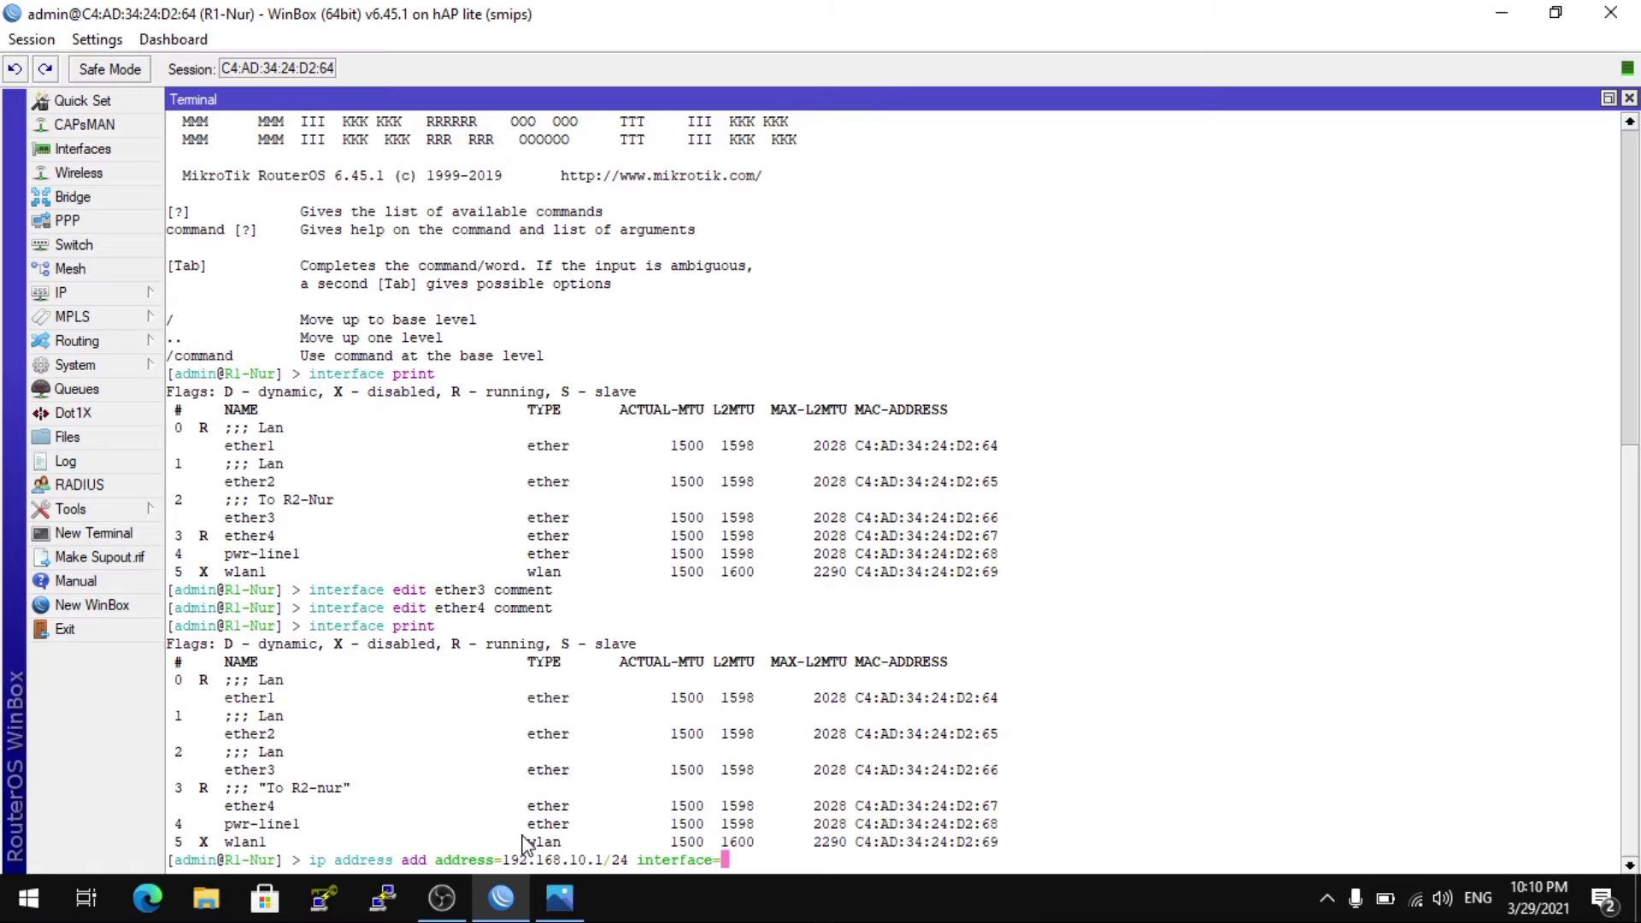
pyautogui.write('ether1')
pyautogui.press('Return')
# Assign the IP address 192.168.20.1/24 to interface ether2.
pyautogui.write('i')
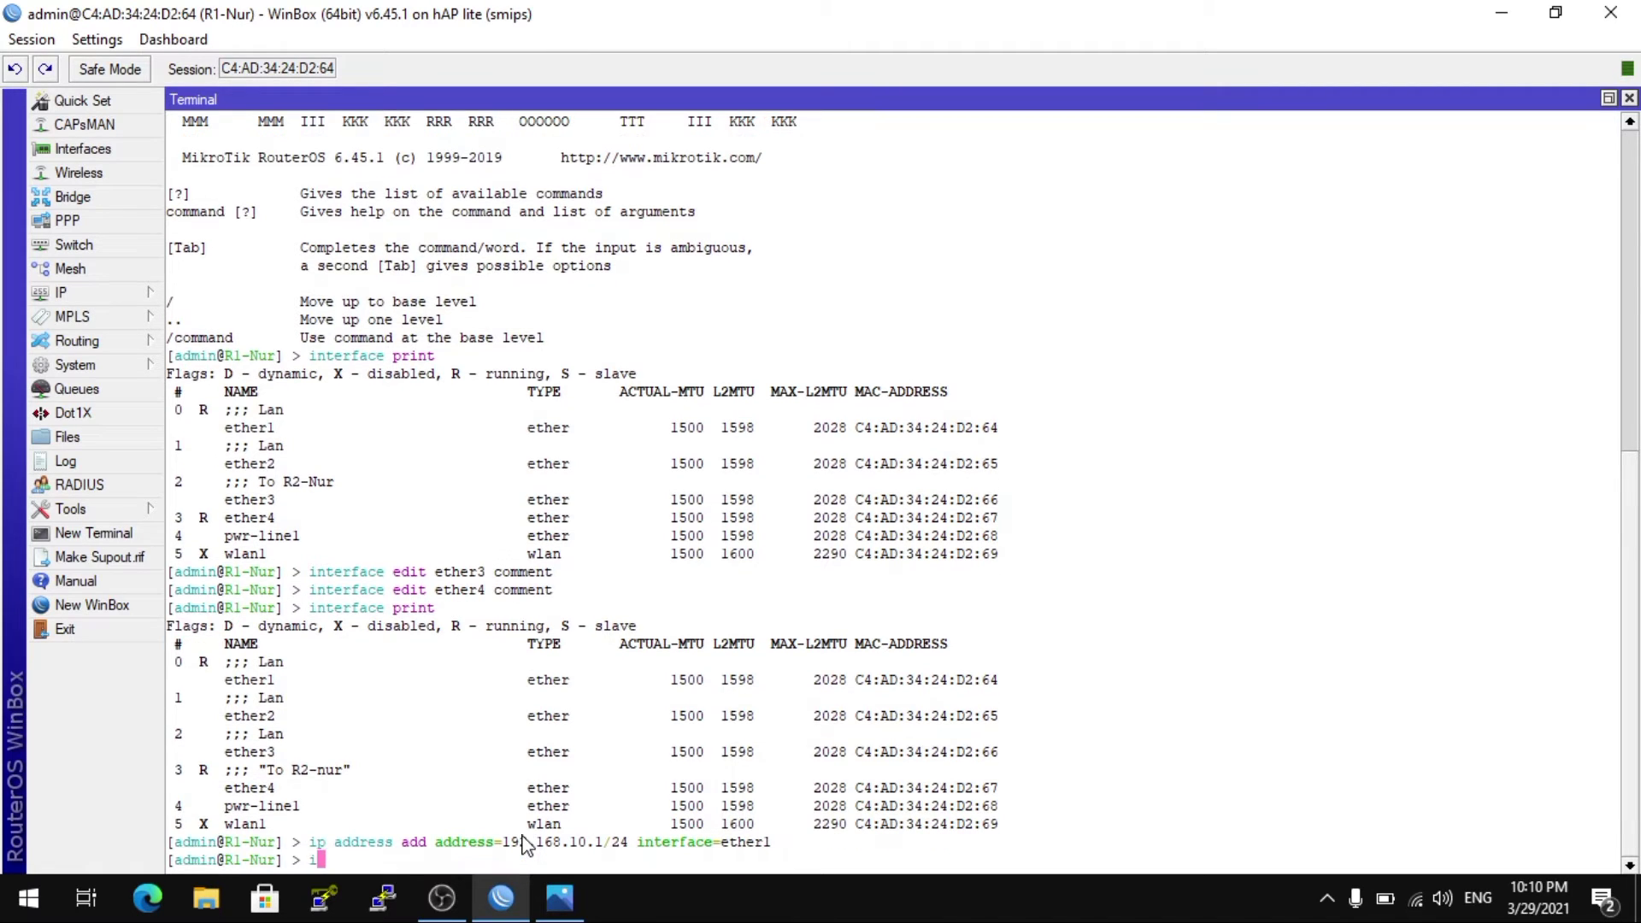
pyautogui.write('p address add address=192.168.')
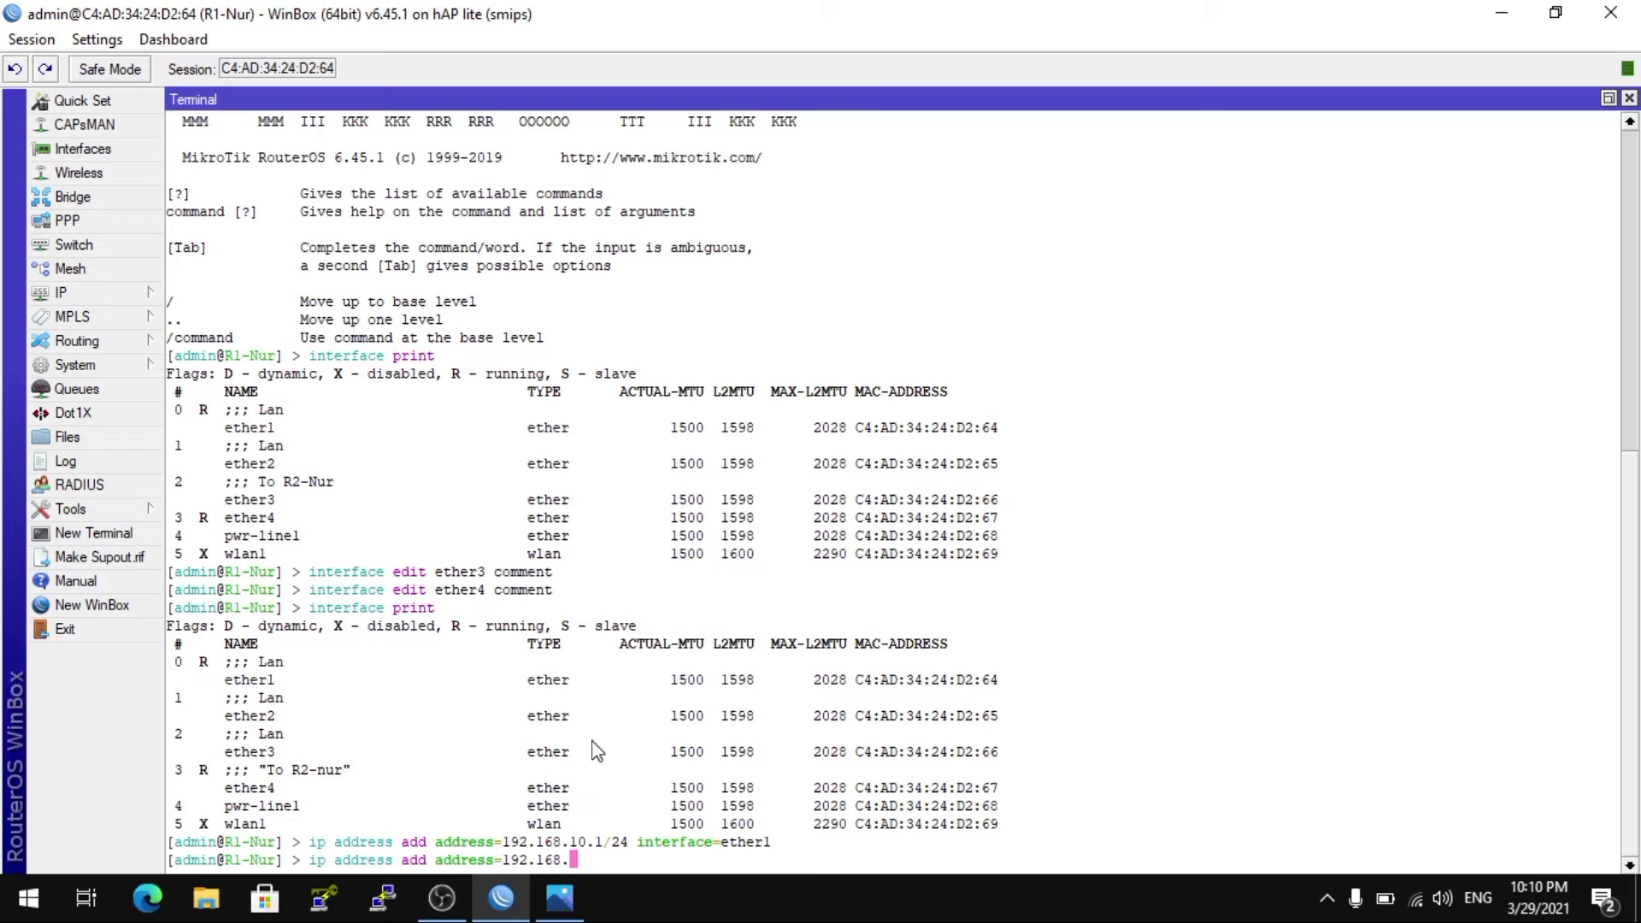
pyautogui.write('20.1/24 inter')
pyautogui.press('Tab')
pyautogui.write('ether2')
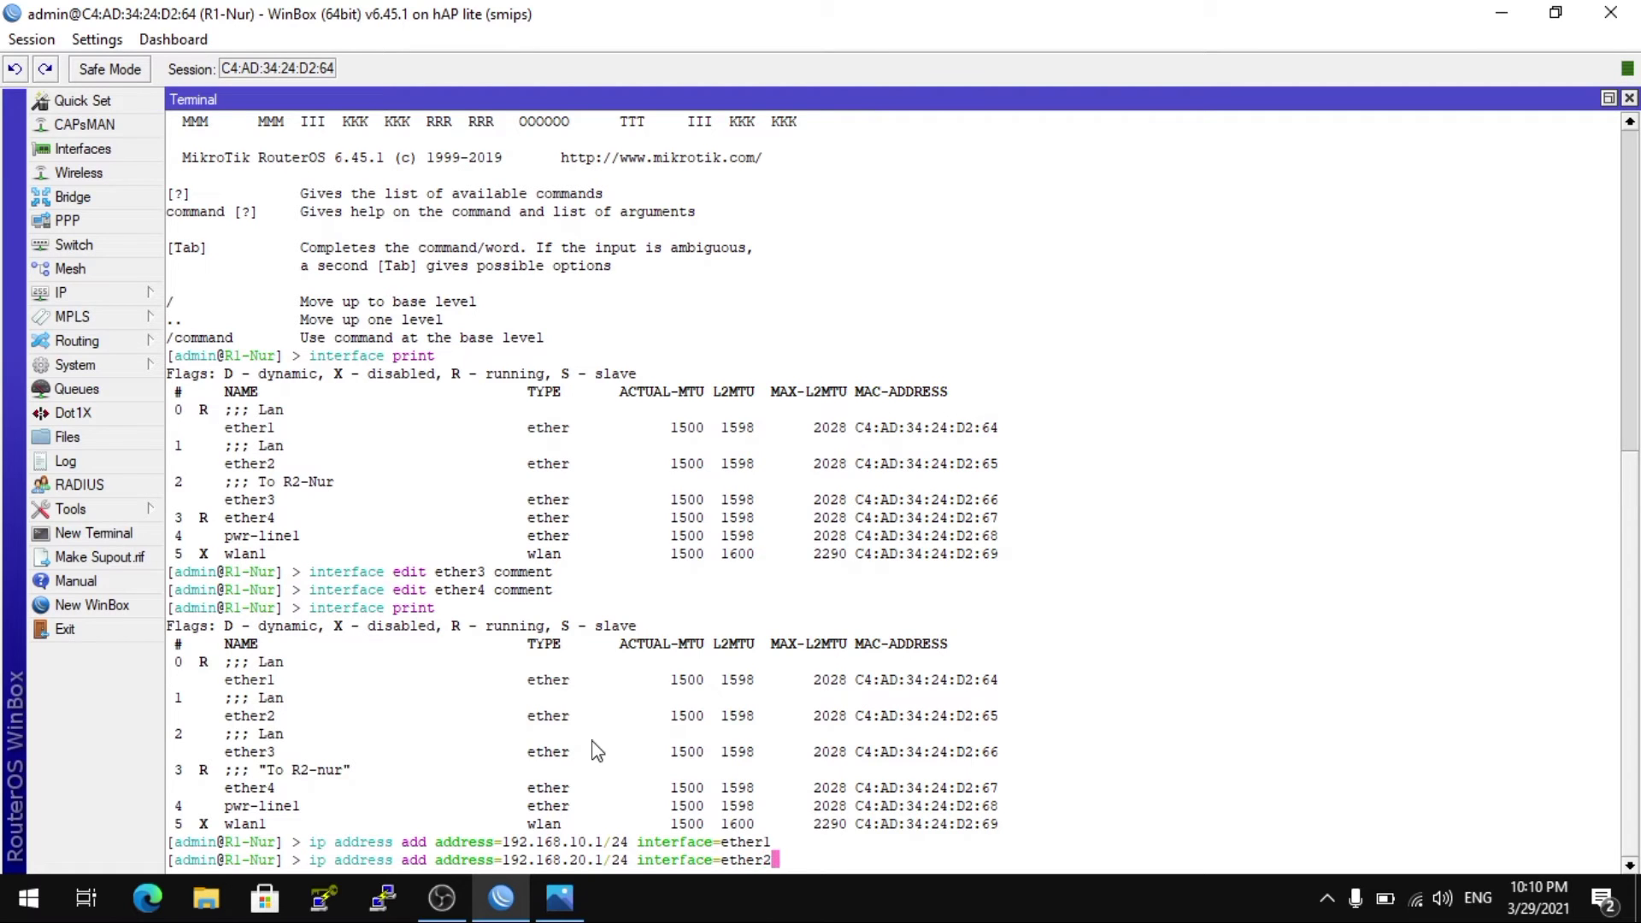
pyautogui.press('Return')
# Assign the IP address 192.168.30.1/24 to interface ether3 and print the router's IP address list.
pyautogui.write('ip ad')
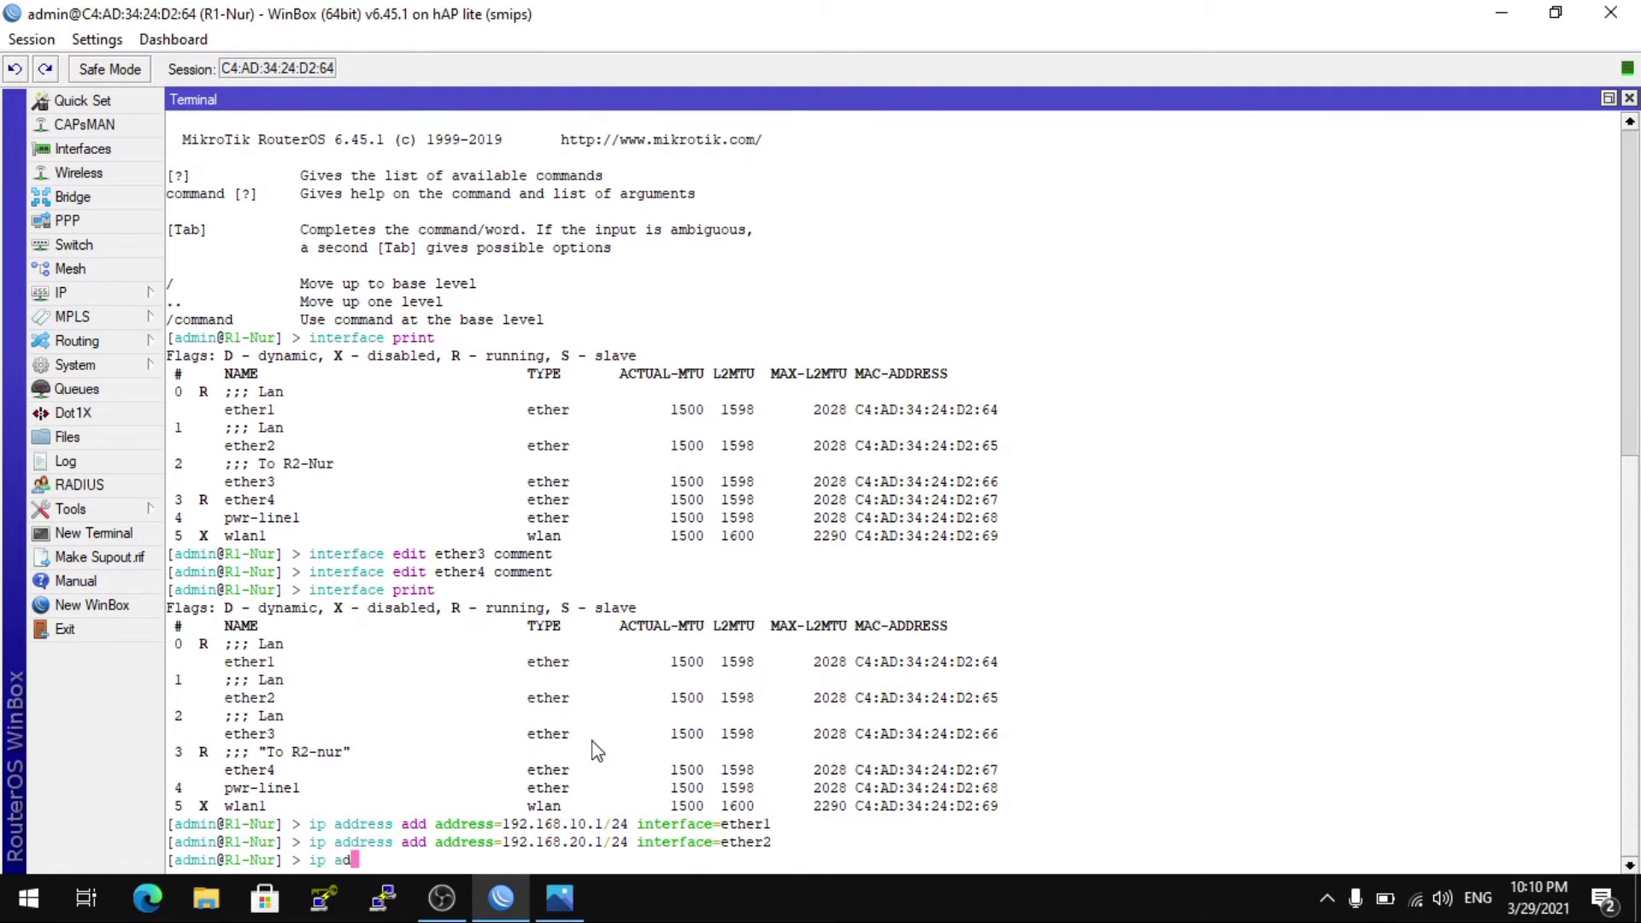
pyautogui.write('dress add ad')
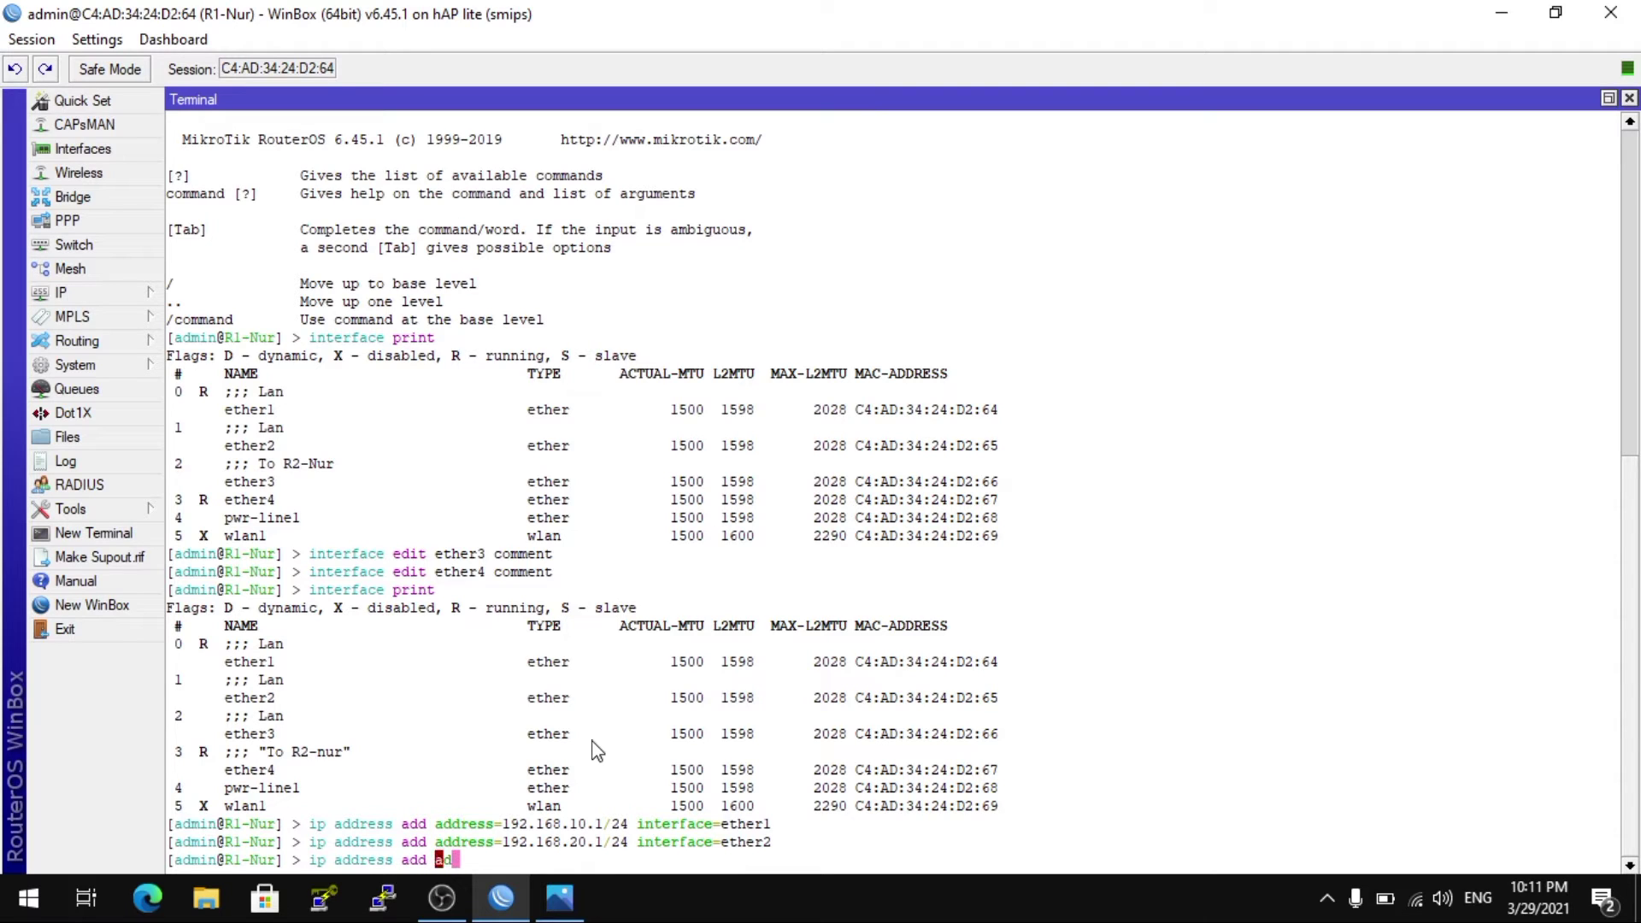
pyautogui.write('dress=192.168.3')
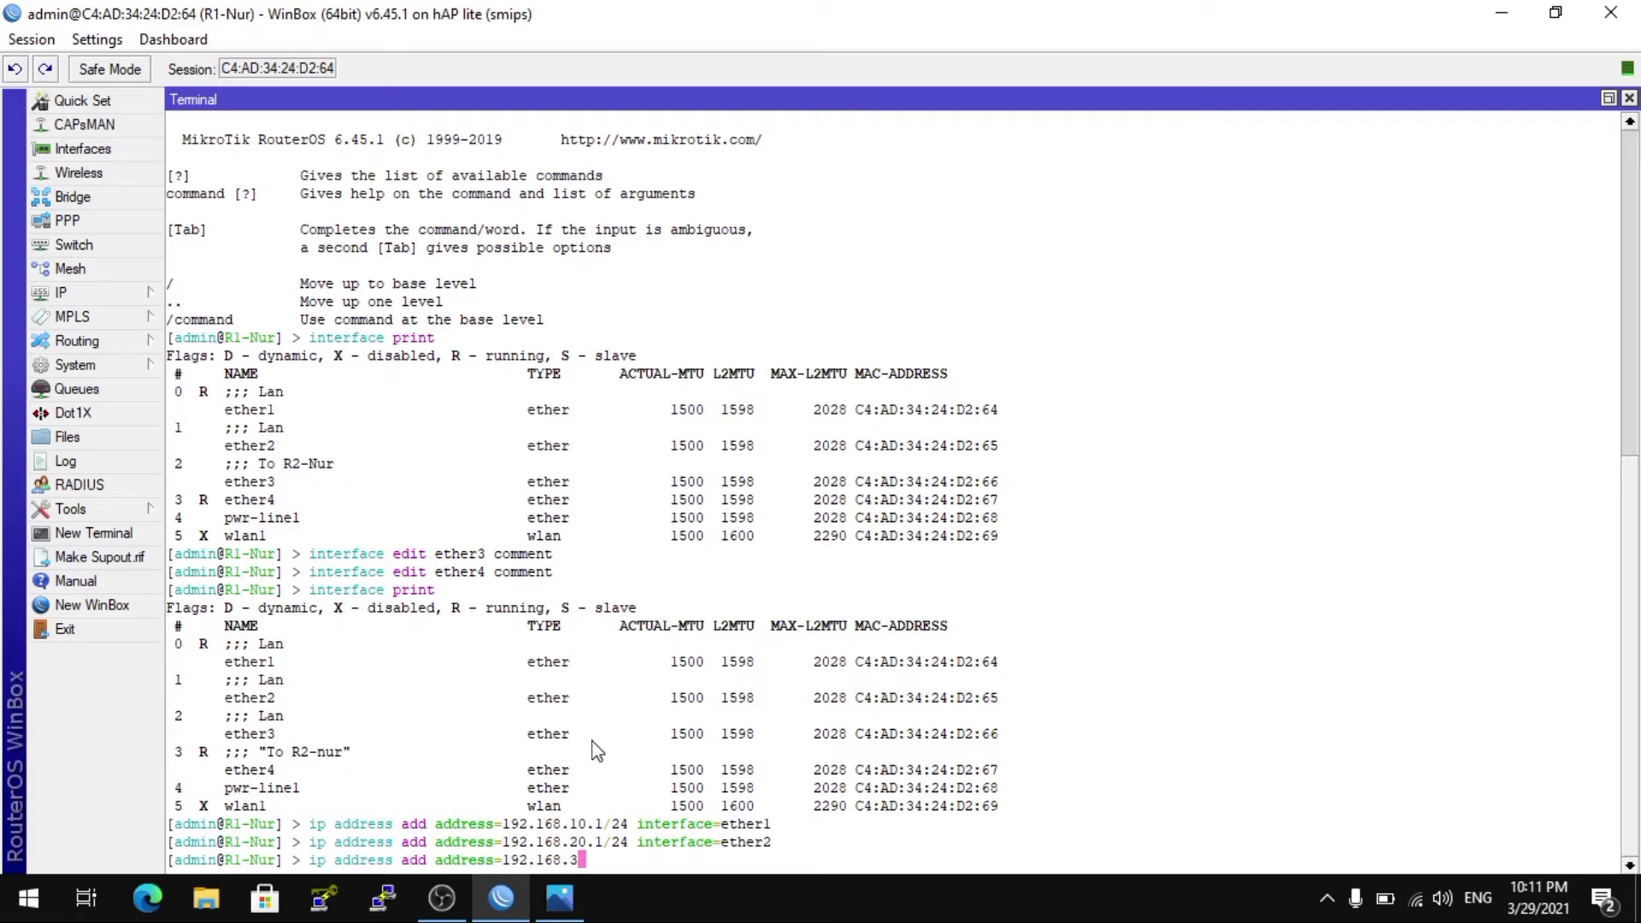
pyautogui.write('0.1/24 interface=')
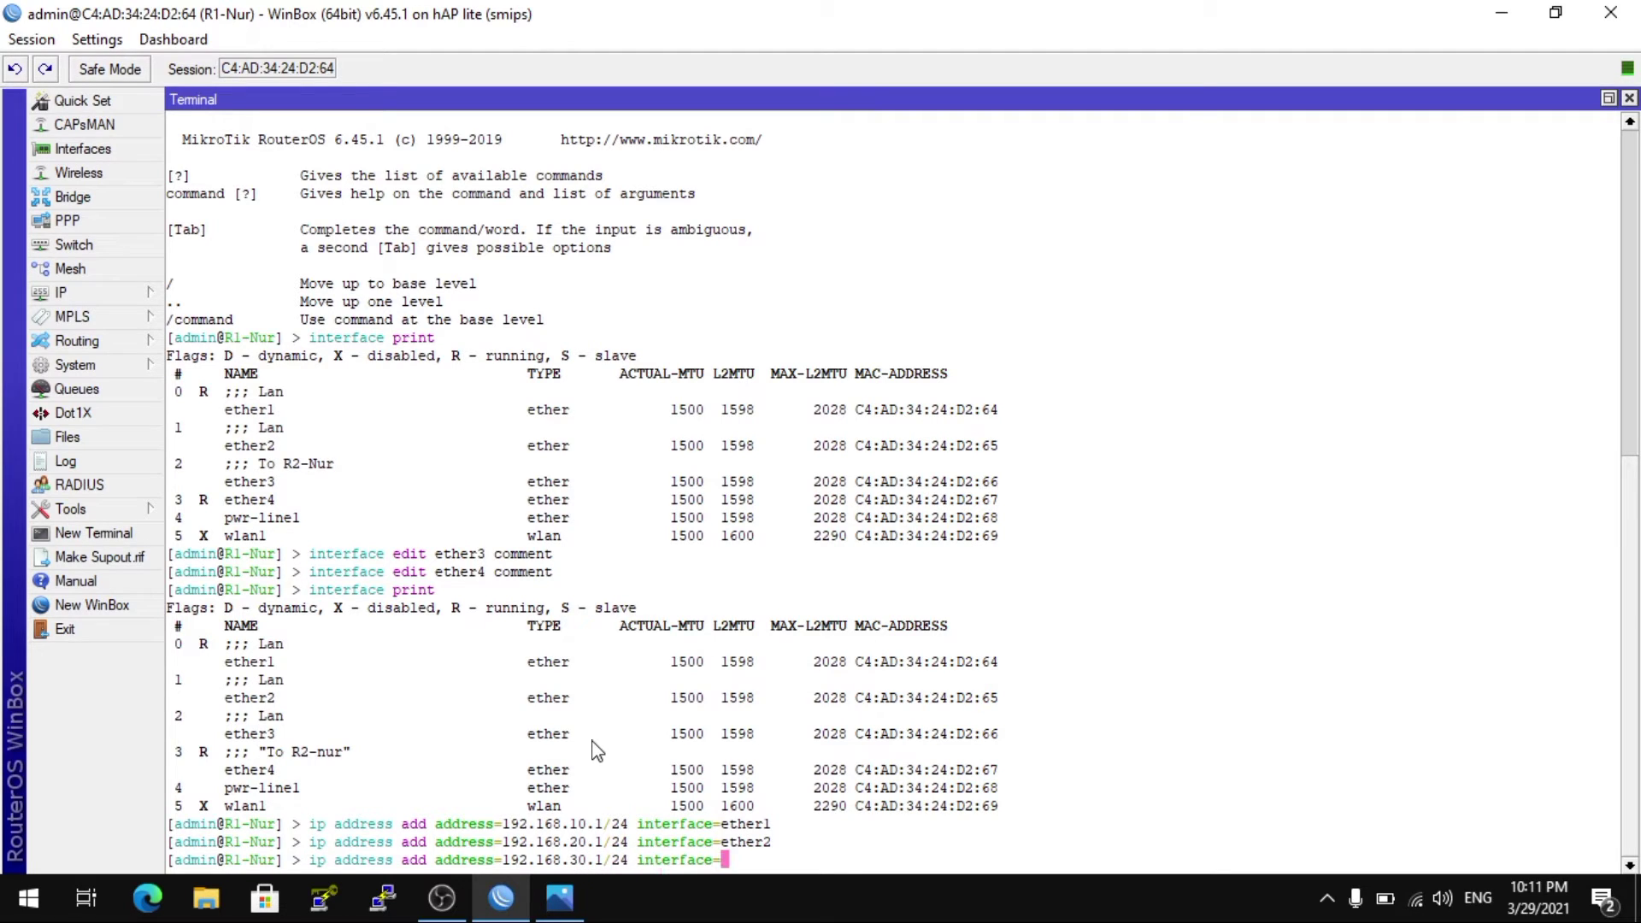
pyautogui.write('ether3')
pyautogui.press('Return')
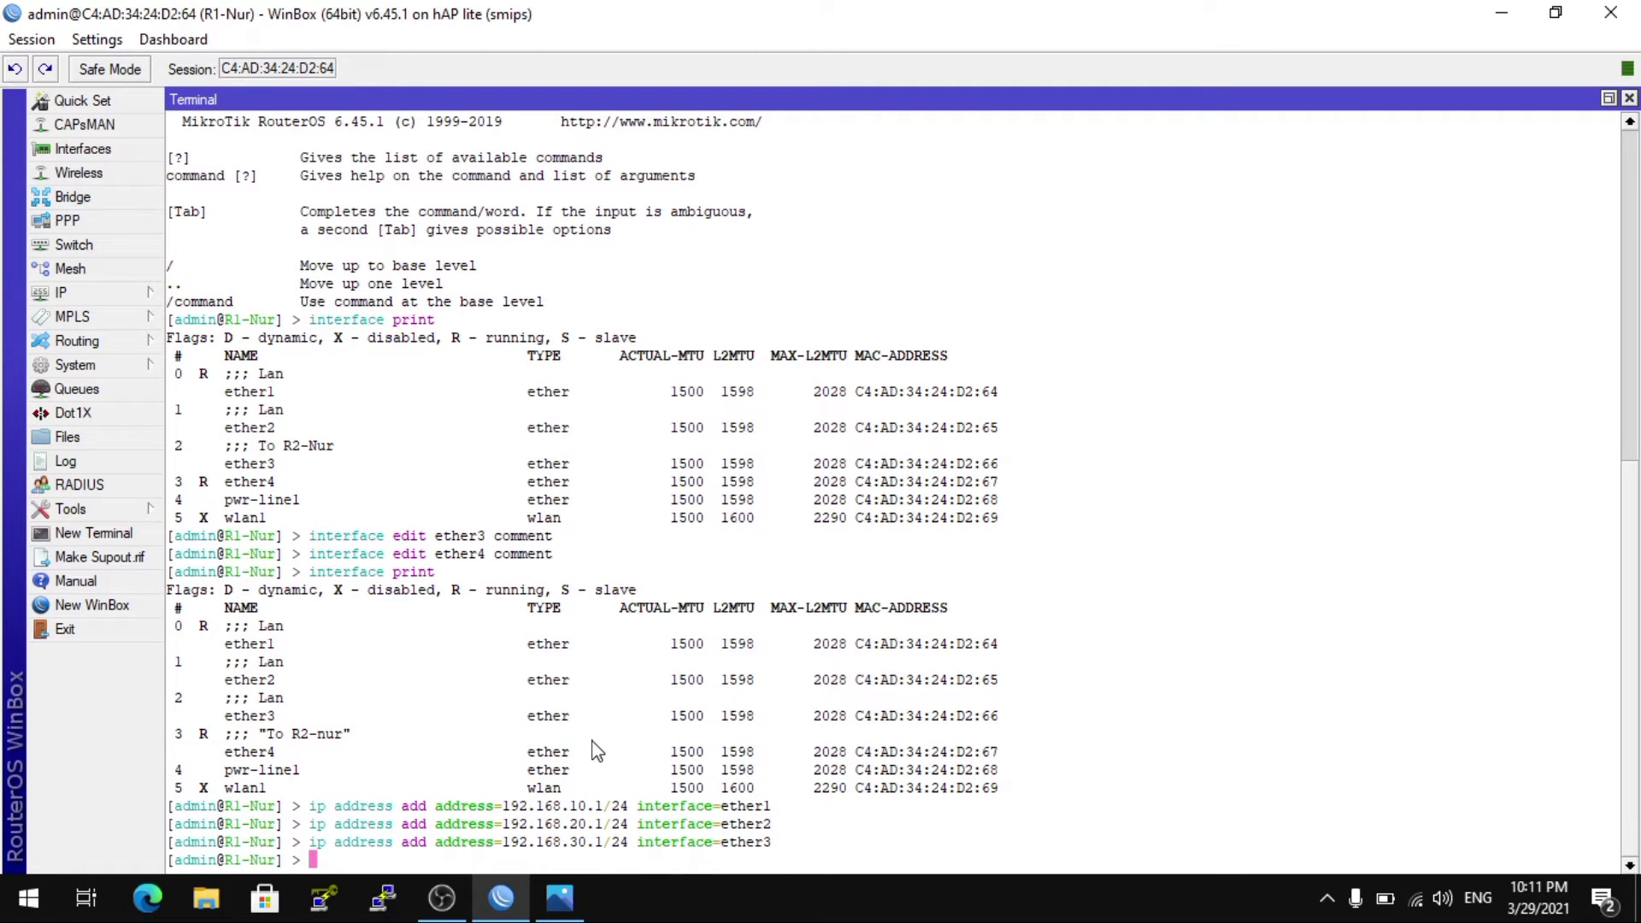
pyautogui.press('Return')
pyautogui.write('ip address print')
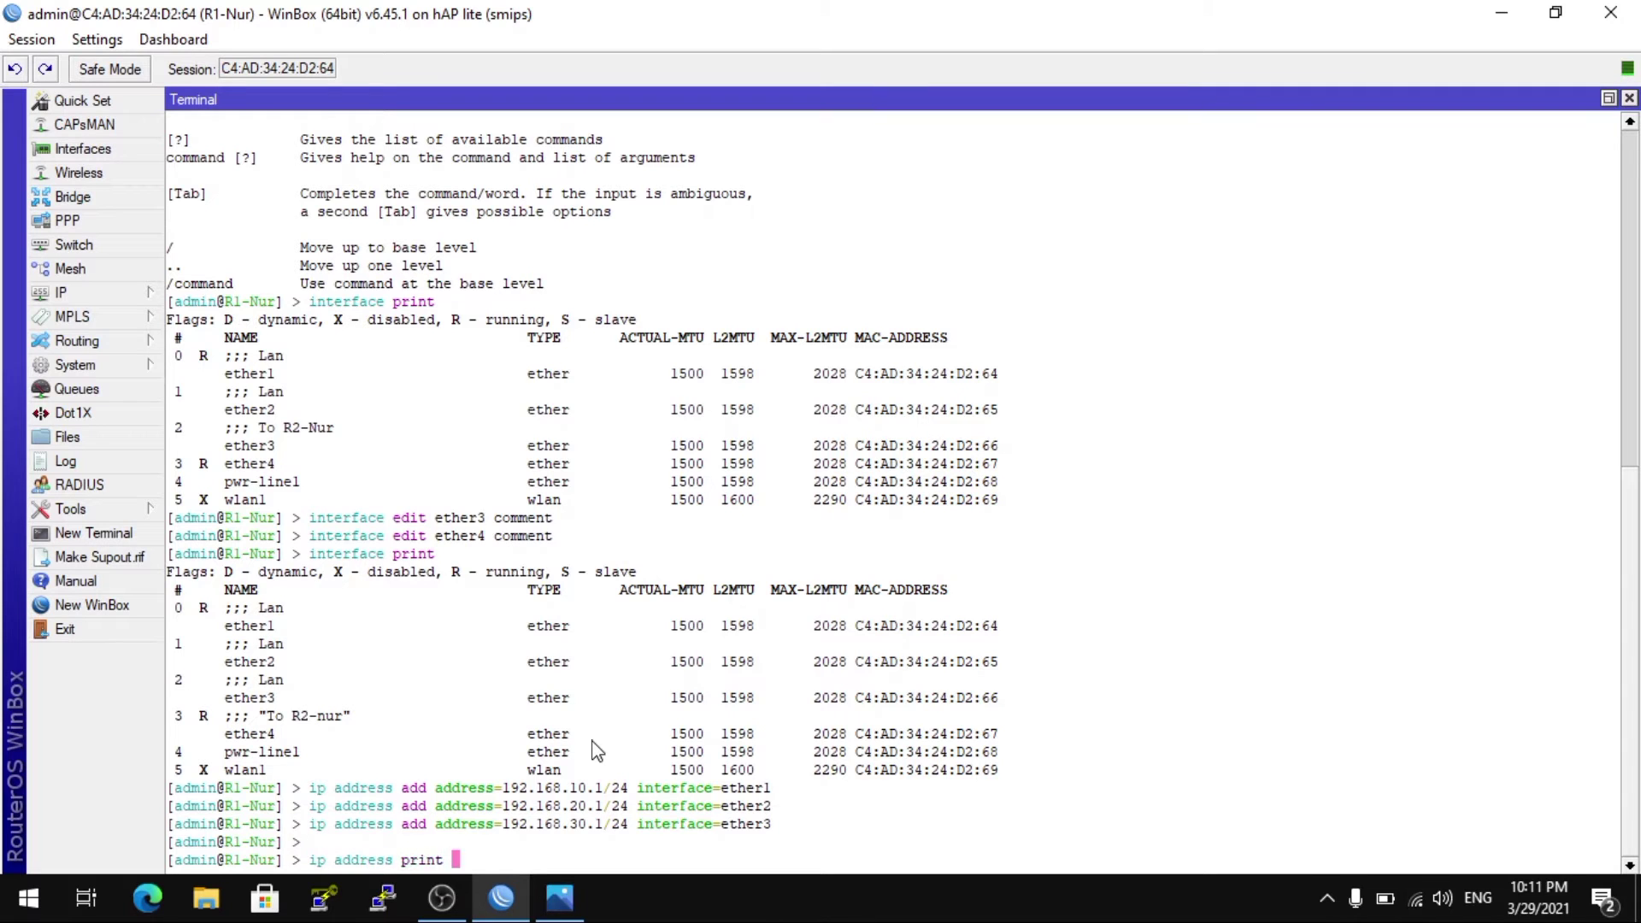
pyautogui.press('Return')
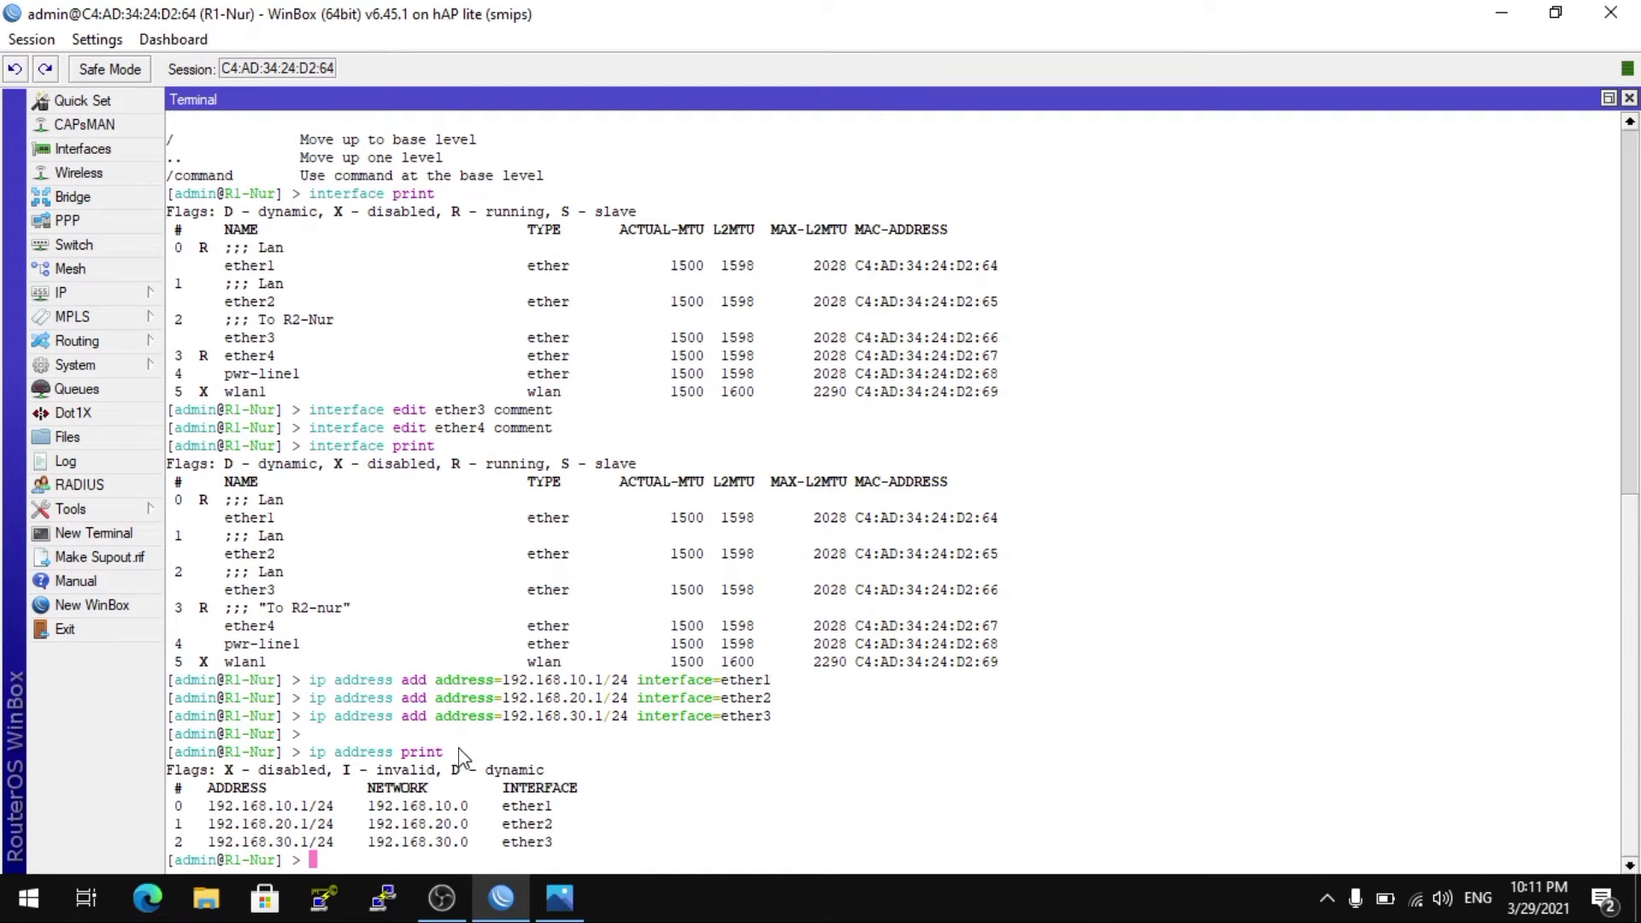
# Assign the IP address 10.10.10.1/24 to interface ether4, the link to the second router.
pyautogui.press('Return')
pyautogui.write('ip address')
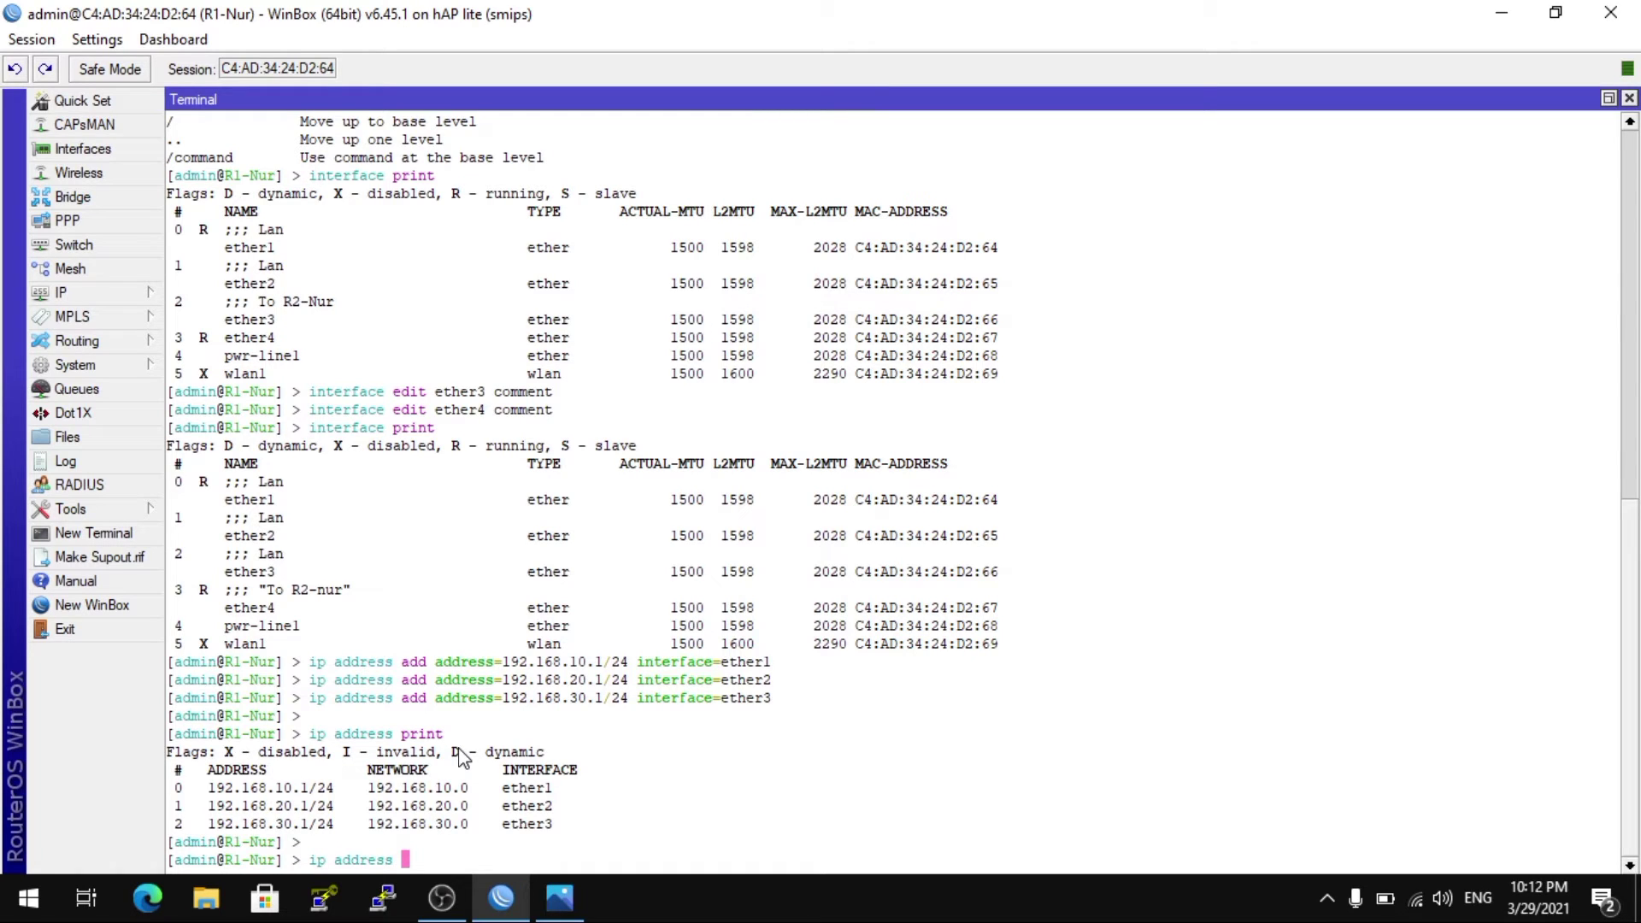
pyautogui.write('add address=')
pyautogui.write('10.10.')
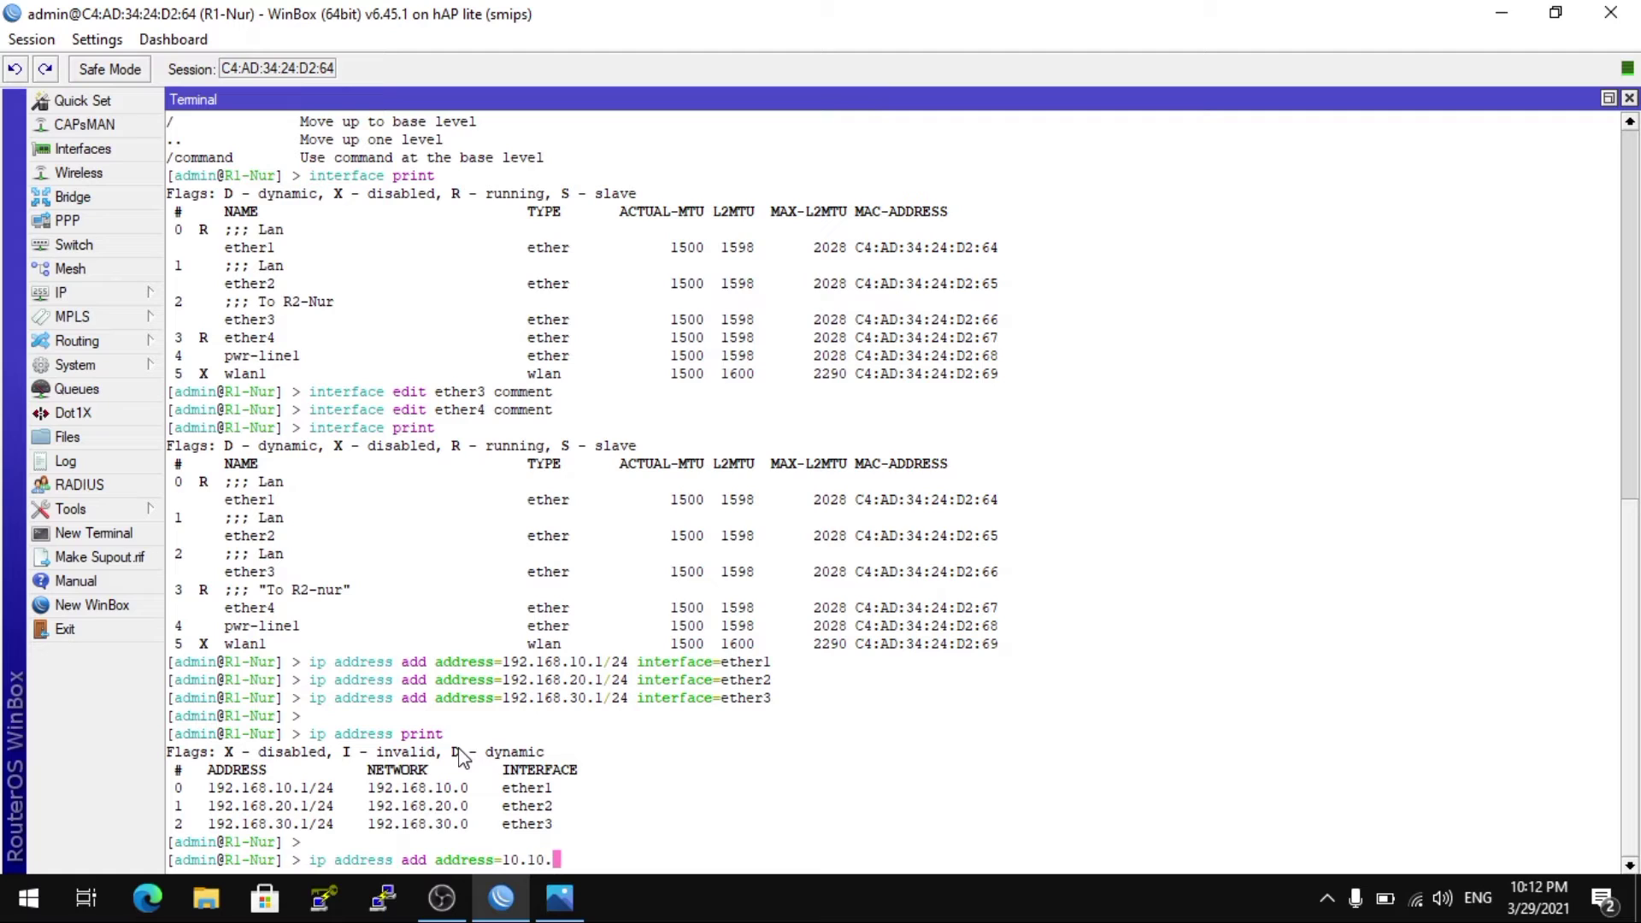
pyautogui.write('10.1/24 inte')
pyautogui.press('Tab')
pyautogui.write('et')
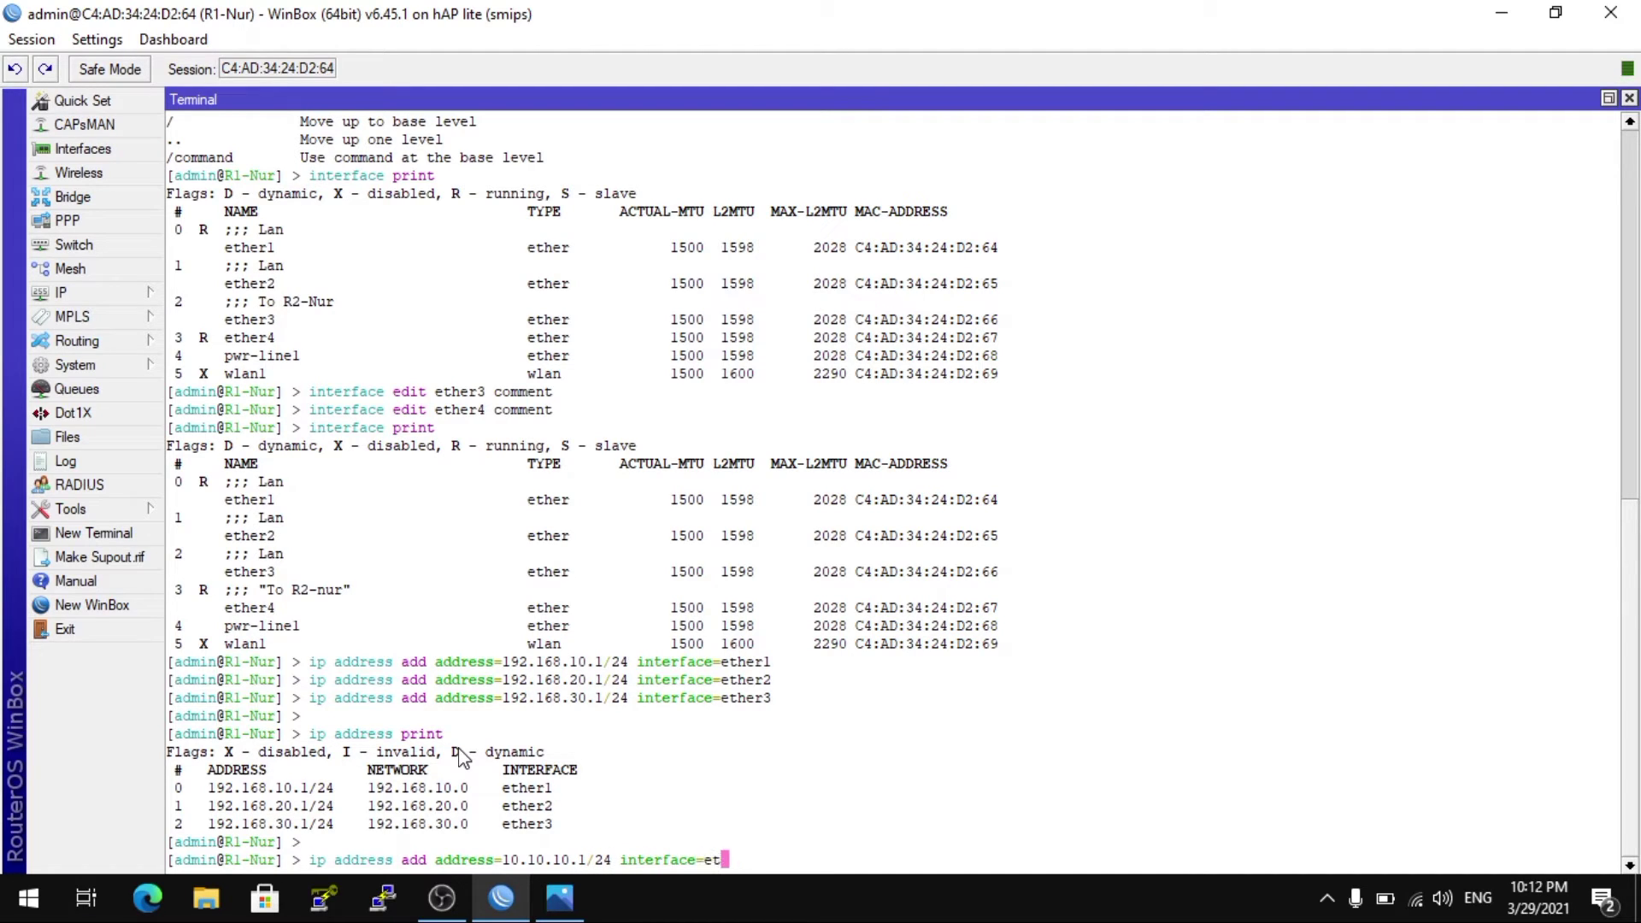
pyautogui.write('her4')
pyautogui.press('Return')
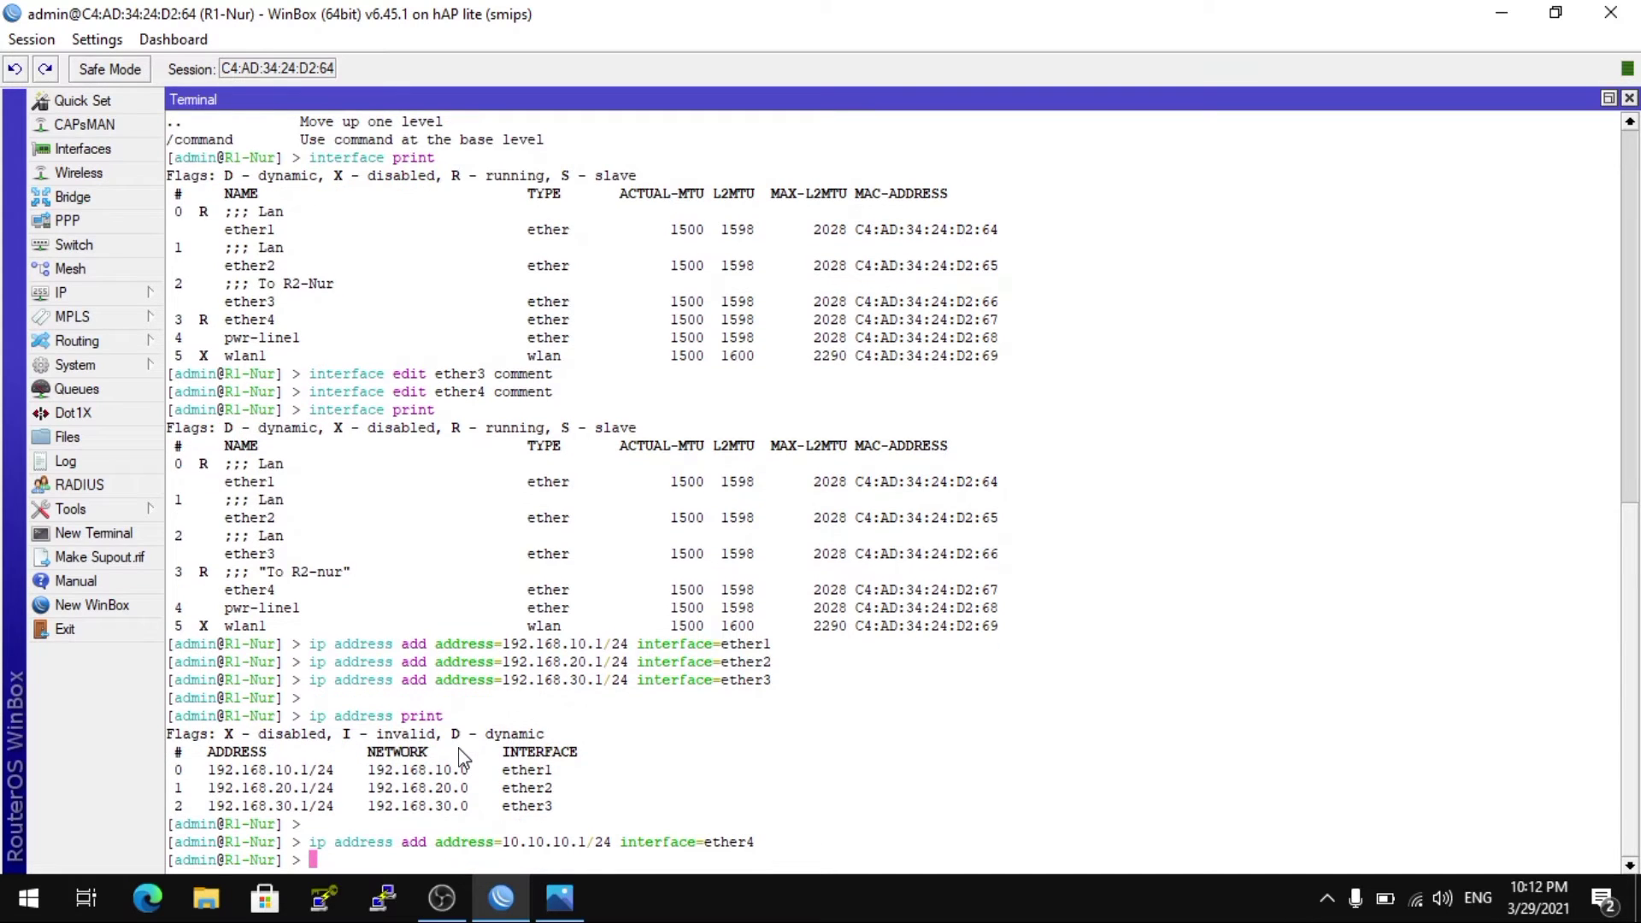
# Print the IP address list to check the addresses assigned to all four ether interfaces.
pyautogui.press('Return')
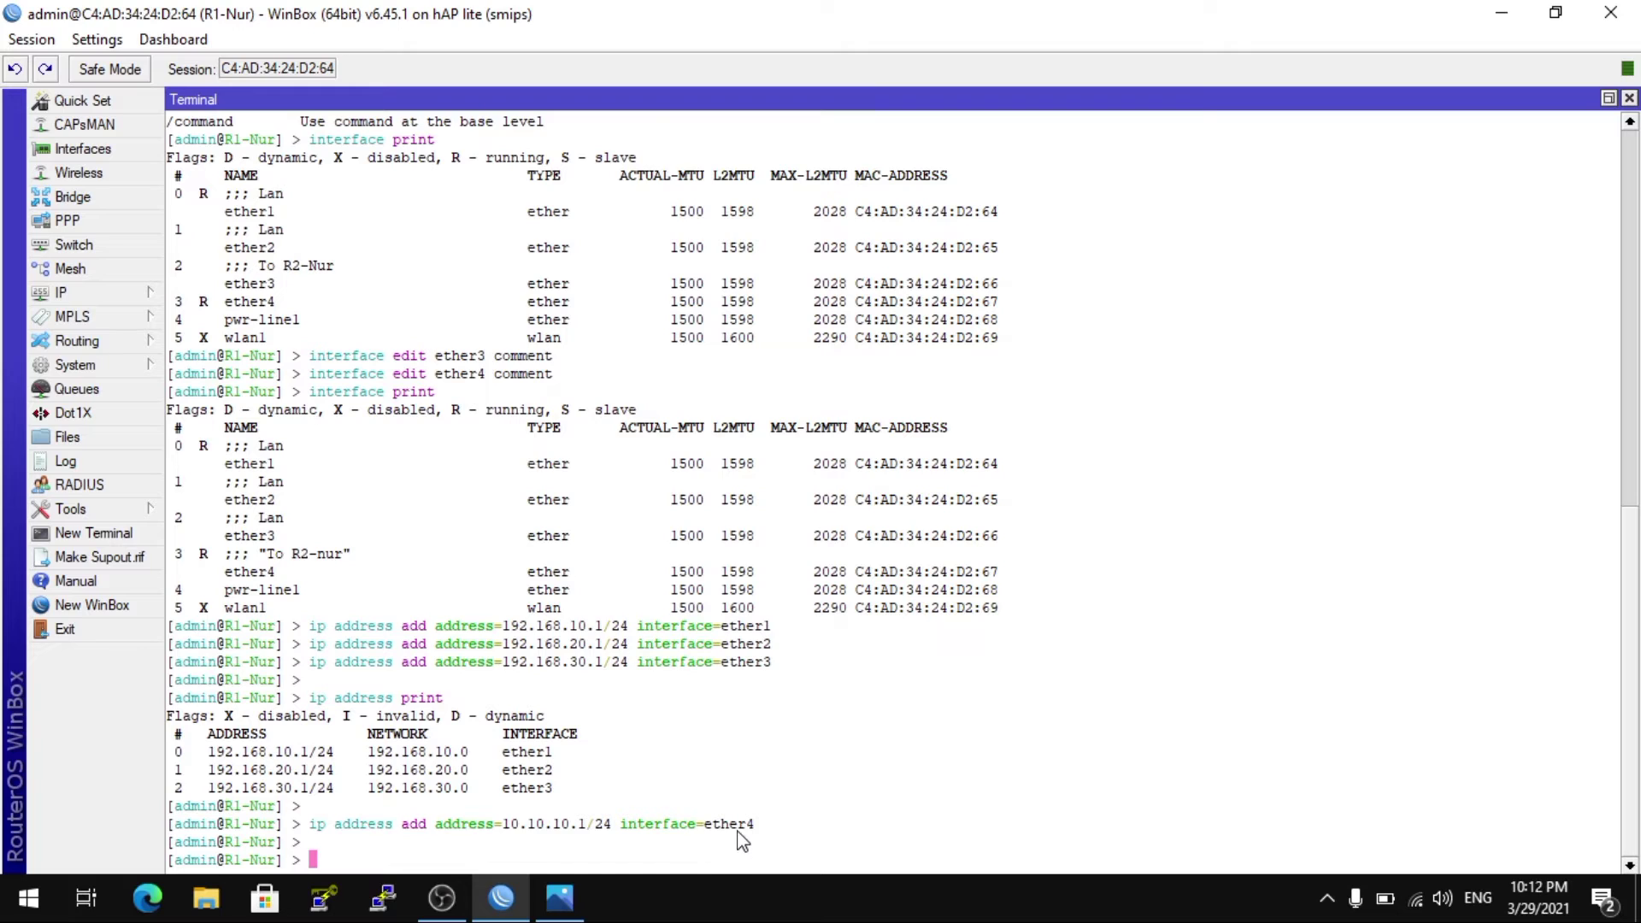
pyautogui.write('io ad')
pyautogui.press('BackSpace')
pyautogui.press('BackSpace')
pyautogui.press('BackSpace')
pyautogui.press('BackSpace')
pyautogui.write('p address print')
pyautogui.press('Return')
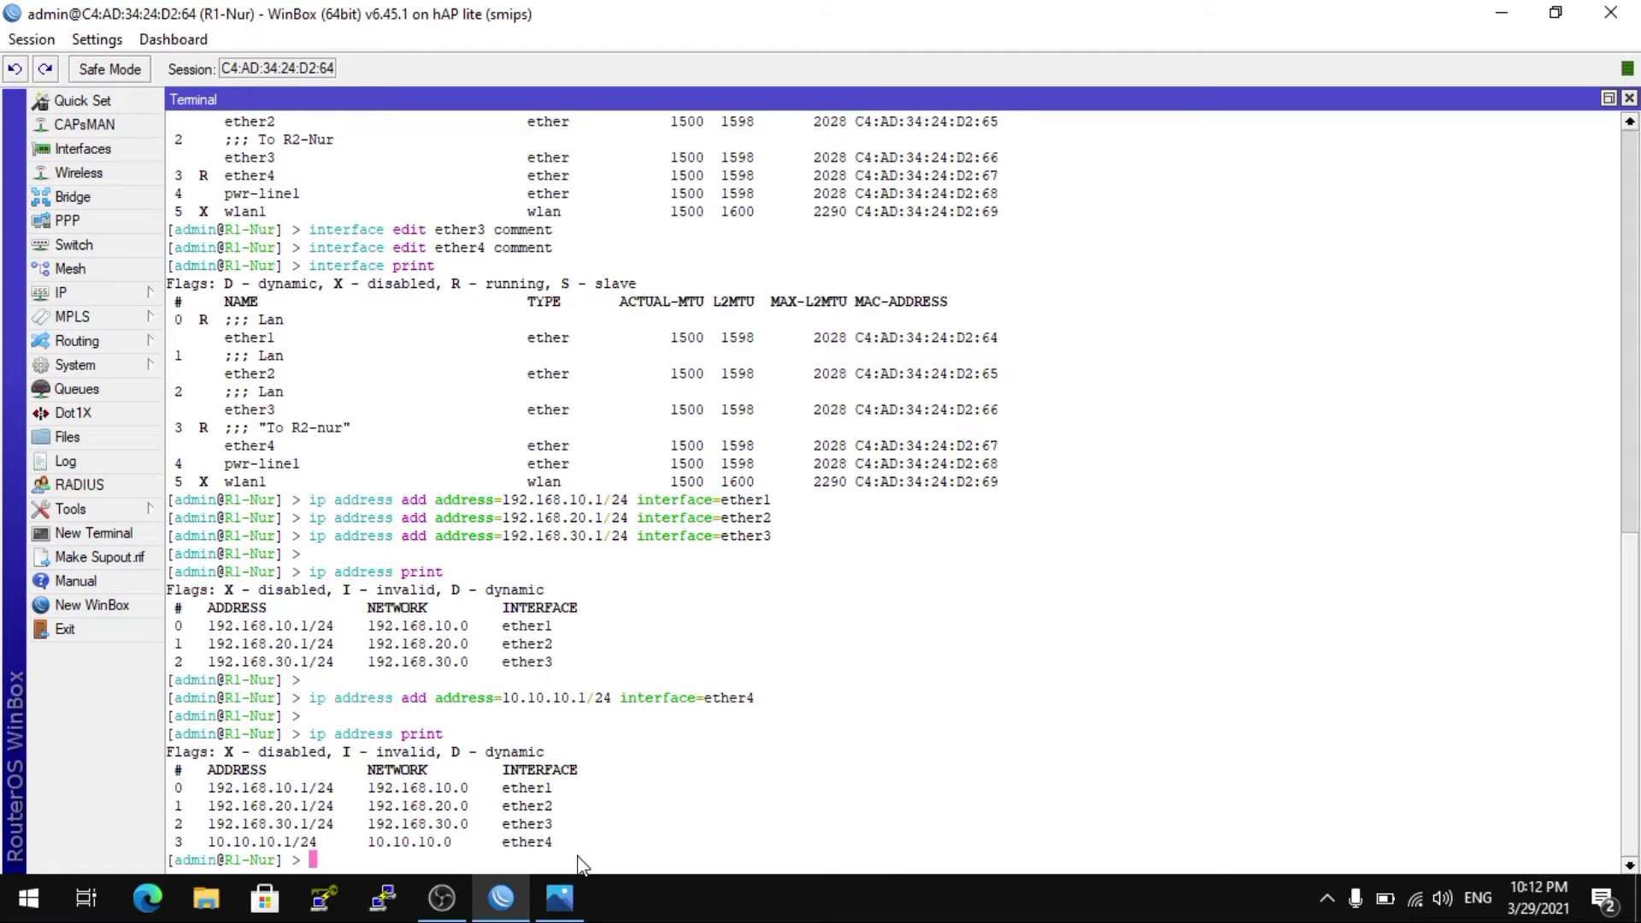
# Close the R1-Nur session and connect to the neighbor router R2-Nur as admin, with its terminal maximized.
pyautogui.click(1624, 10)
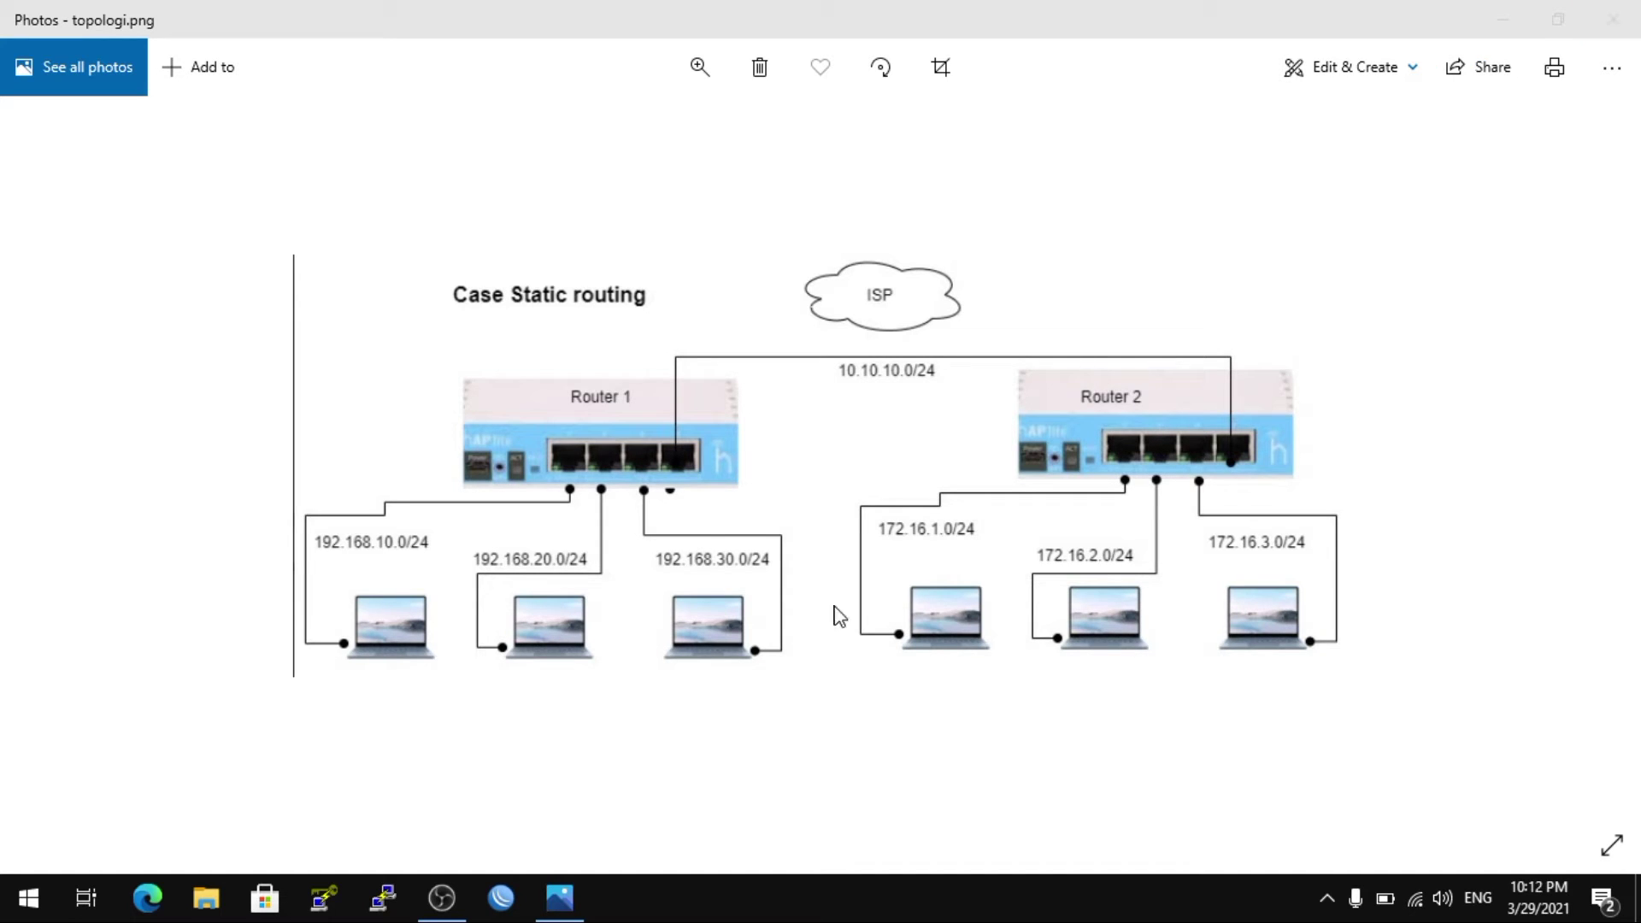
pyautogui.click(508, 891)
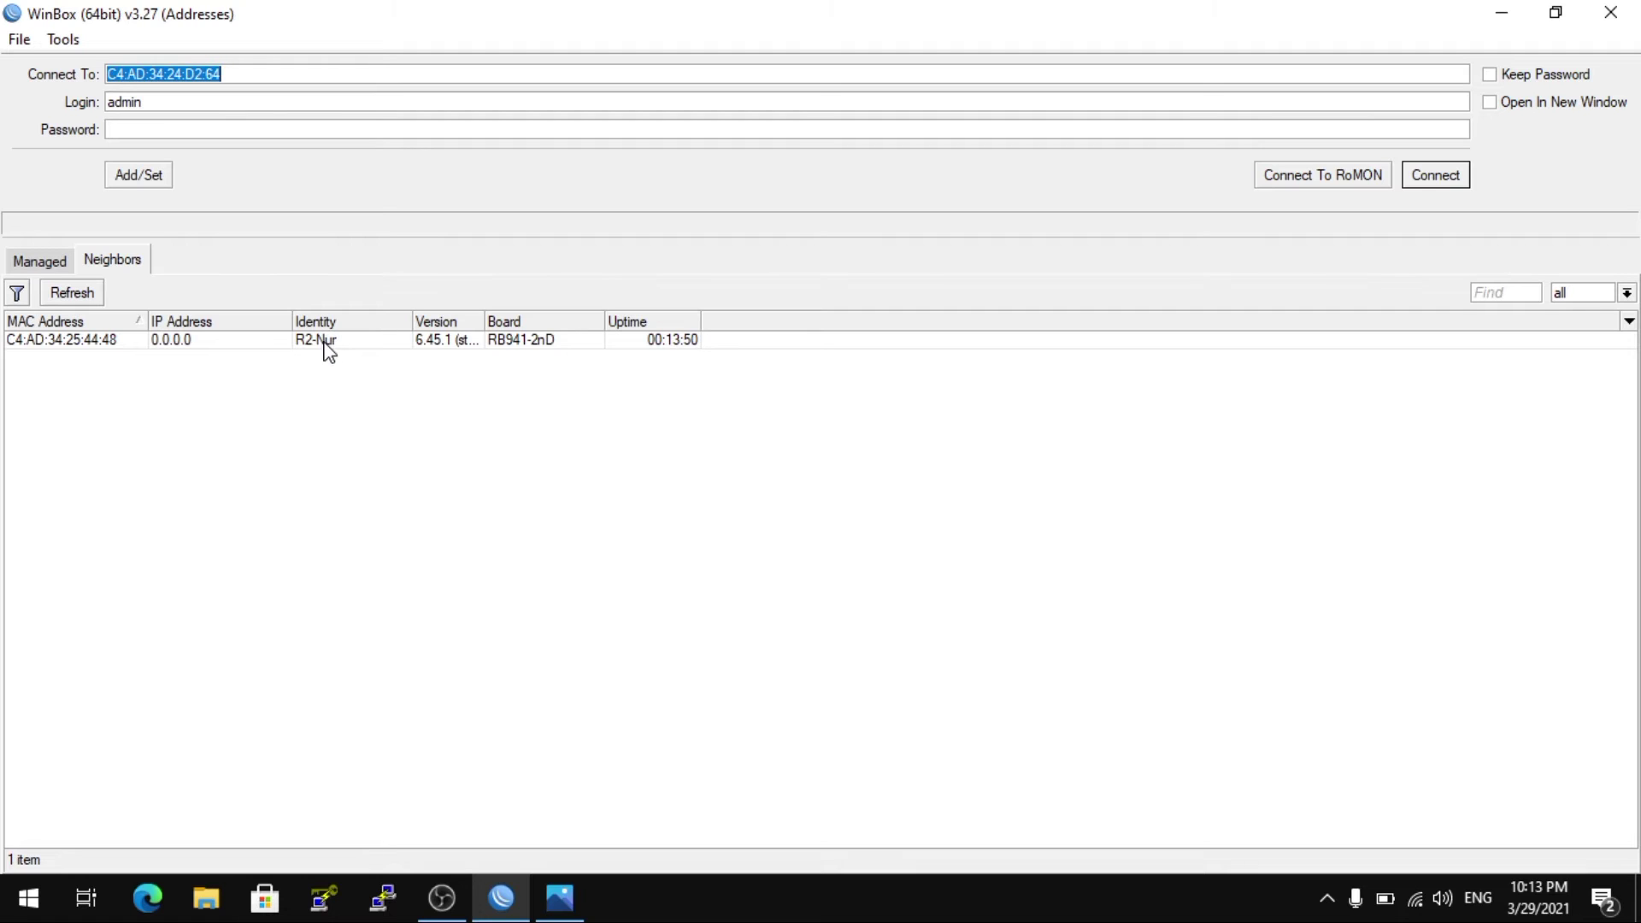
pyautogui.click(79, 344)
pyautogui.click(83, 351)
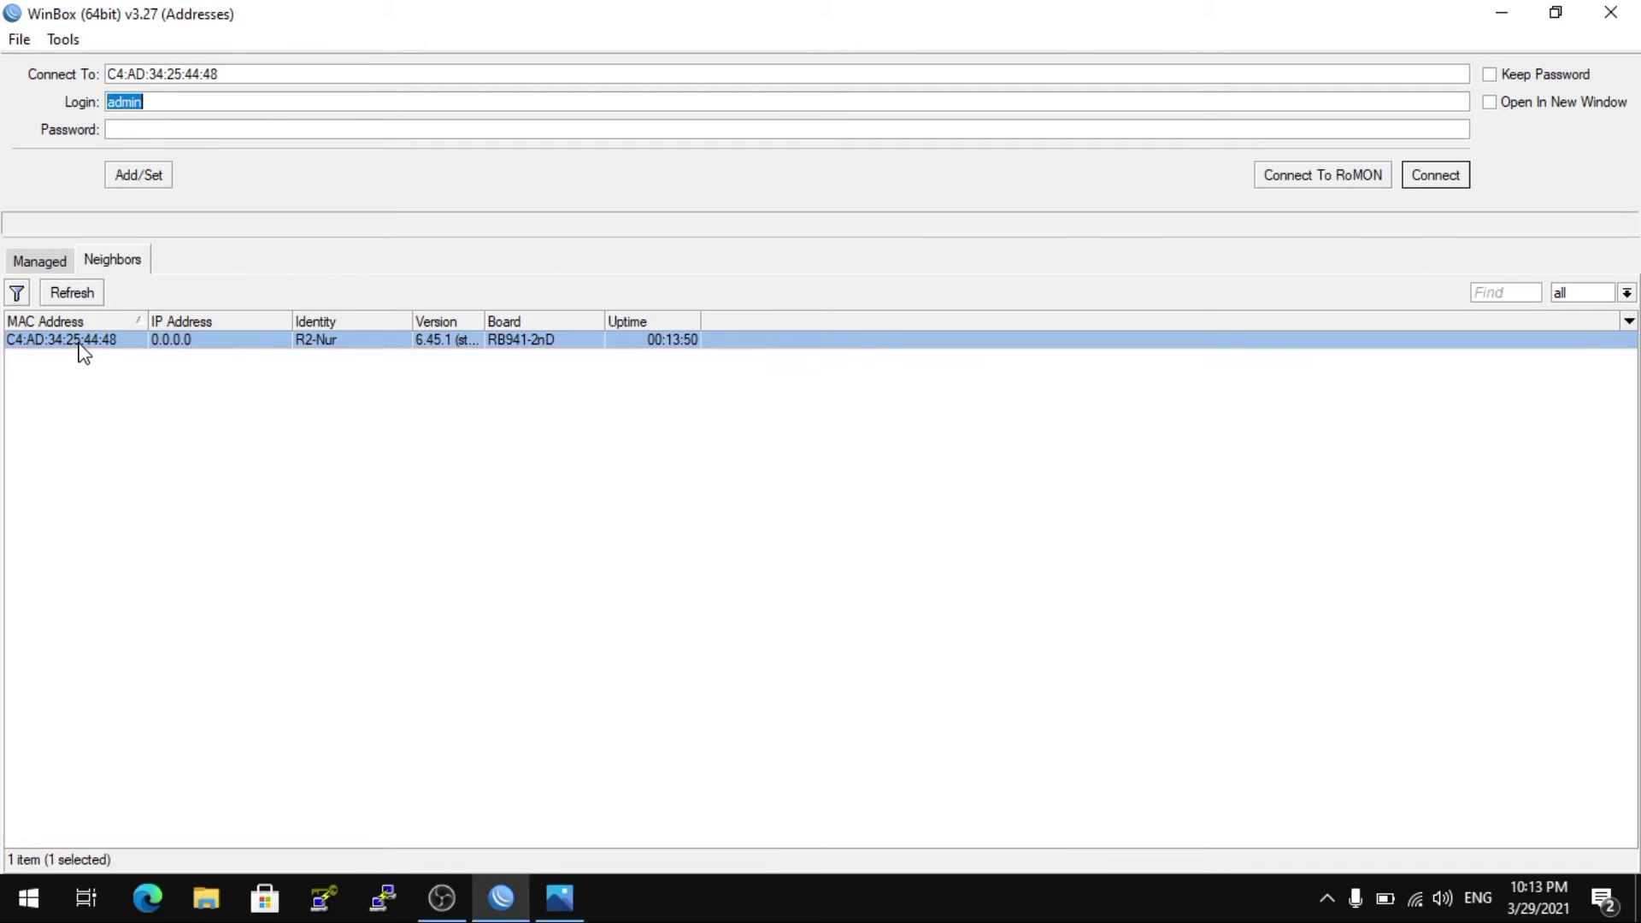
pyautogui.click(1436, 177)
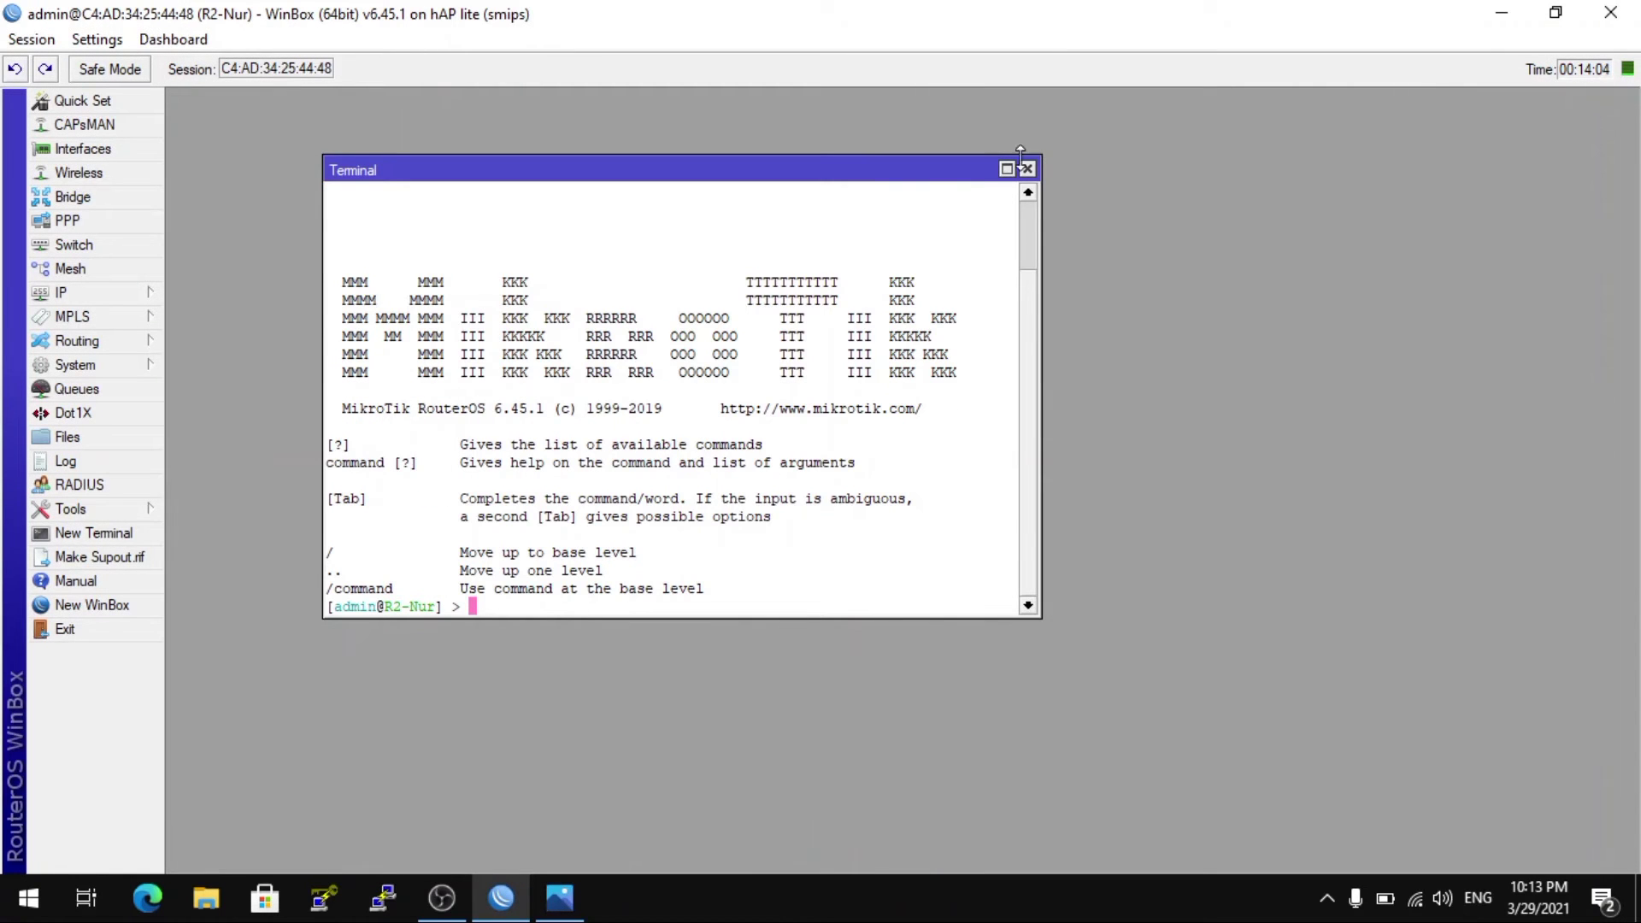
pyautogui.click(1007, 170)
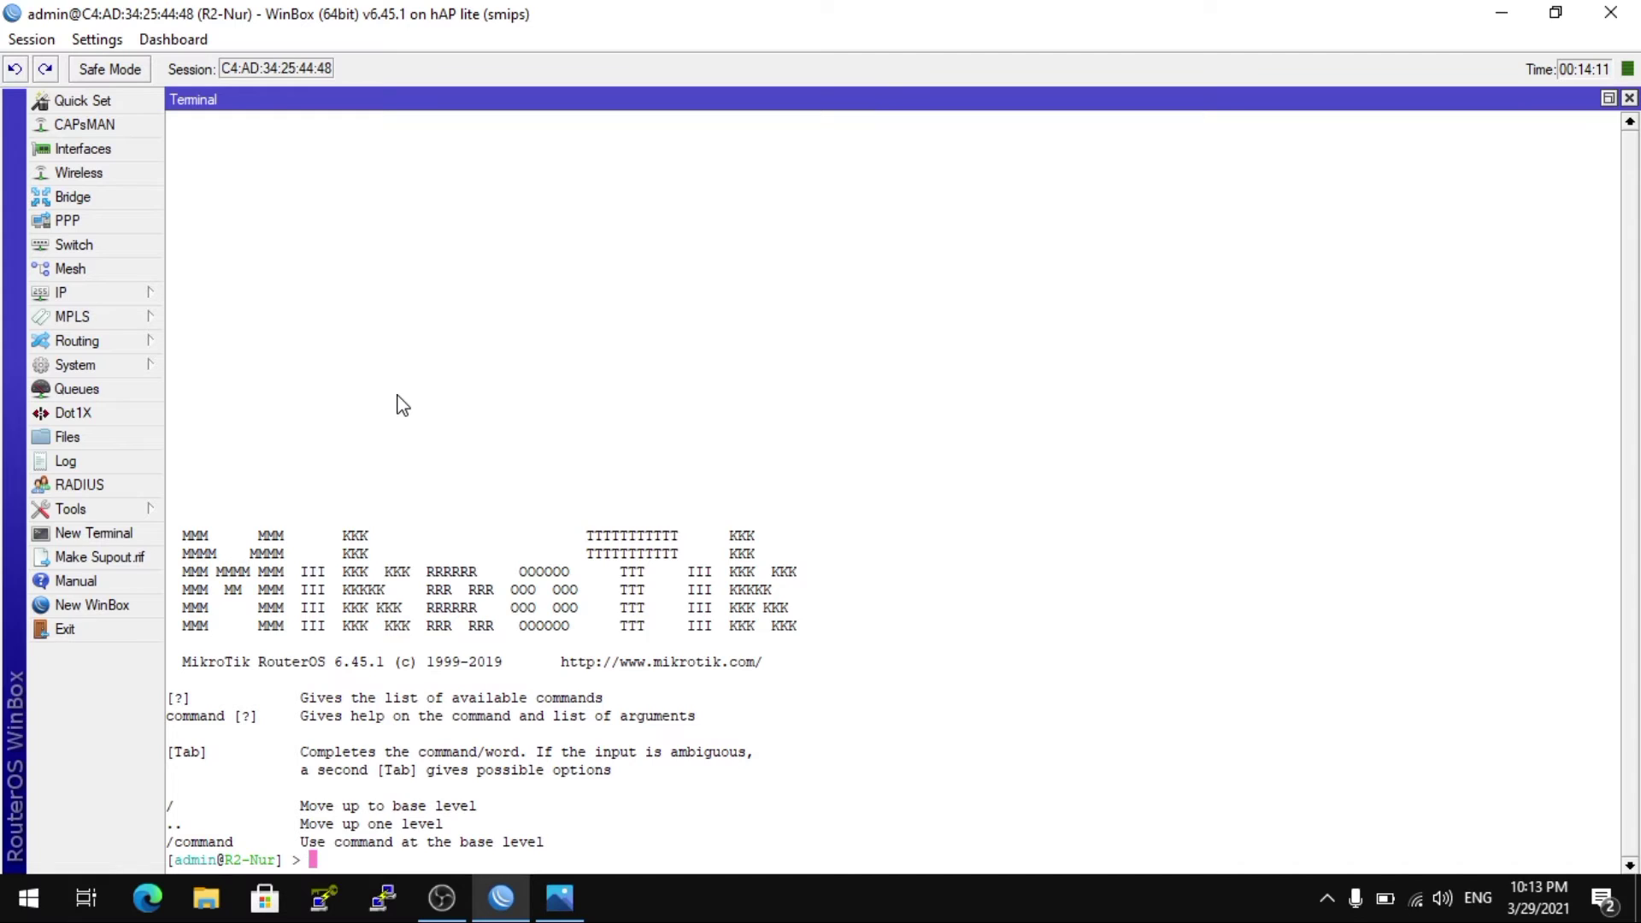
# Print the interface list on R2-Nur and set the comment of ether3 to Lan.
pyautogui.write('interface print')
pyautogui.press('Return')
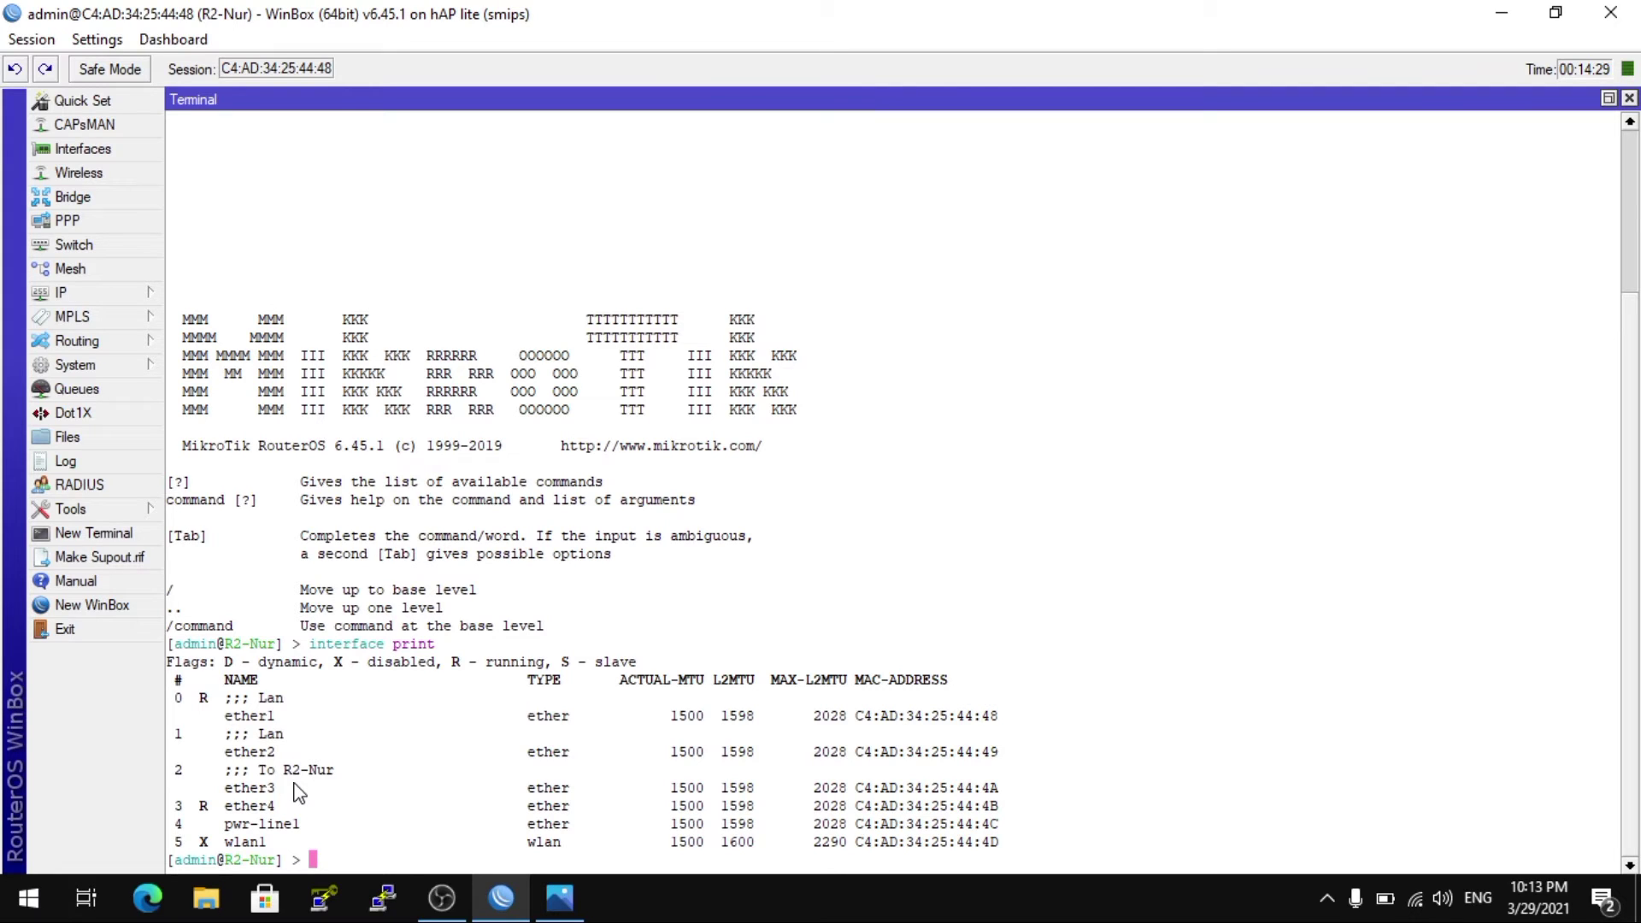
pyautogui.write('interface comment eth')
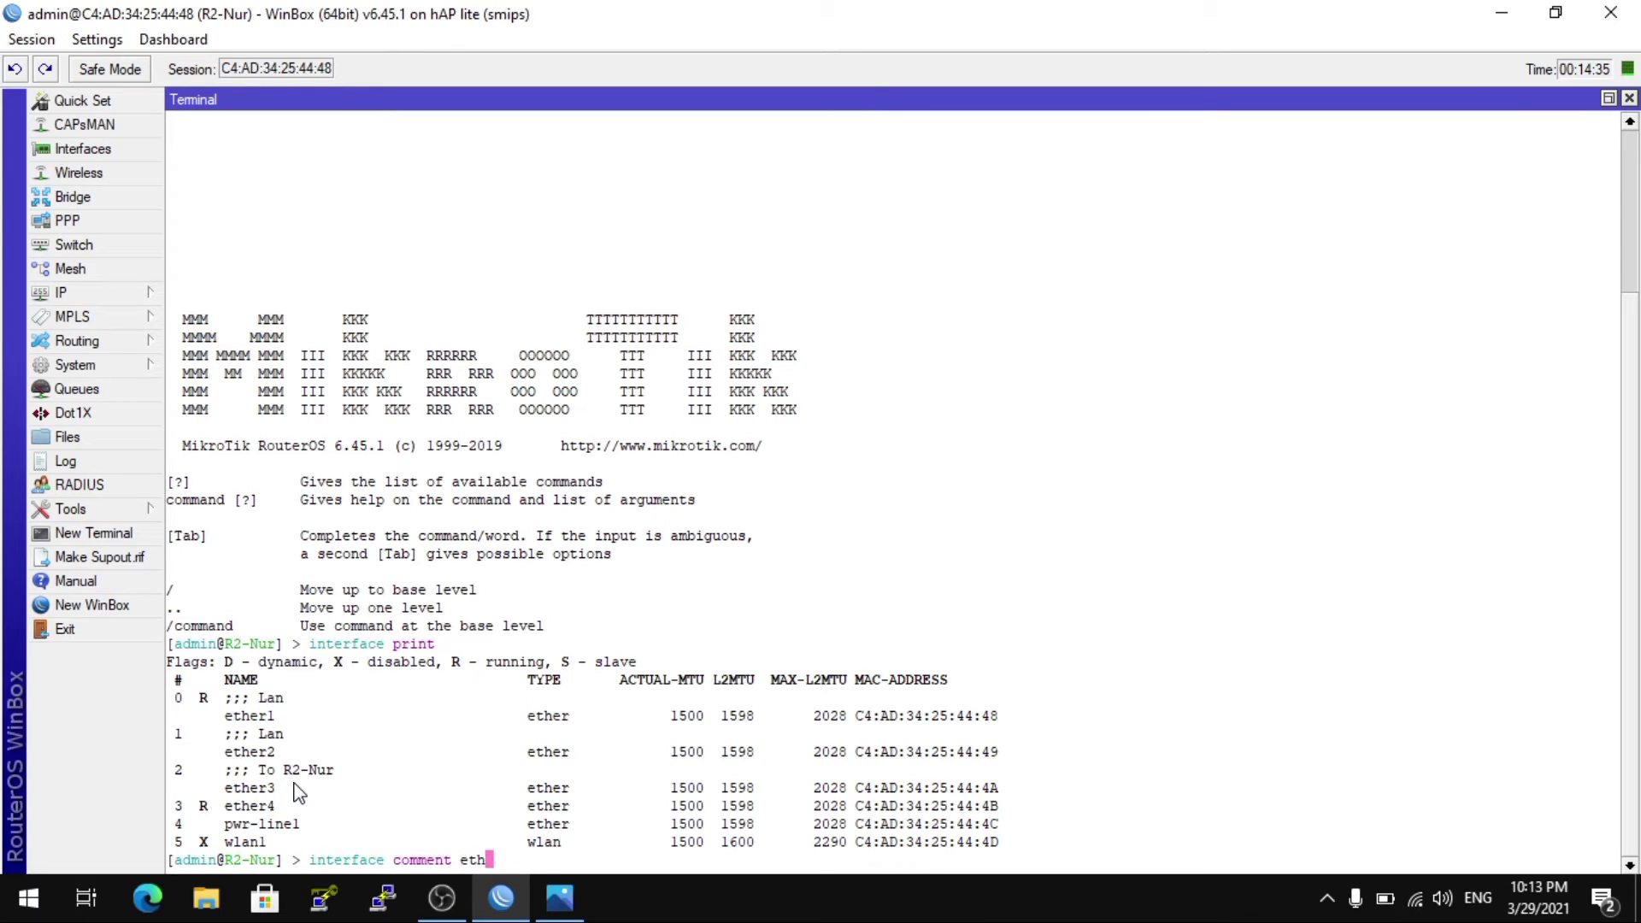
pyautogui.write('er3')
pyautogui.press('BackSpace')
pyautogui.write('comment=Lan')
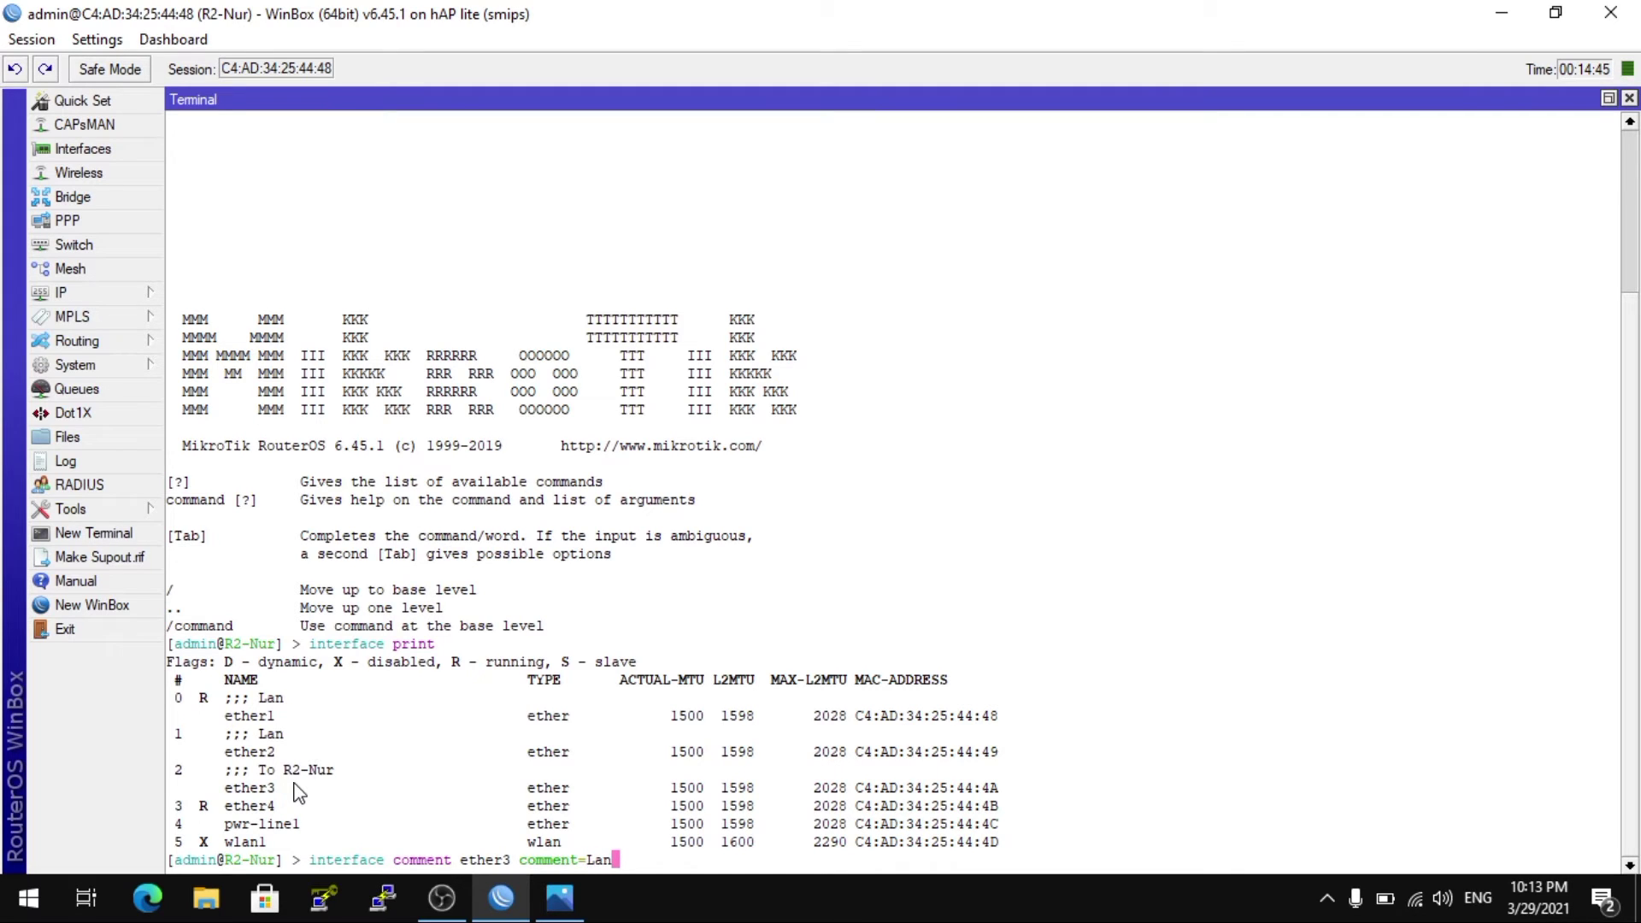
pyautogui.press('Return')
# Set the comment of interface ether4 to "To R1-Nur".
pyautogui.press('Up')
pyautogui.press('Left')
pyautogui.press('Left')
pyautogui.press('Left')
pyautogui.press('Left')
pyautogui.press('Left')
pyautogui.press('Left')
pyautogui.press('Left')
pyautogui.press('Left')
pyautogui.press('Left')
pyautogui.press('Left')
pyautogui.press('Left')
pyautogui.press('Left')
pyautogui.press('BackSpace')
pyautogui.write('4')
pyautogui.press('Right')
pyautogui.press('Right')
pyautogui.press('Right')
pyautogui.press('Right')
pyautogui.press('Right')
pyautogui.press('Right')
pyautogui.press('Right')
pyautogui.press('Right')
pyautogui.press('Right')
pyautogui.press('Right')
pyautogui.press('Right')
pyautogui.press('Right')
pyautogui.press('BackSpace')
pyautogui.press('BackSpace')
pyautogui.press('BackSpace')
pyautogui.write('"To ')
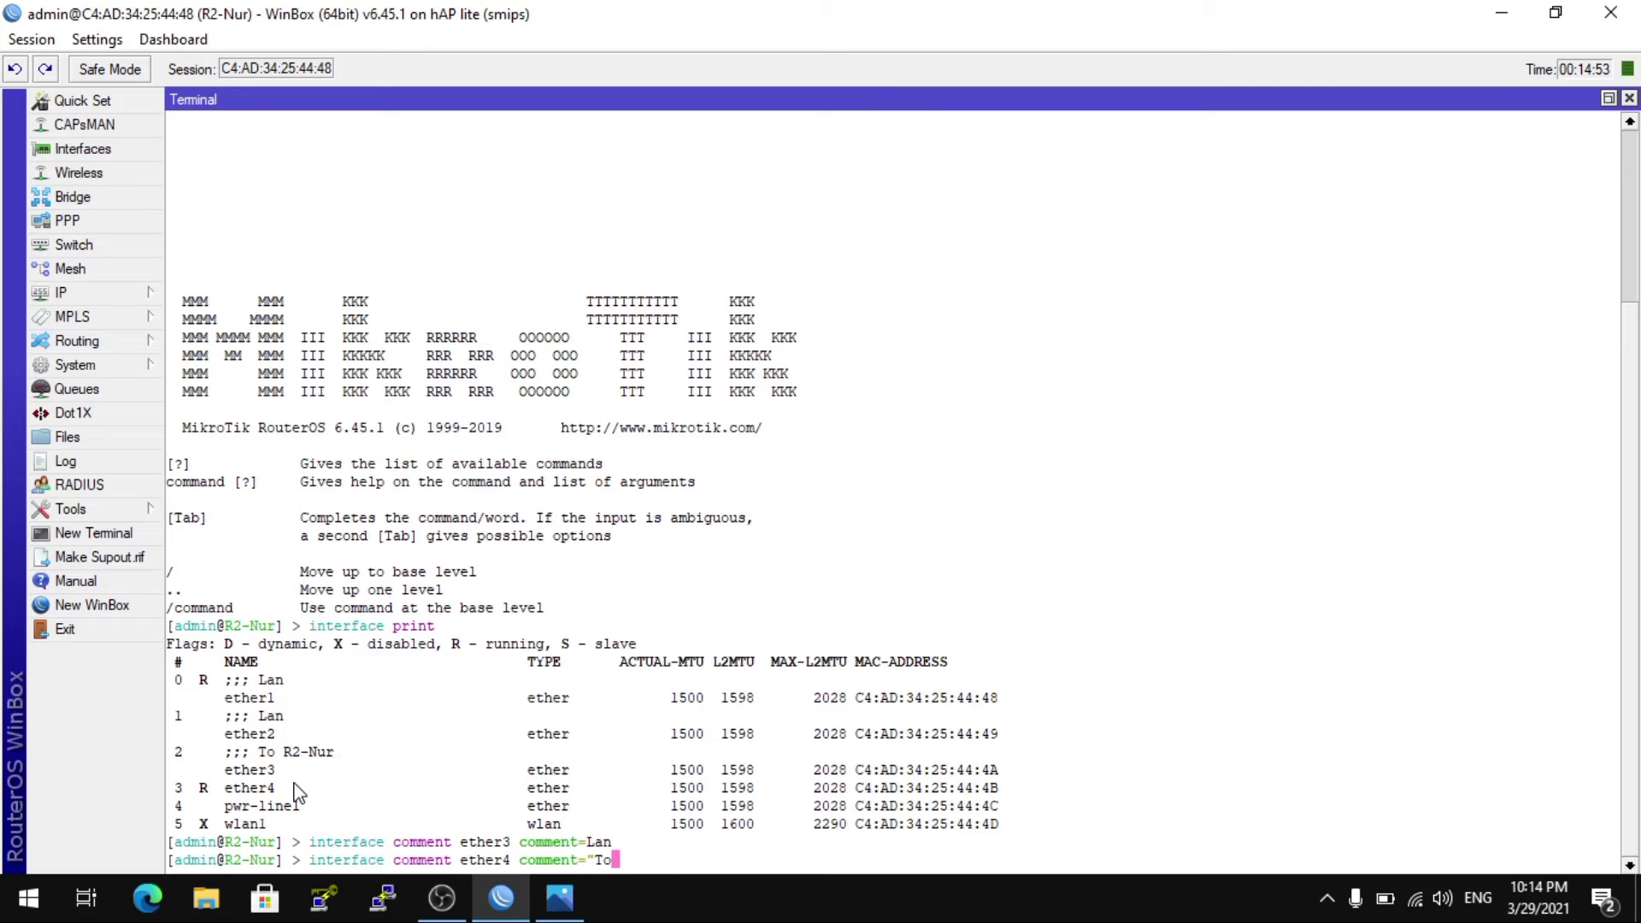
pyautogui.write('R1-Nur"')
pyautogui.press('Return')
# Print the interface list again to check the comments on the ether interfaces.
pyautogui.write('inte')
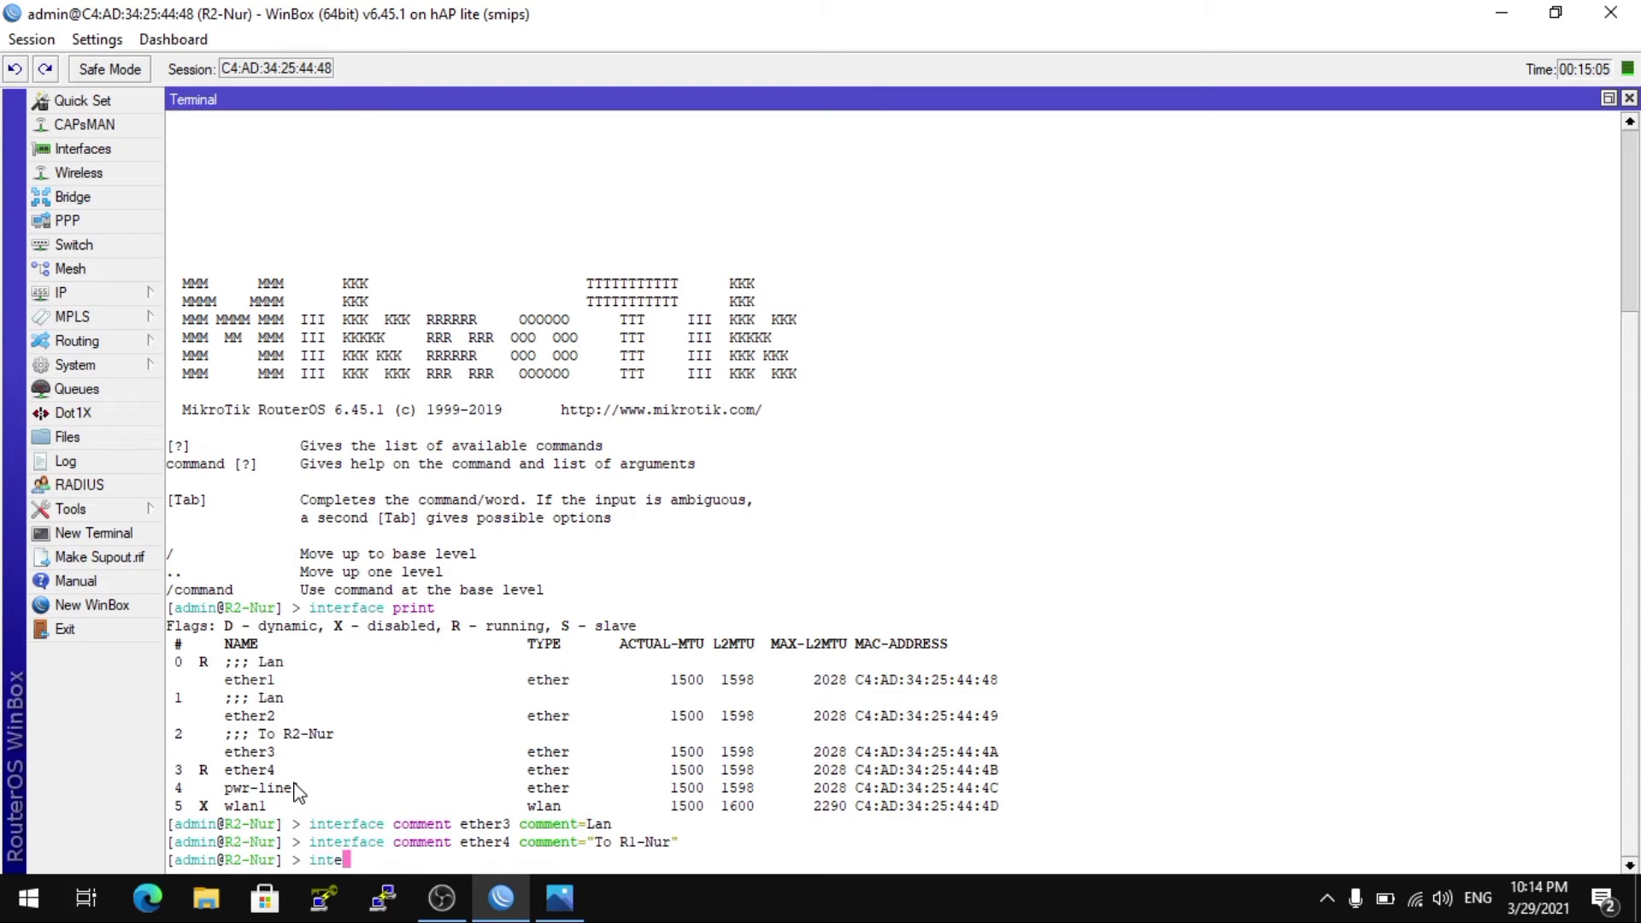
pyautogui.write('rface print')
pyautogui.press('Return')
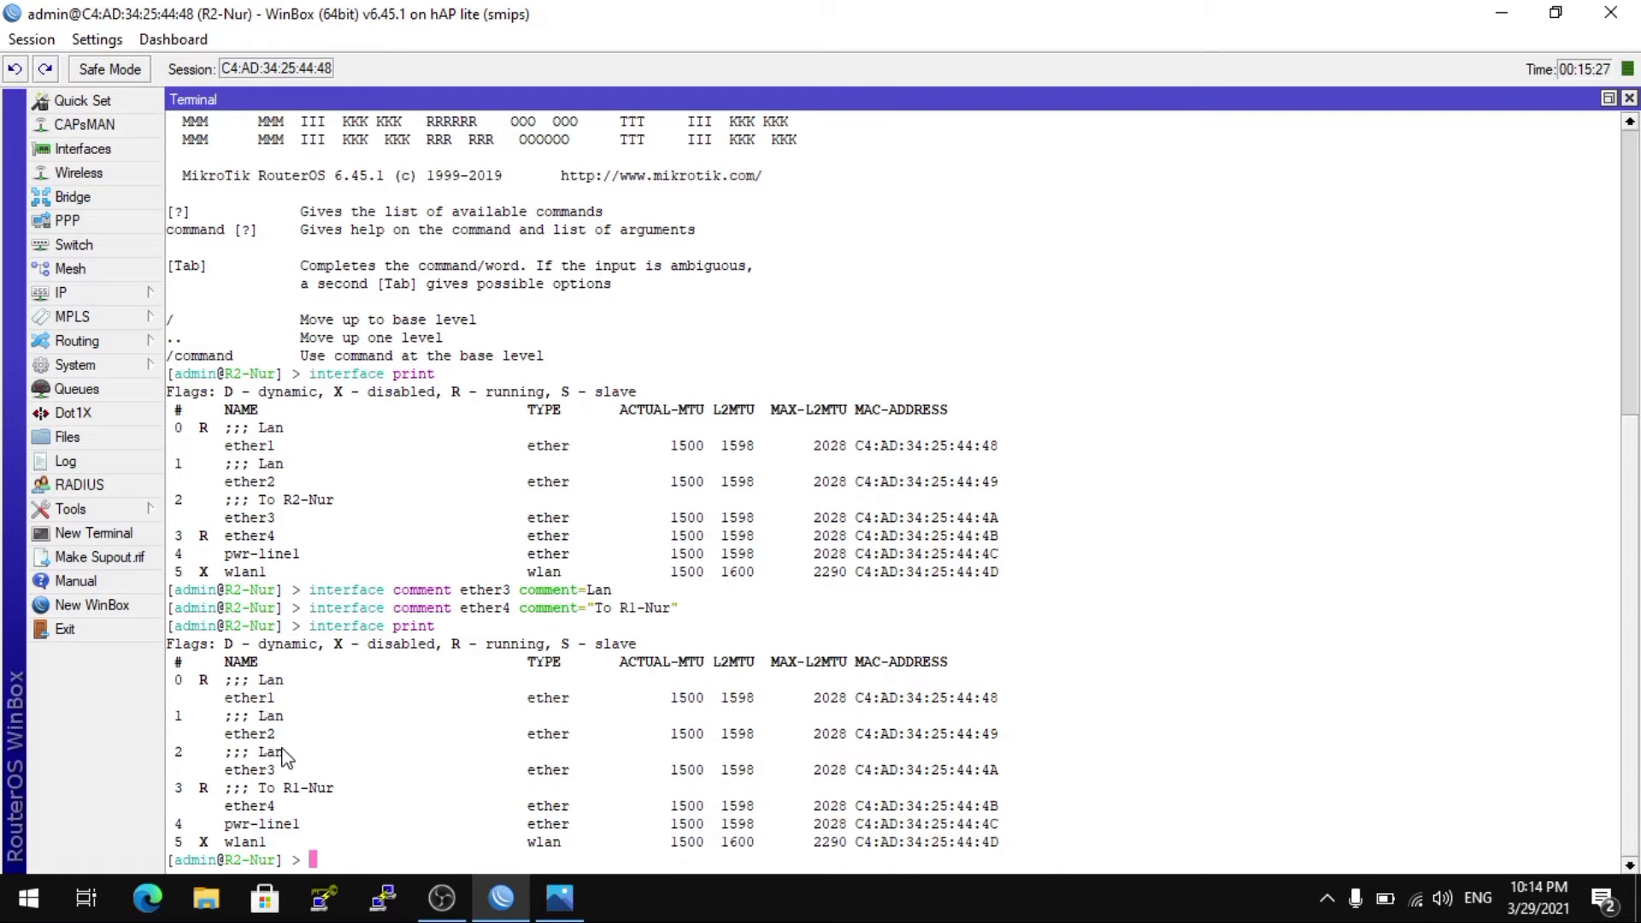
# Assign the IP address 172.16.1.1/24 to interface ether1 on R2-Nur.
pyautogui.write('ip address add add')
pyautogui.press('Tab')
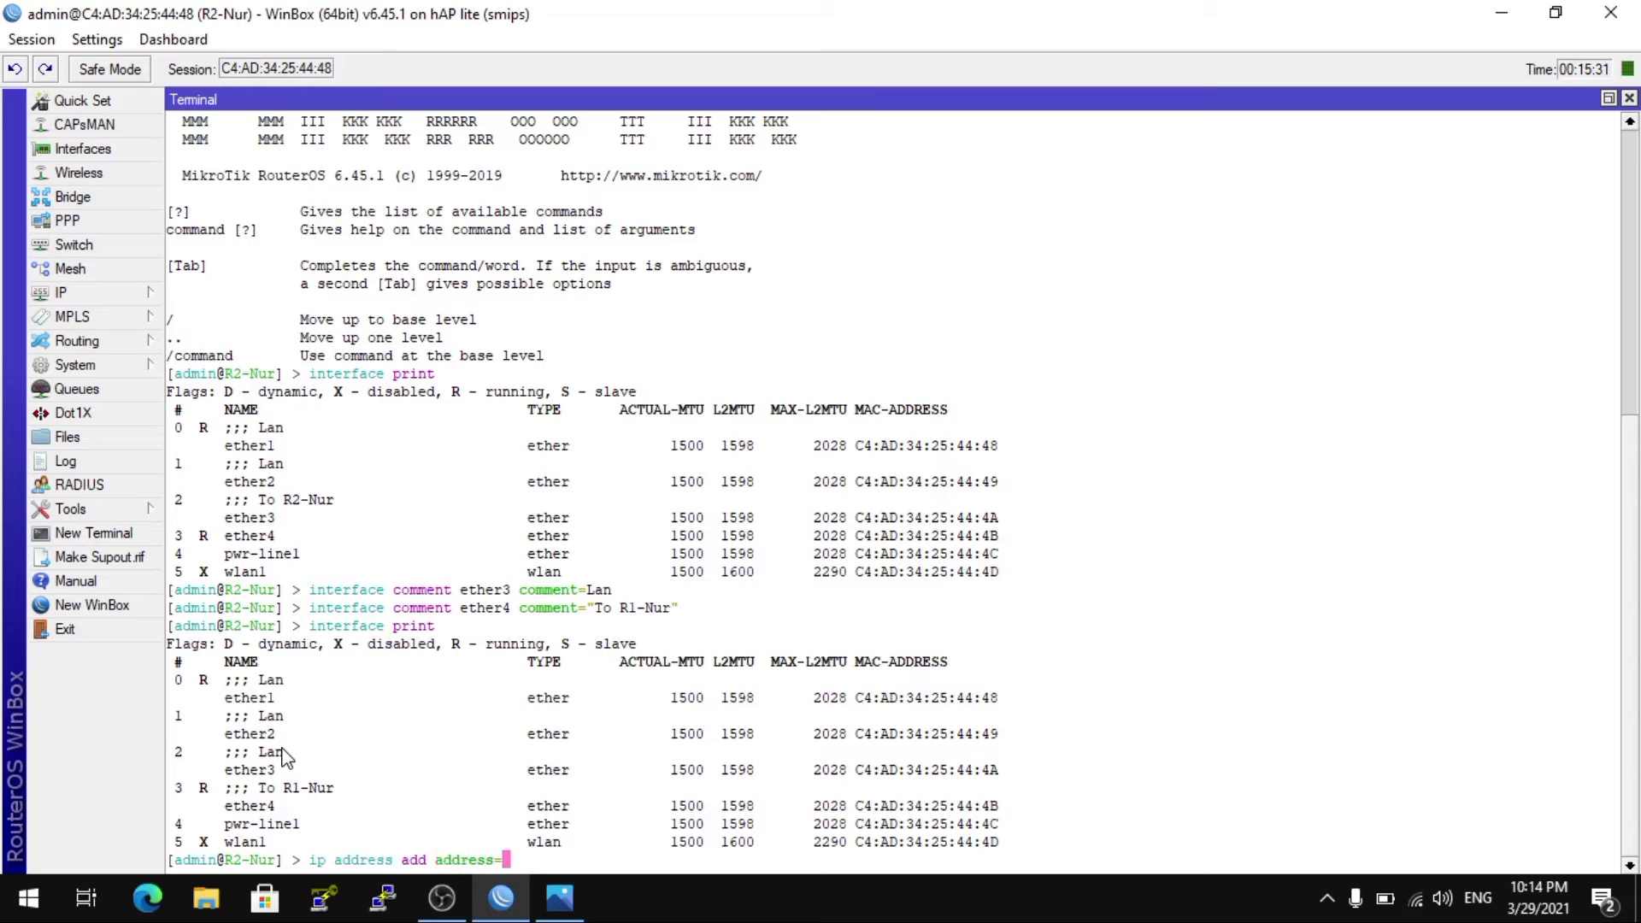
pyautogui.write('172.16.1.1/24 interface=ether1')
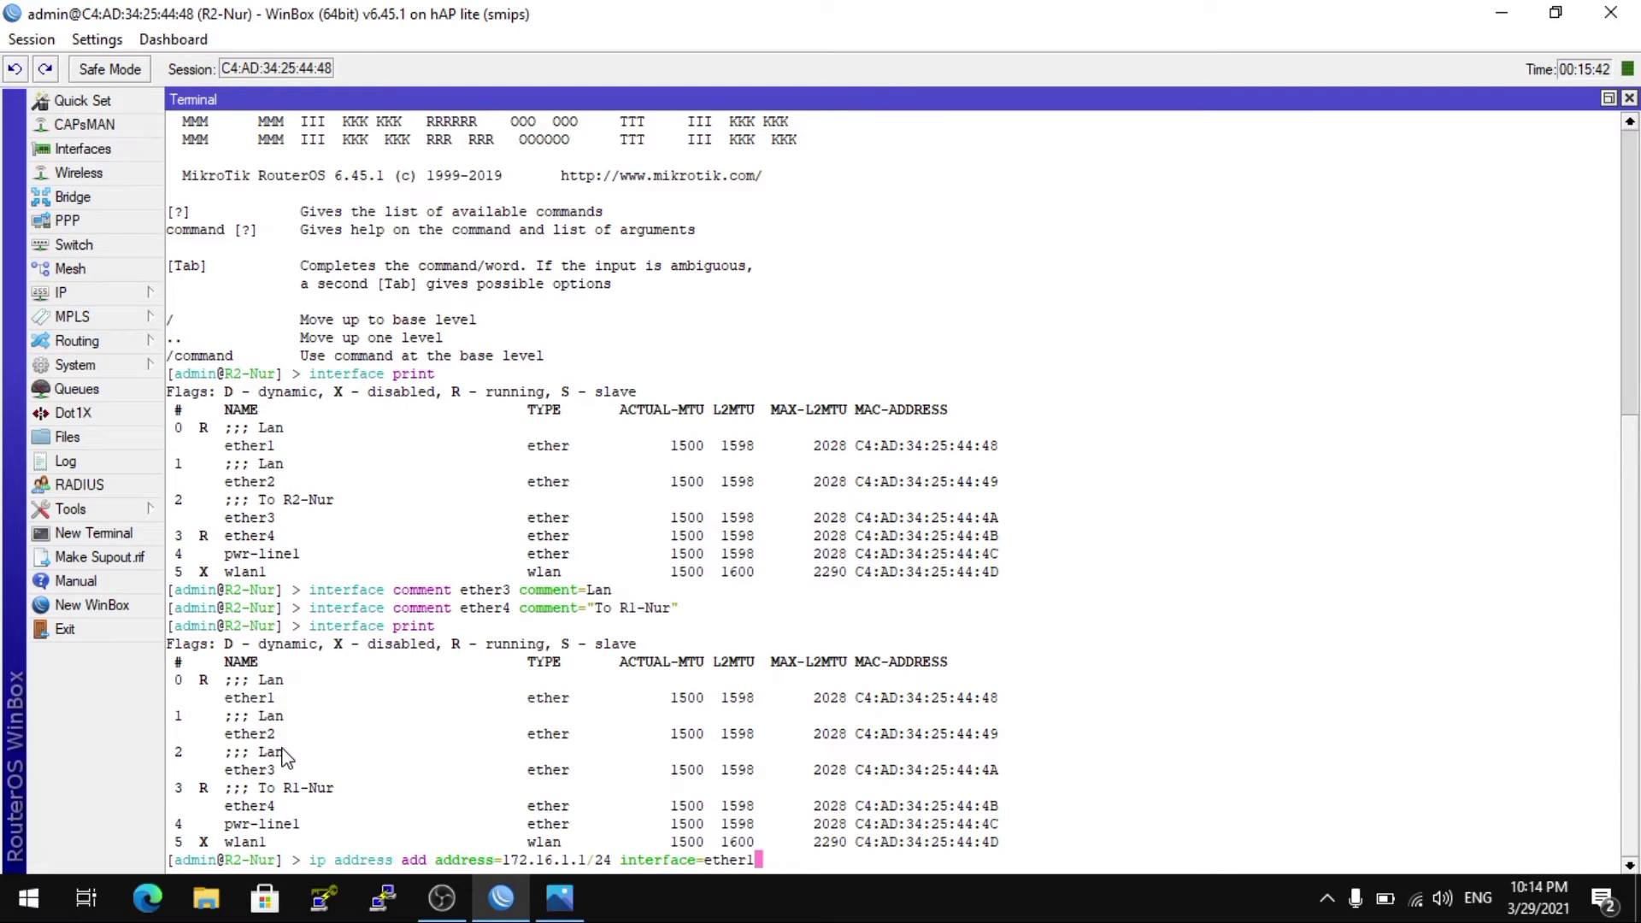
pyautogui.press('Return')
# Assign the IP address 172.16.2.1/24 to interface ether2 on R2-Nur.
pyautogui.write('ip address add')
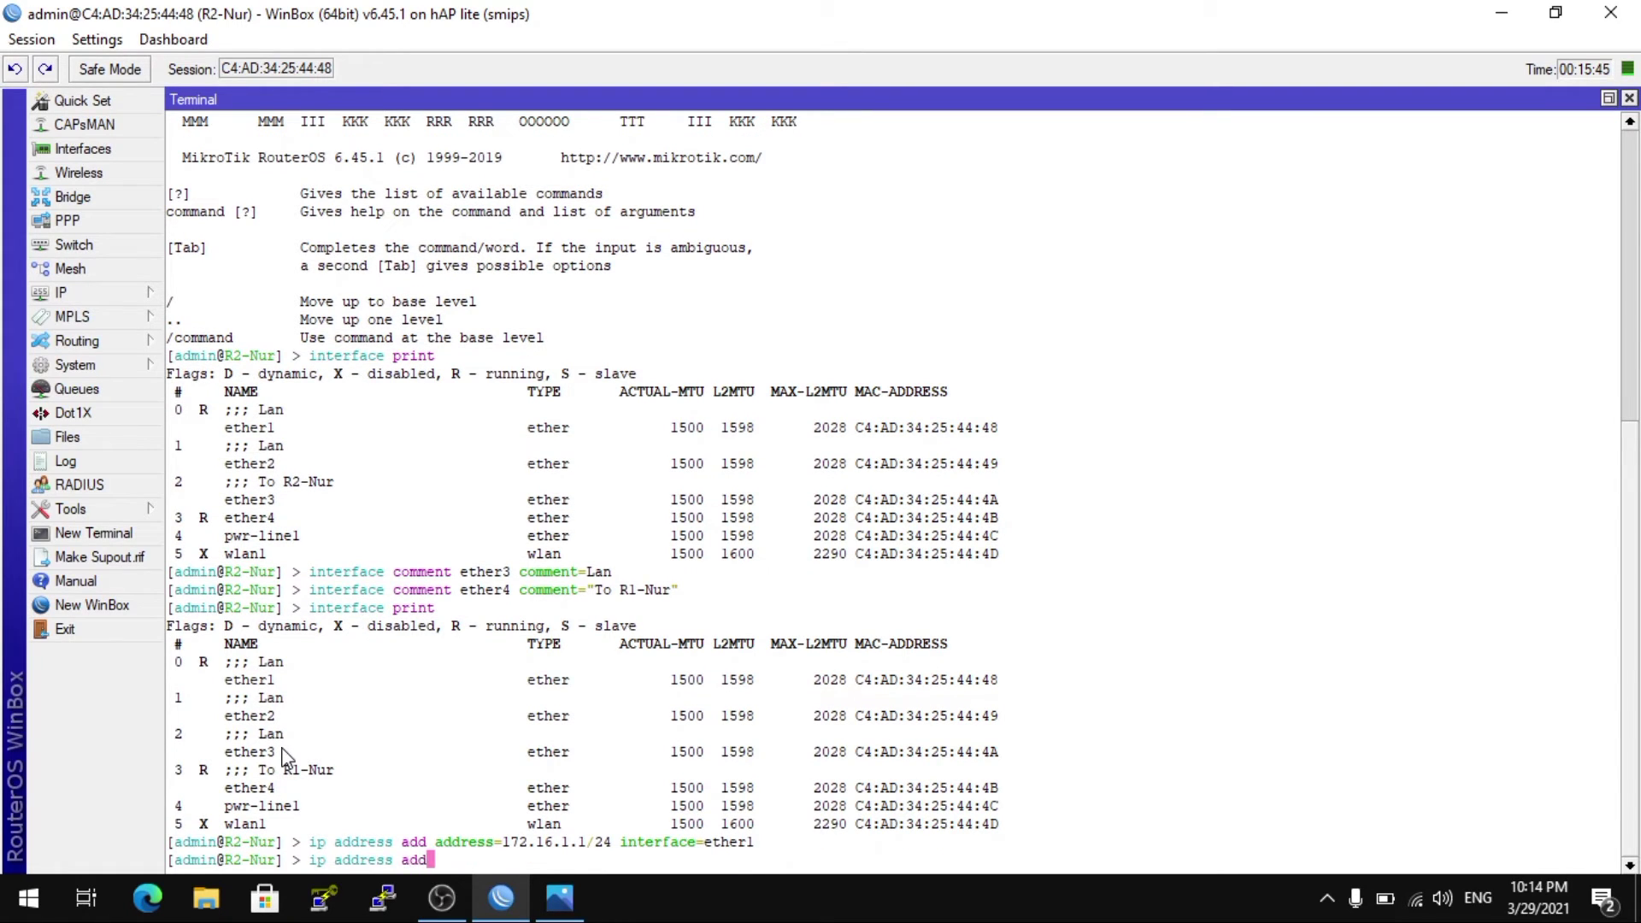
pyautogui.write(' address=172.168.')
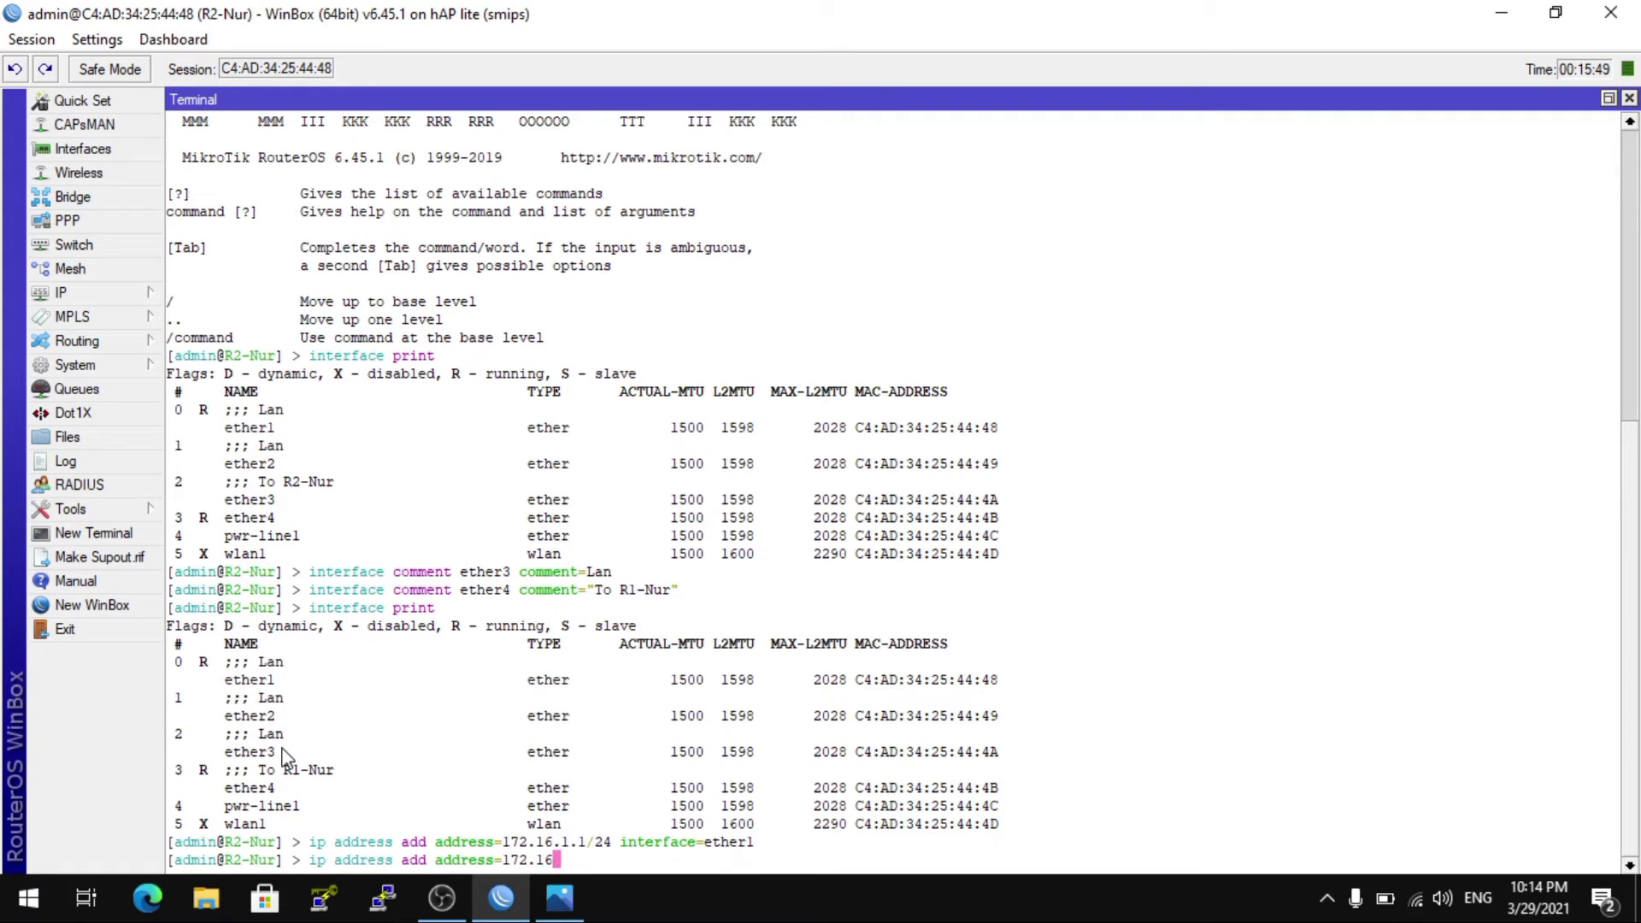
pyautogui.press('BackSpace')
pyautogui.press('BackSpace')
pyautogui.write('.2.1/24 interface=')
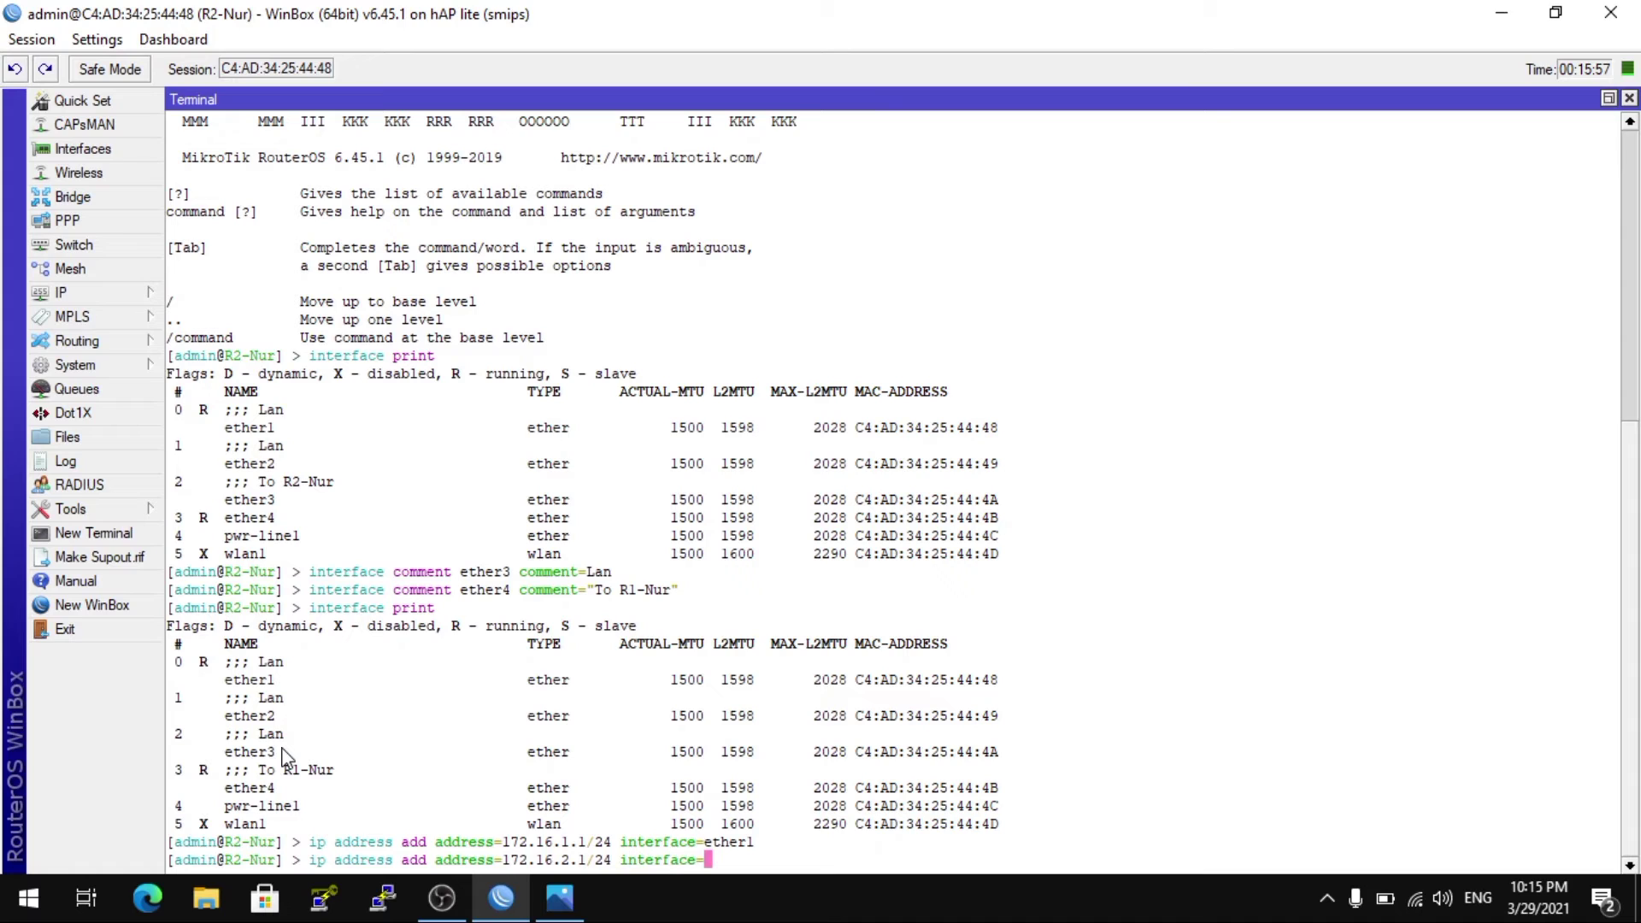
pyautogui.write('ether2')
pyautogui.press('Return')
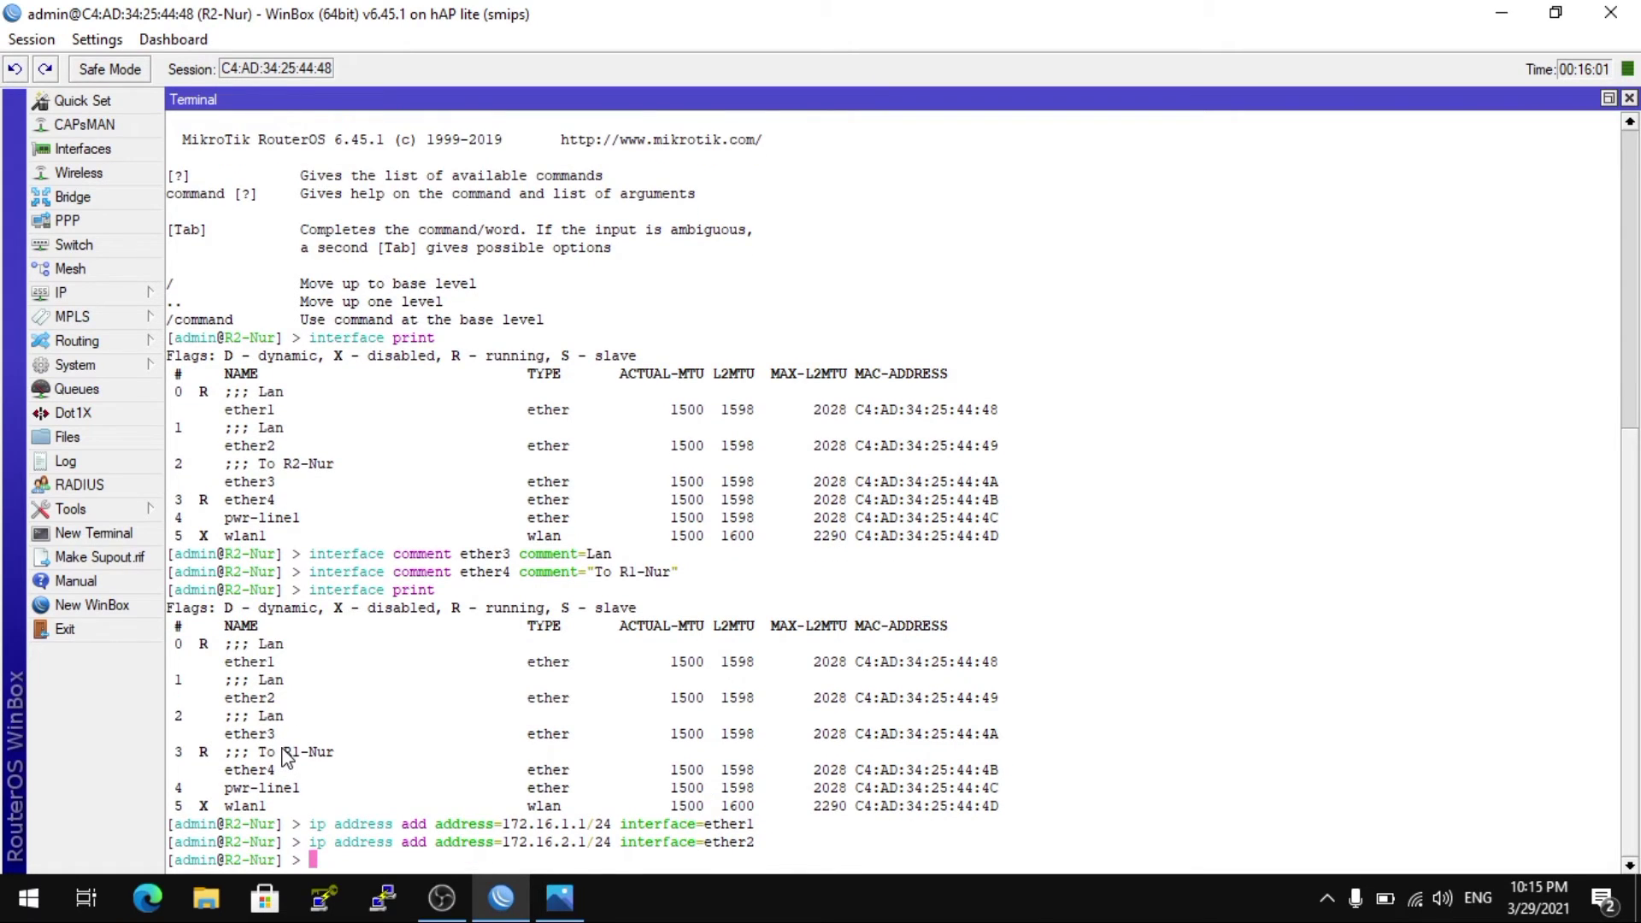
# Assign the IP address 172.16.3.1/24 to interface ether3 on R2-Nur.
pyautogui.write('ip address add address=1')
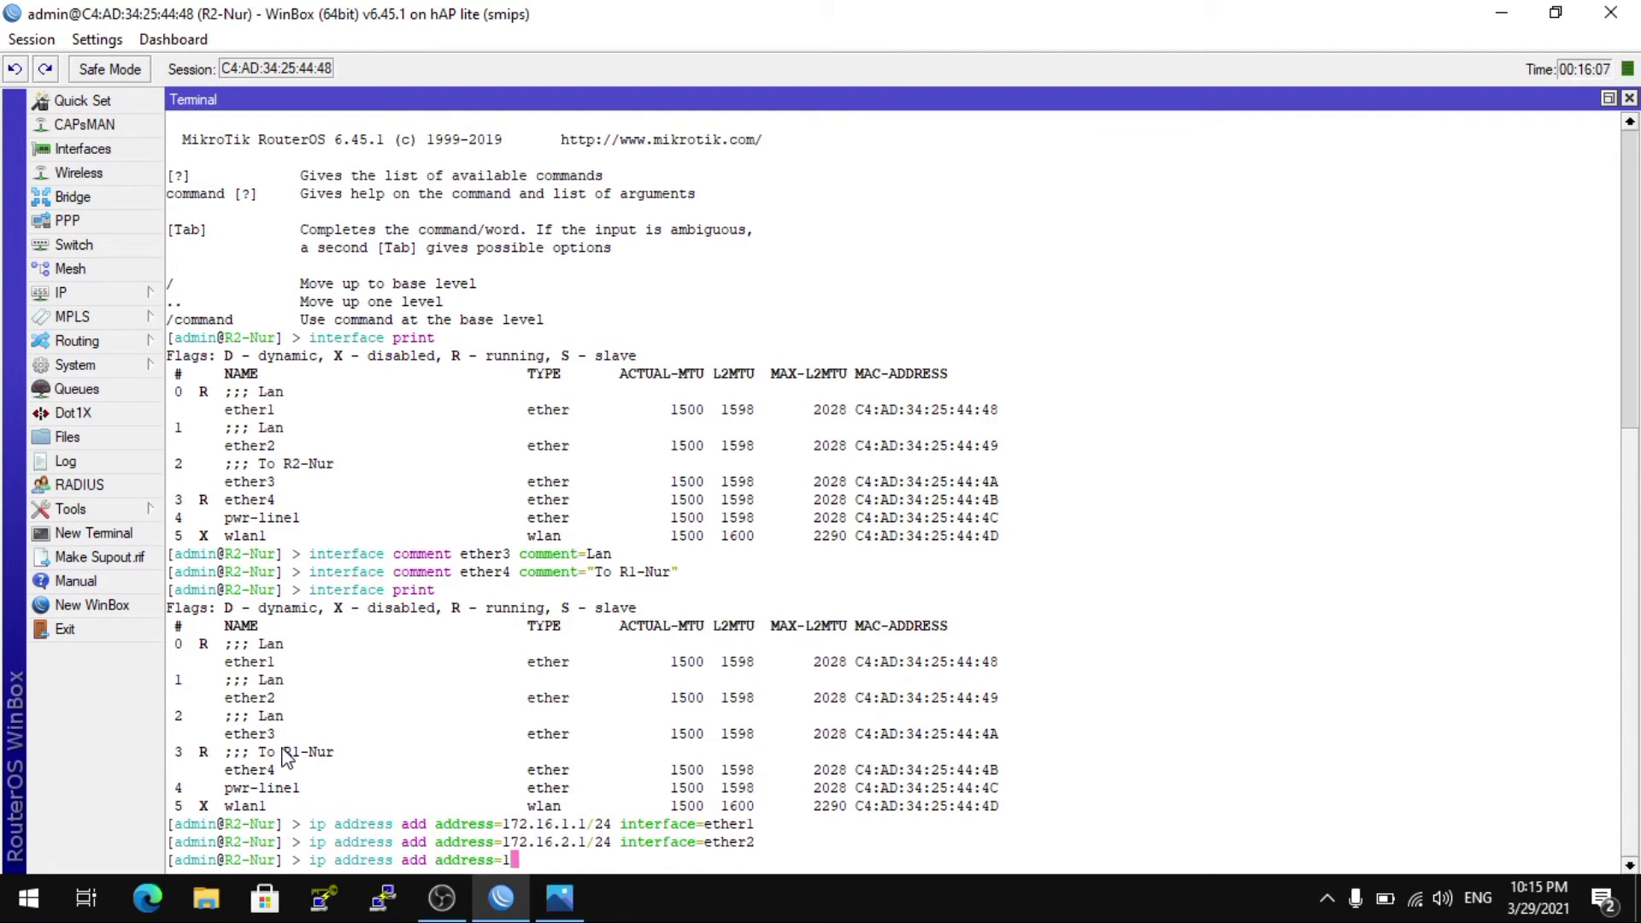
pyautogui.write('72.16.3.1/24')
pyautogui.write('in')
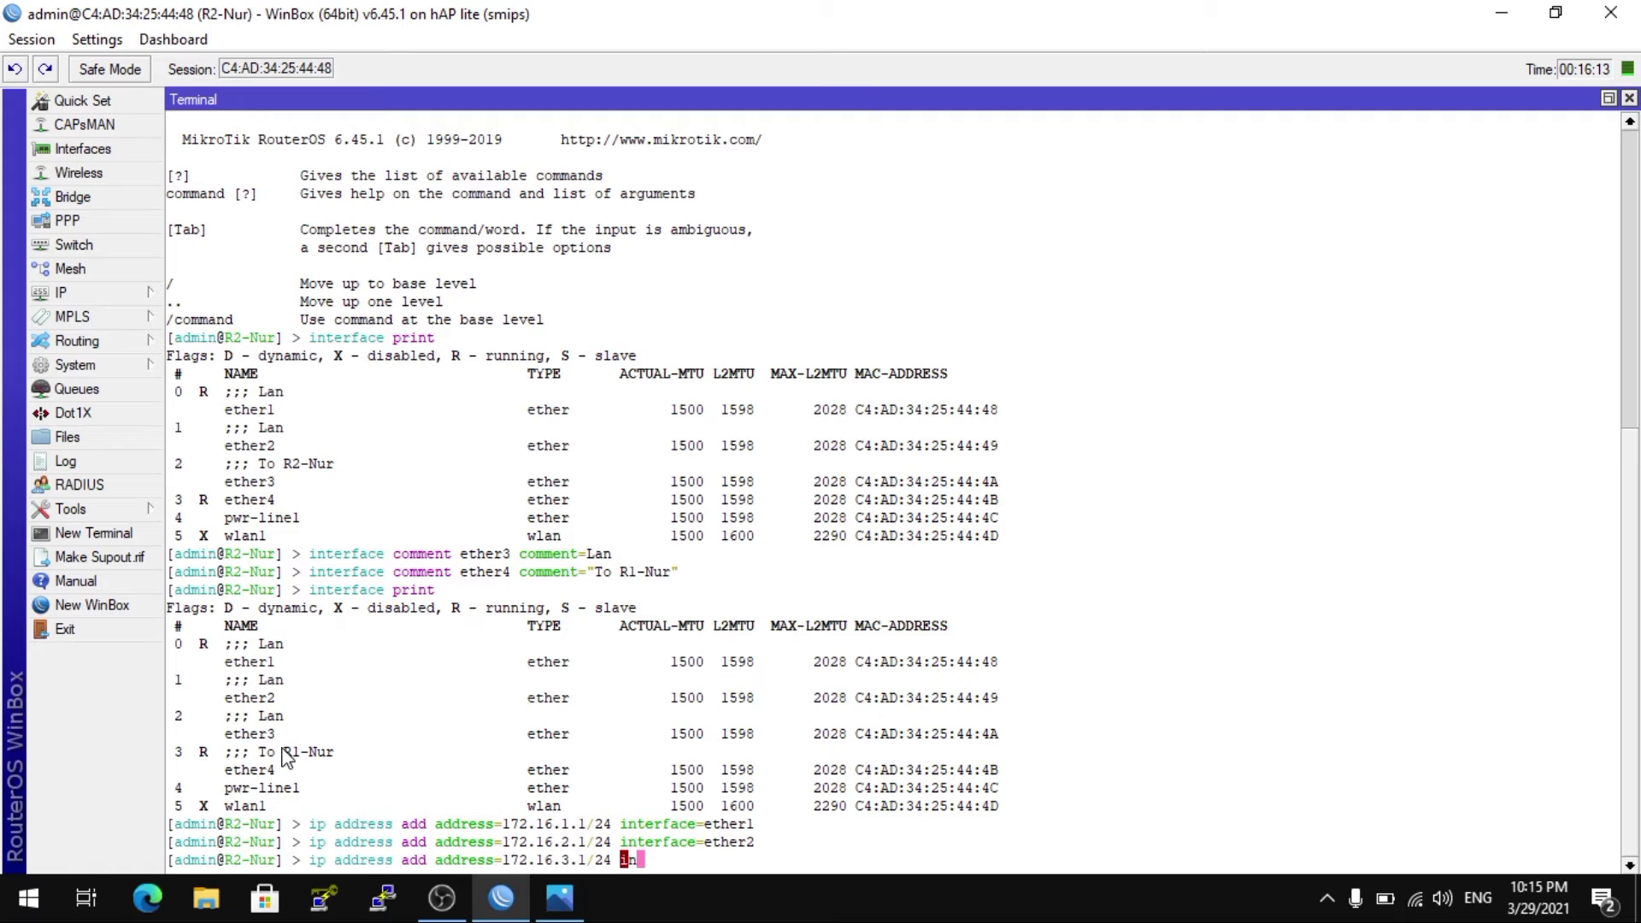
pyautogui.write('terface=ether3')
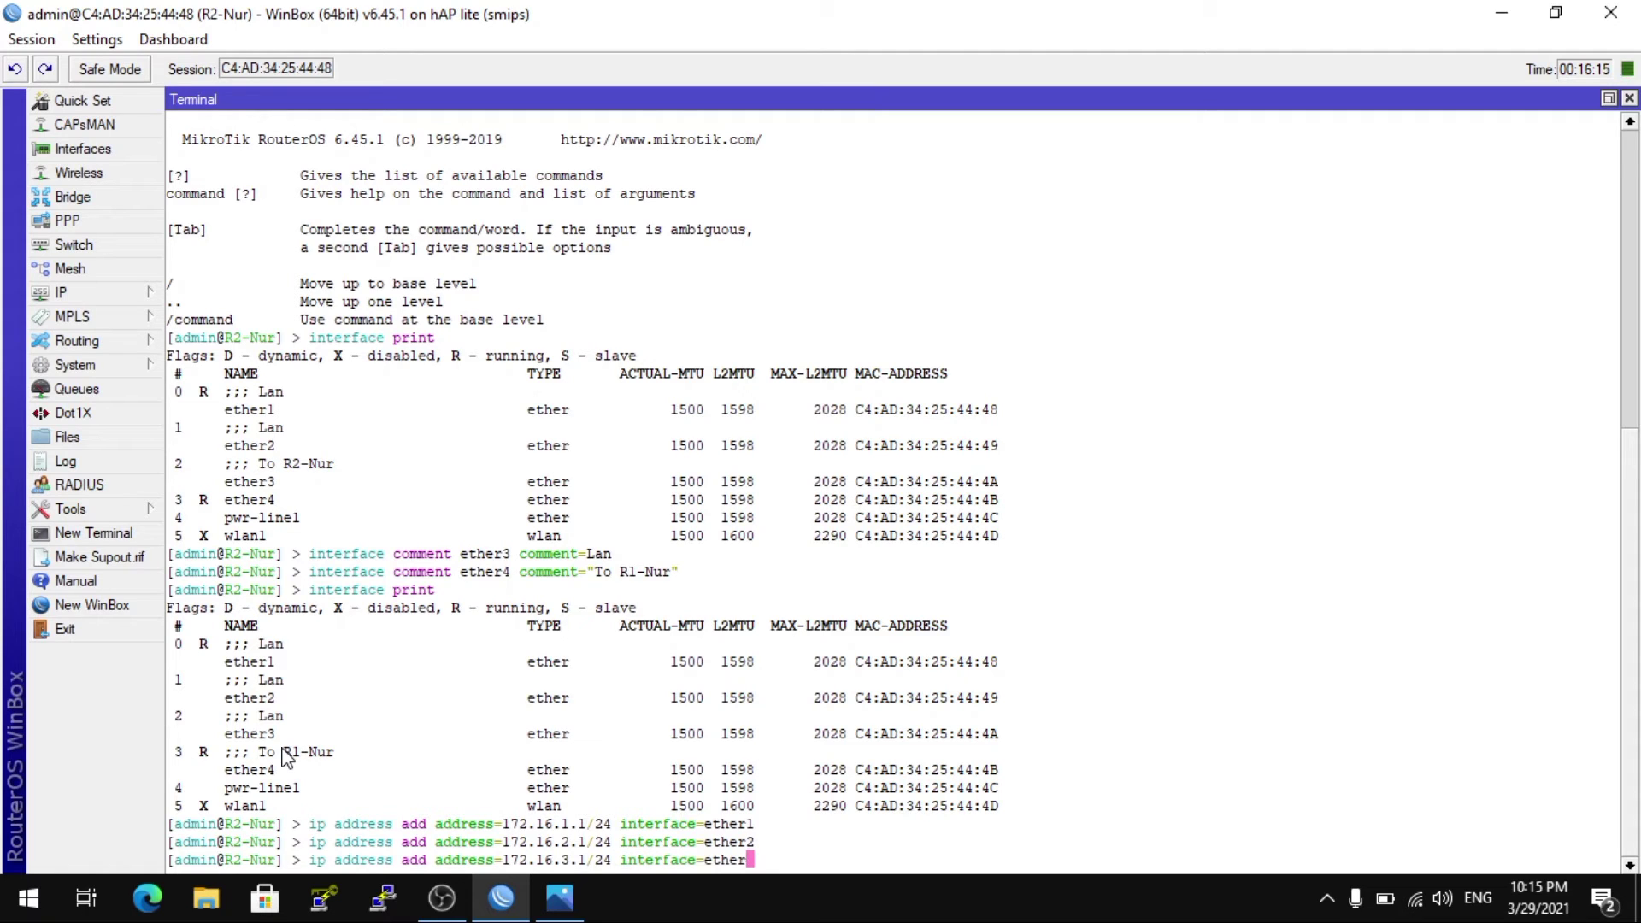
pyautogui.press('Return')
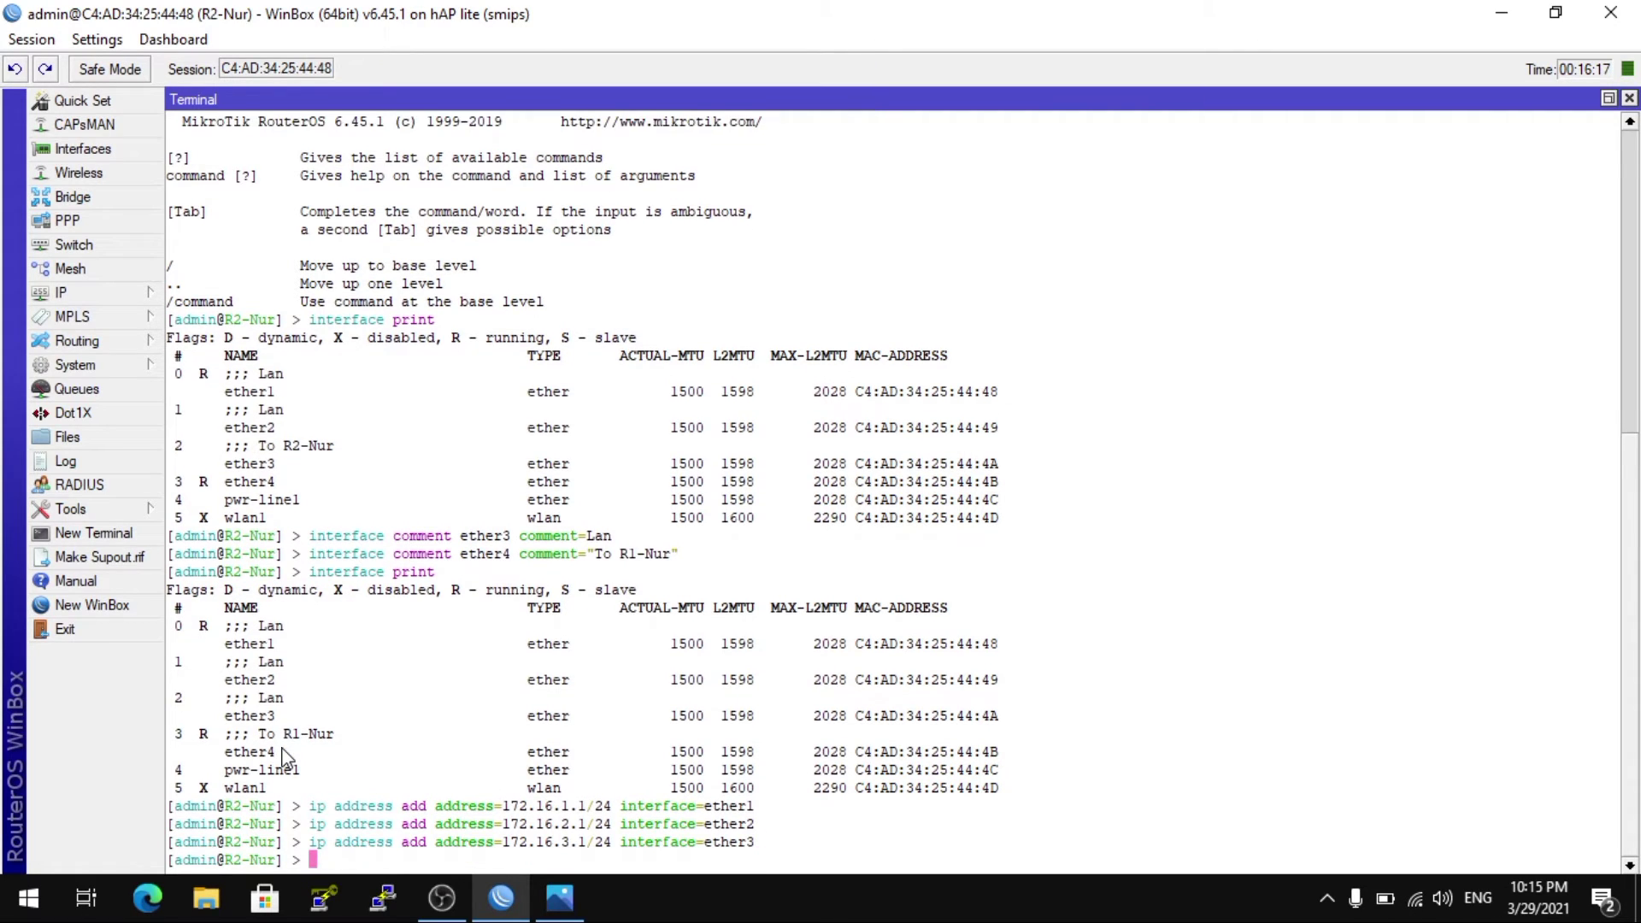
# Print the IP address list to check the addresses assigned to ether1, ether2 and ether3.
pyautogui.press('Return')
pyautogui.write('ip address print')
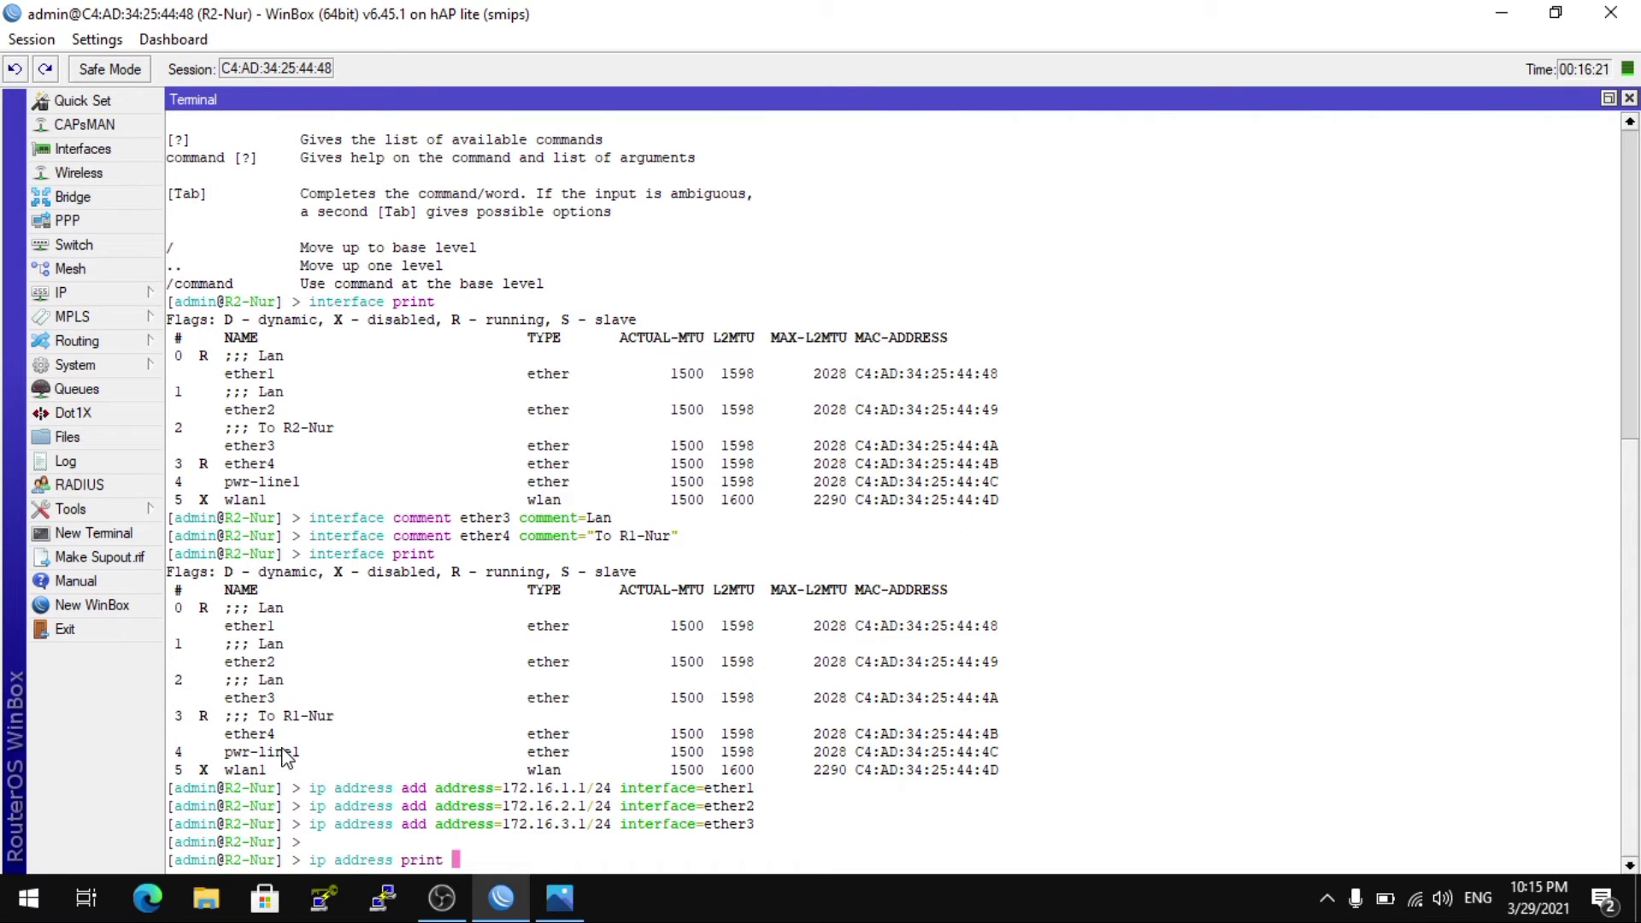
pyautogui.press('Return')
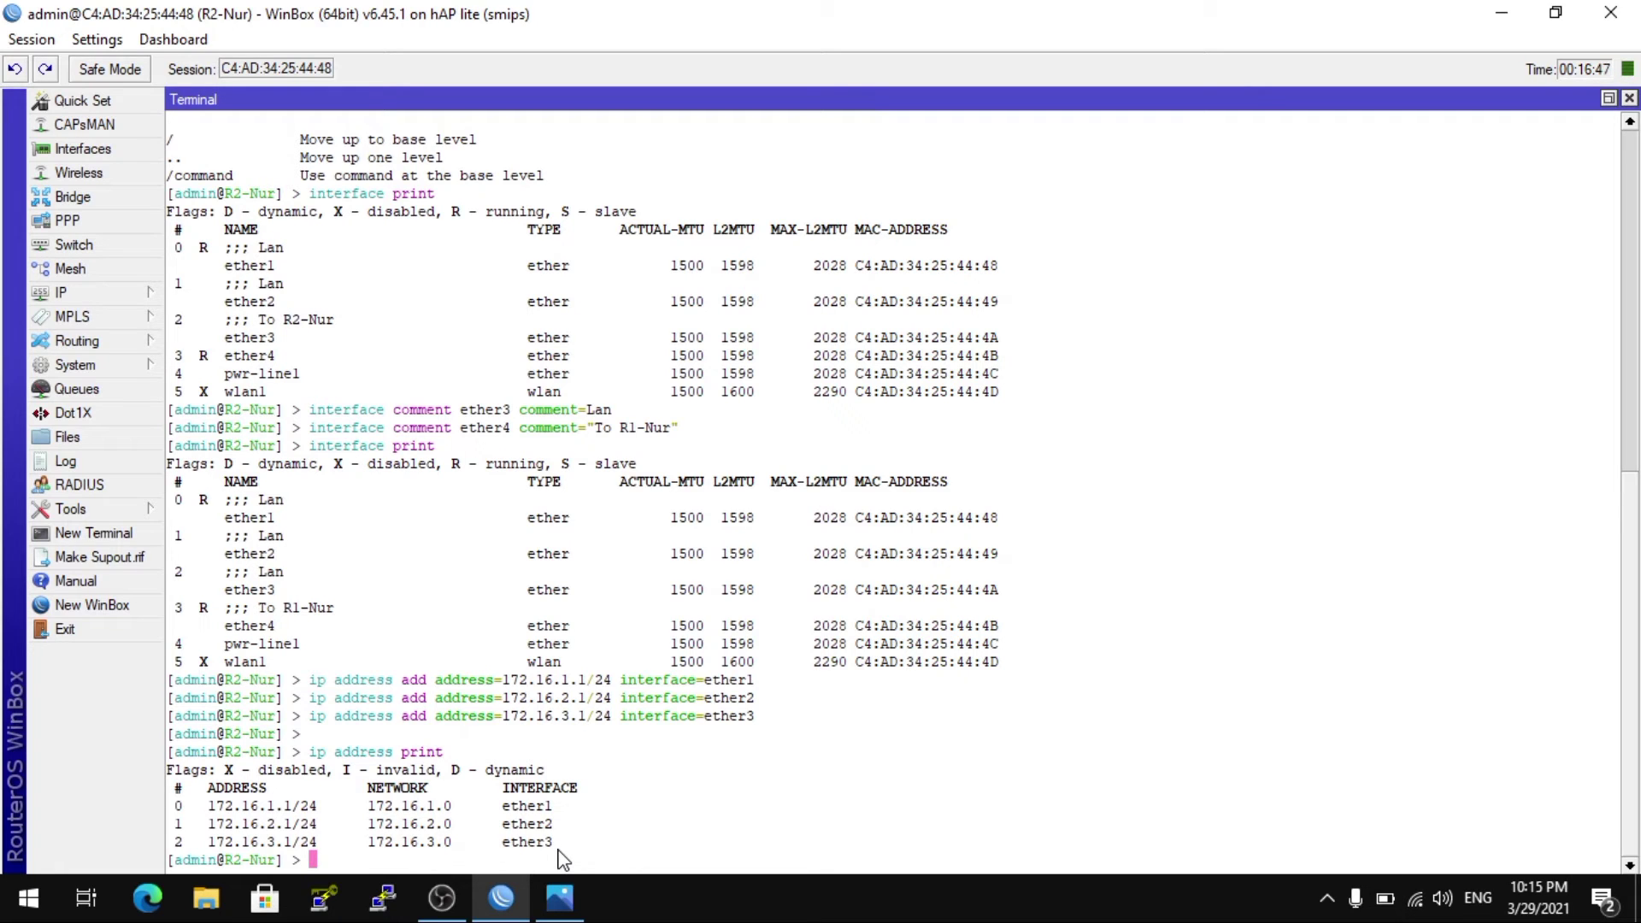
# Assign the IP address 10.10.10.2/24 to interface ether4, the link to R1-Nur, and print the IP address list.
pyautogui.press('Return')
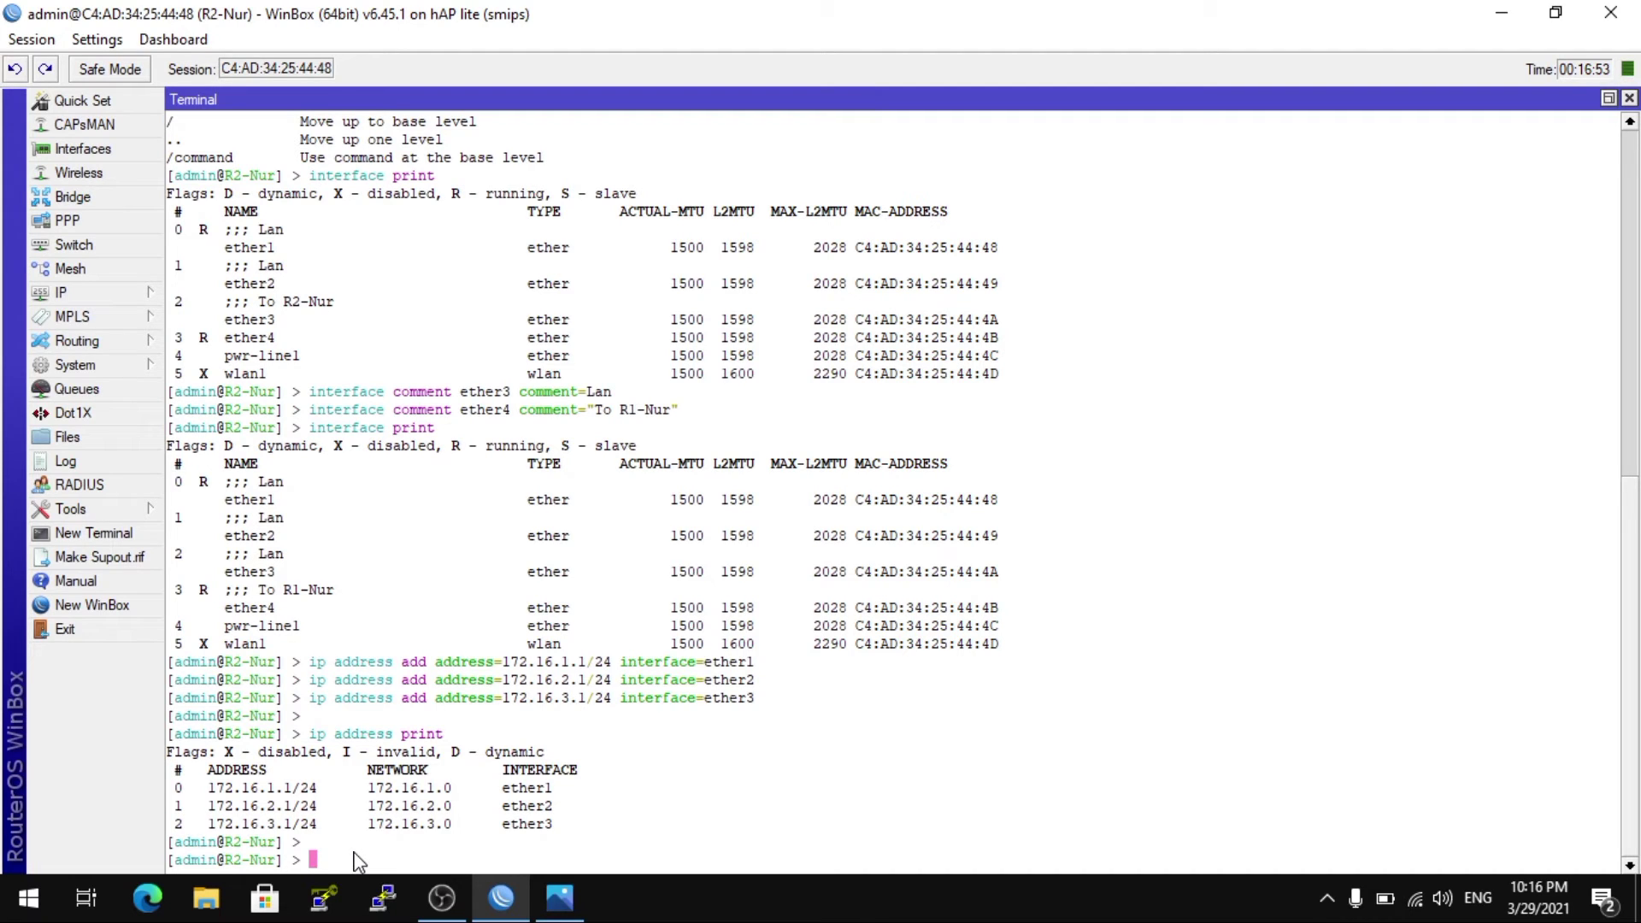
pyautogui.write('ip address add address=')
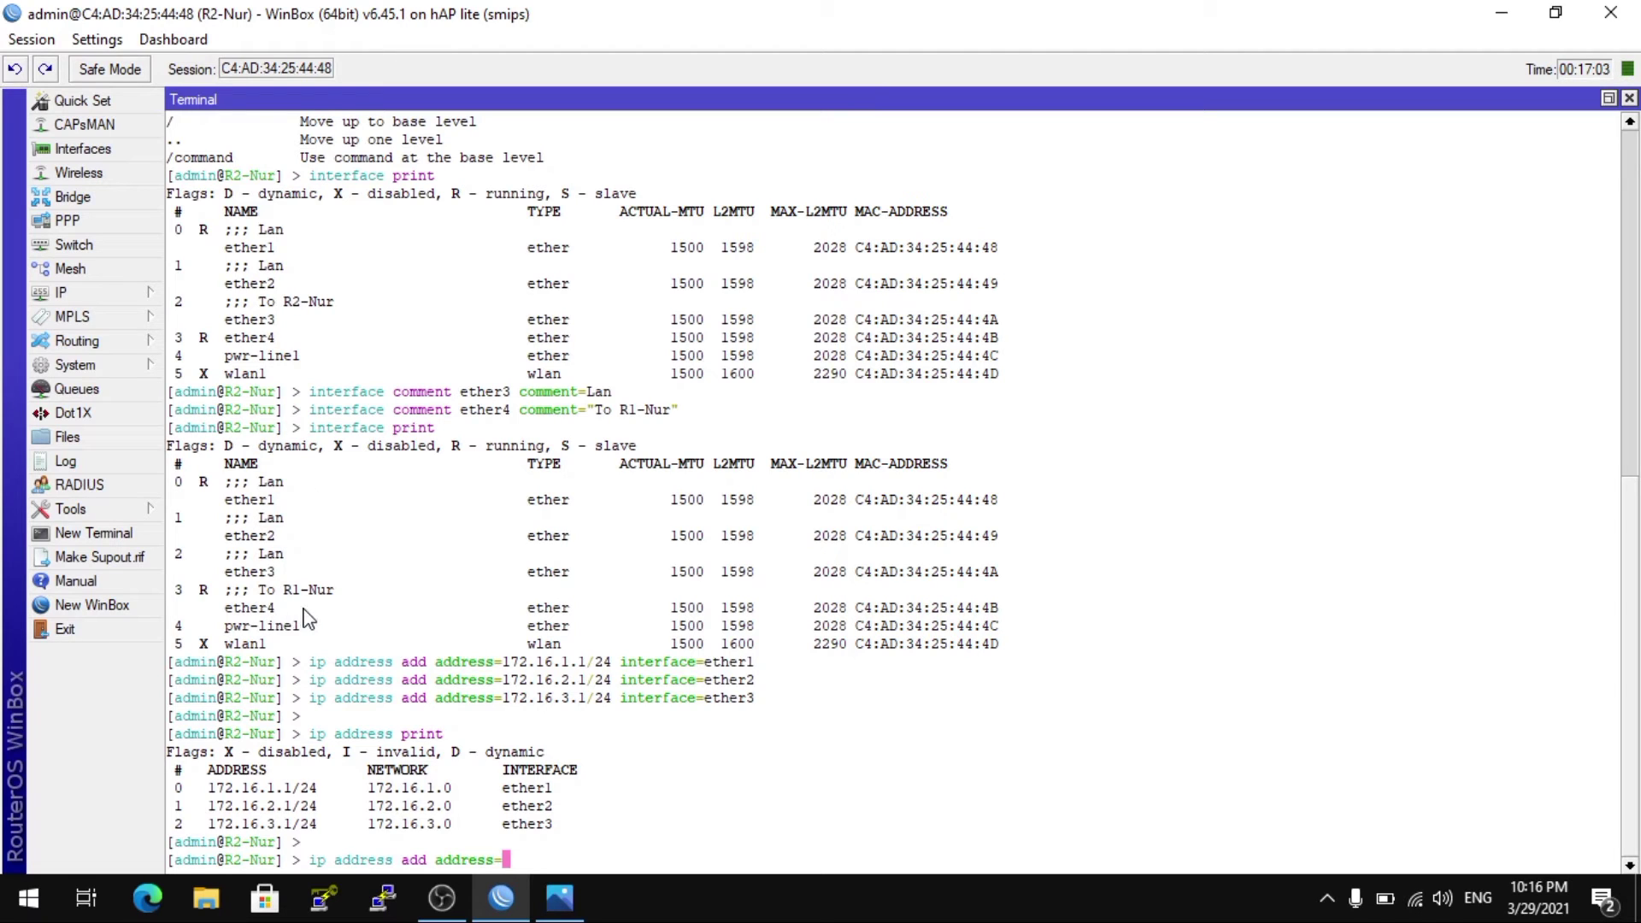
pyautogui.write('10.10.10.2/24 in')
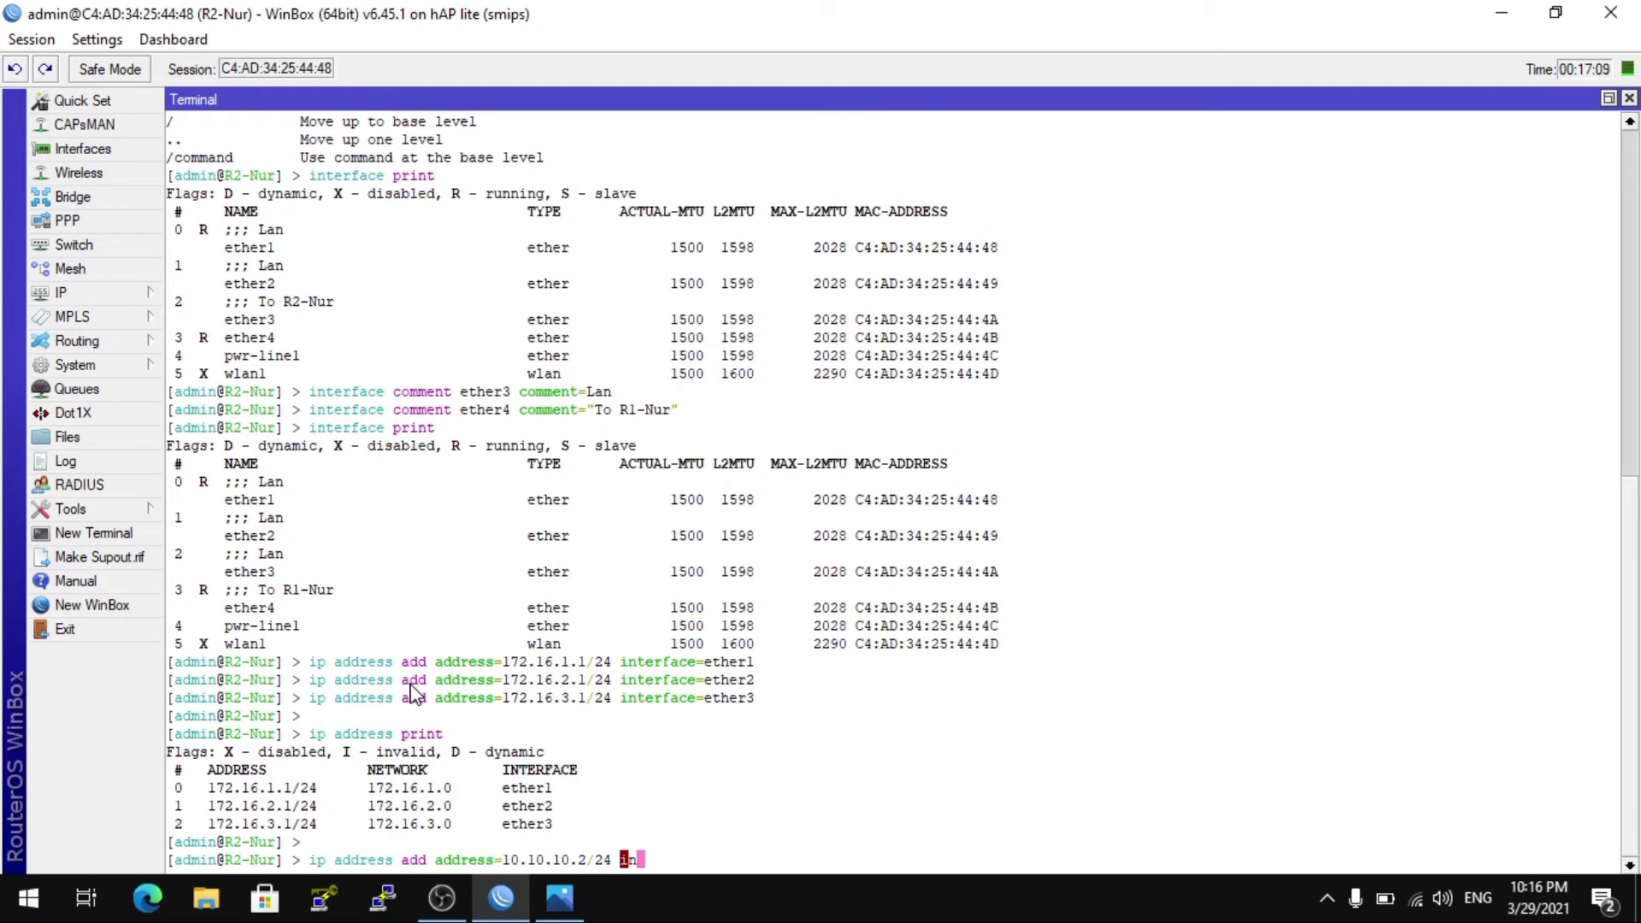
pyautogui.write('terface=ether')
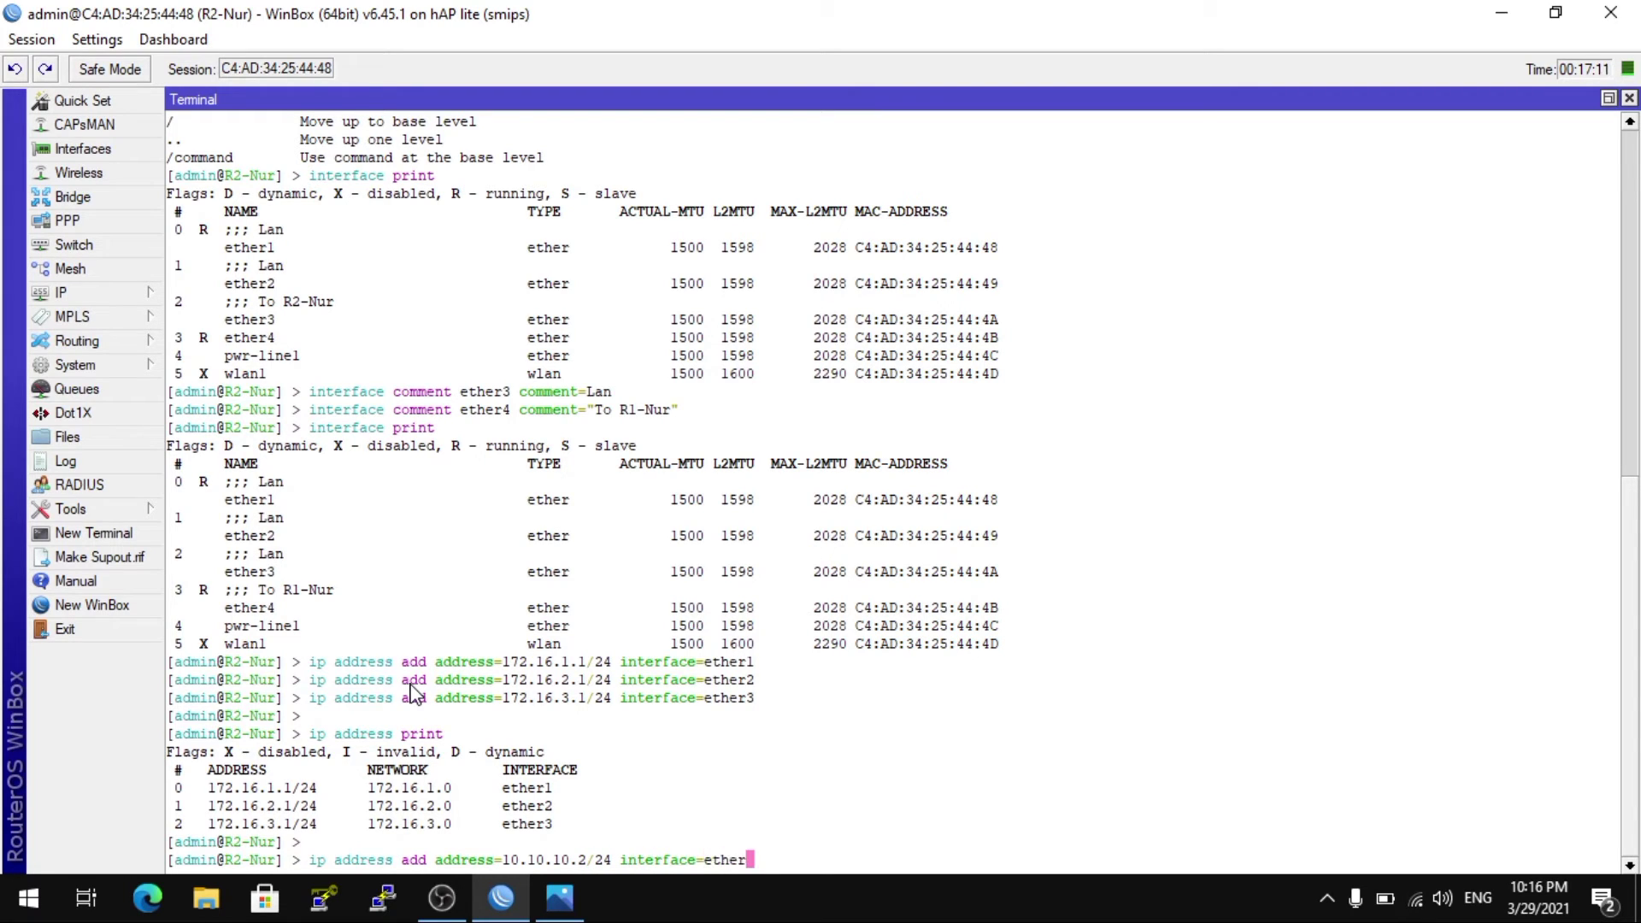
pyautogui.write('4')
pyautogui.press('Return')
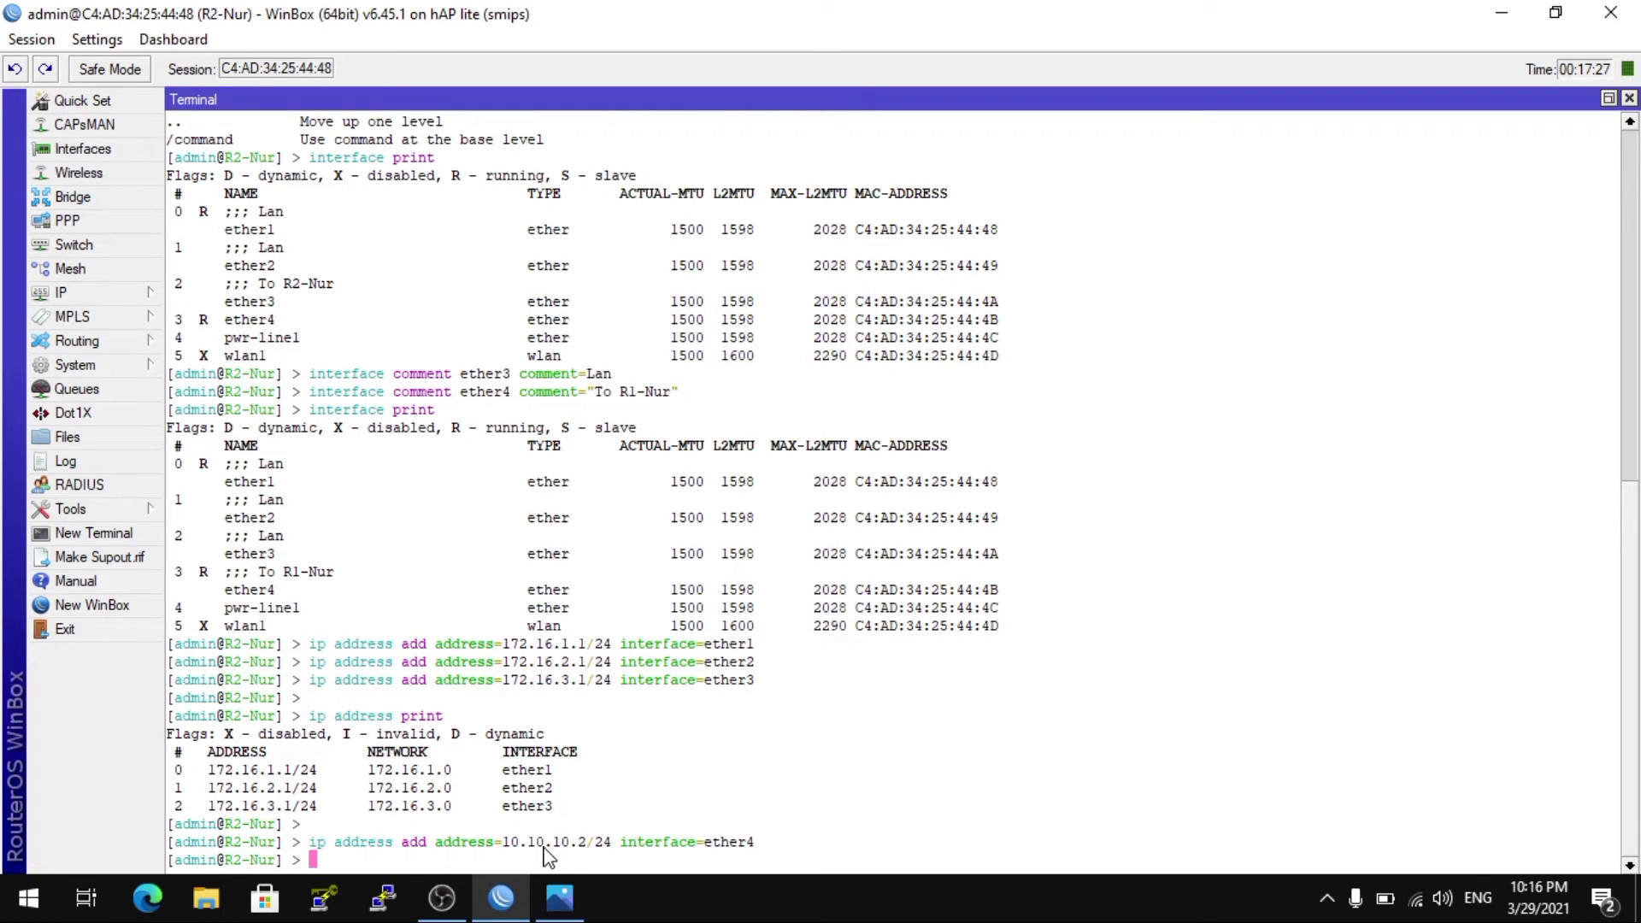
pyautogui.write('ip address print')
pyautogui.press('Return')
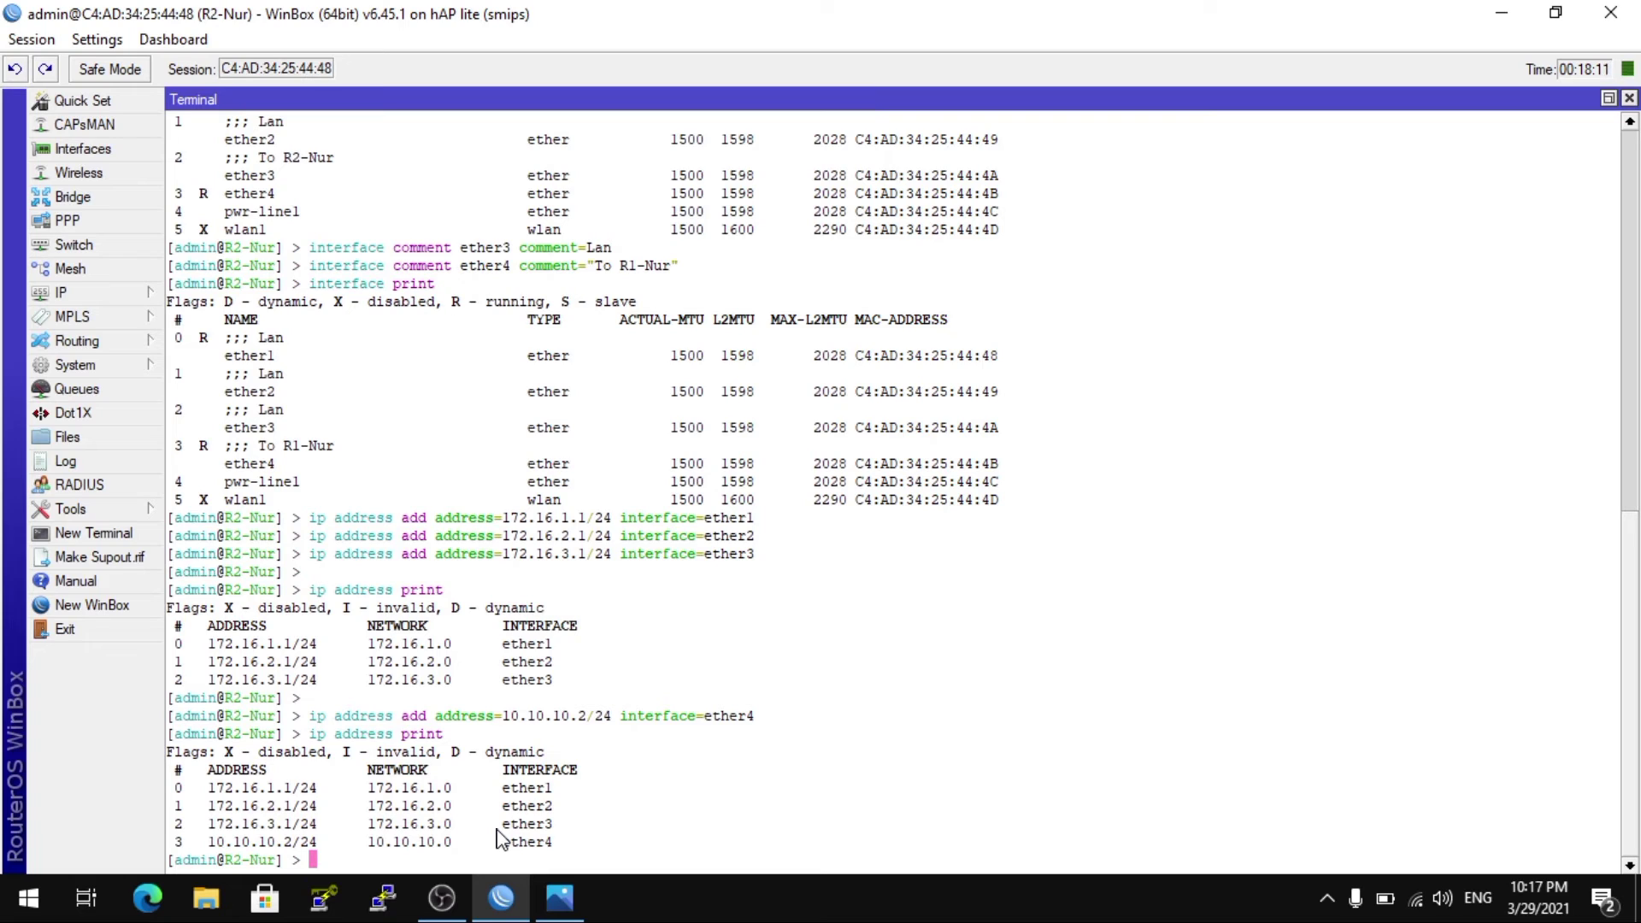
# Add a static route to destination 192.168.10.0/24 through gateway 10.10.10.1.
pyautogui.write('ip route add dst-address=')
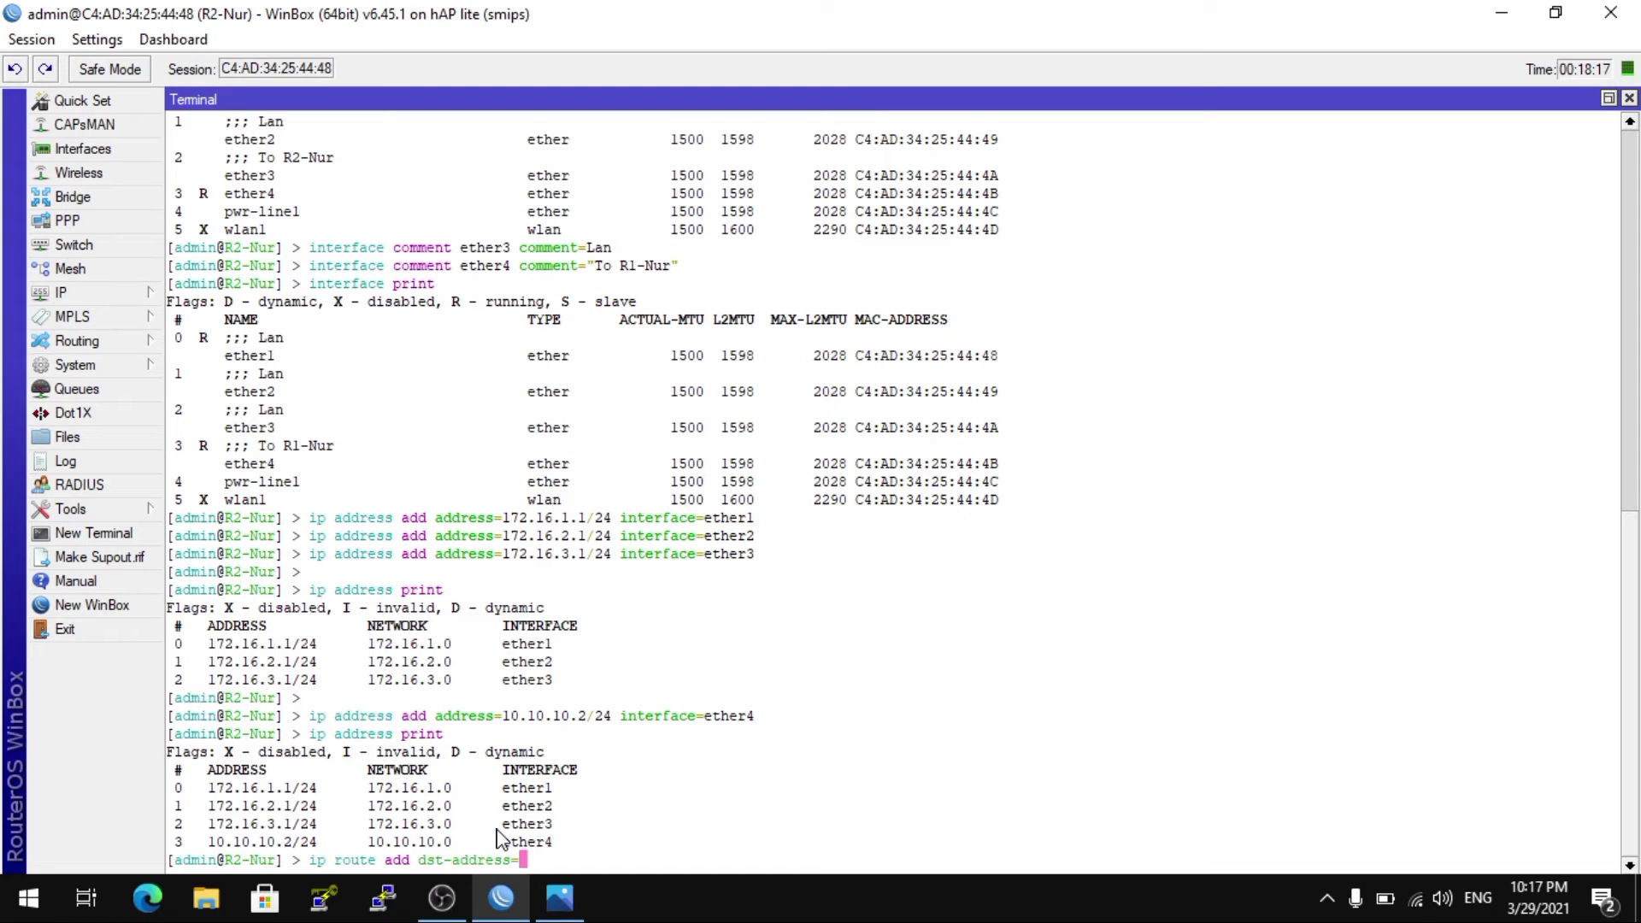
pyautogui.write('192.168.10.0/24 gateway=')
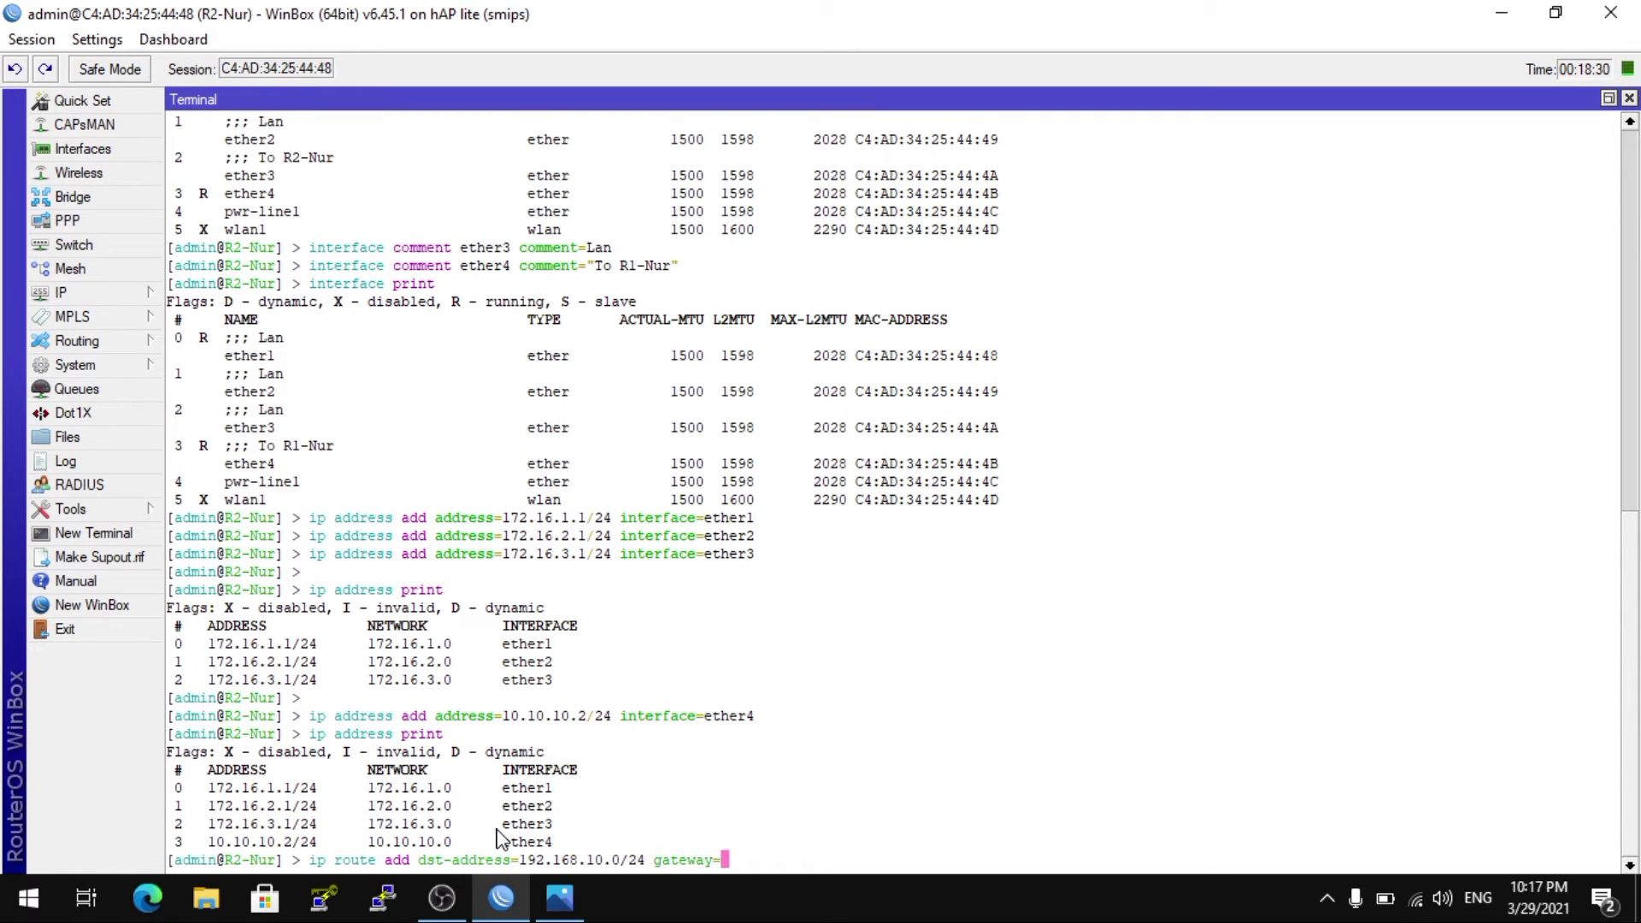
pyautogui.write('10.10.10.2')
pyautogui.press('BackSpace')
pyautogui.write('1')
pyautogui.press('Return')
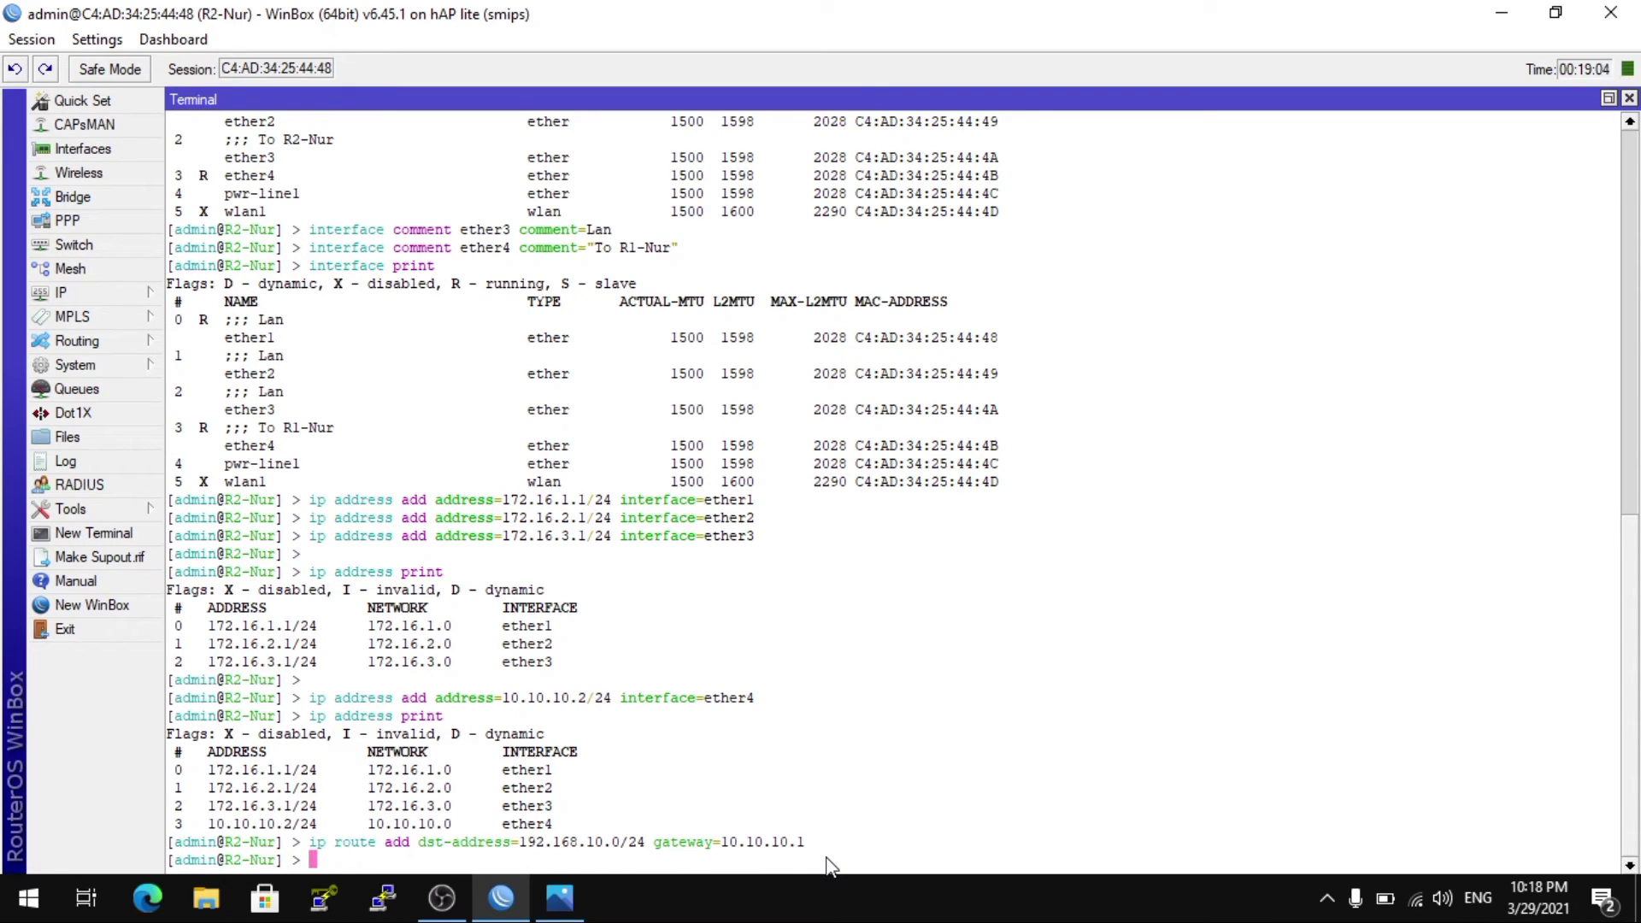
# Print the routing table and ping 192.168.10.1 to test the route to the first R1-Nur LAN.
pyautogui.write('ip route print')
pyautogui.press('Return')
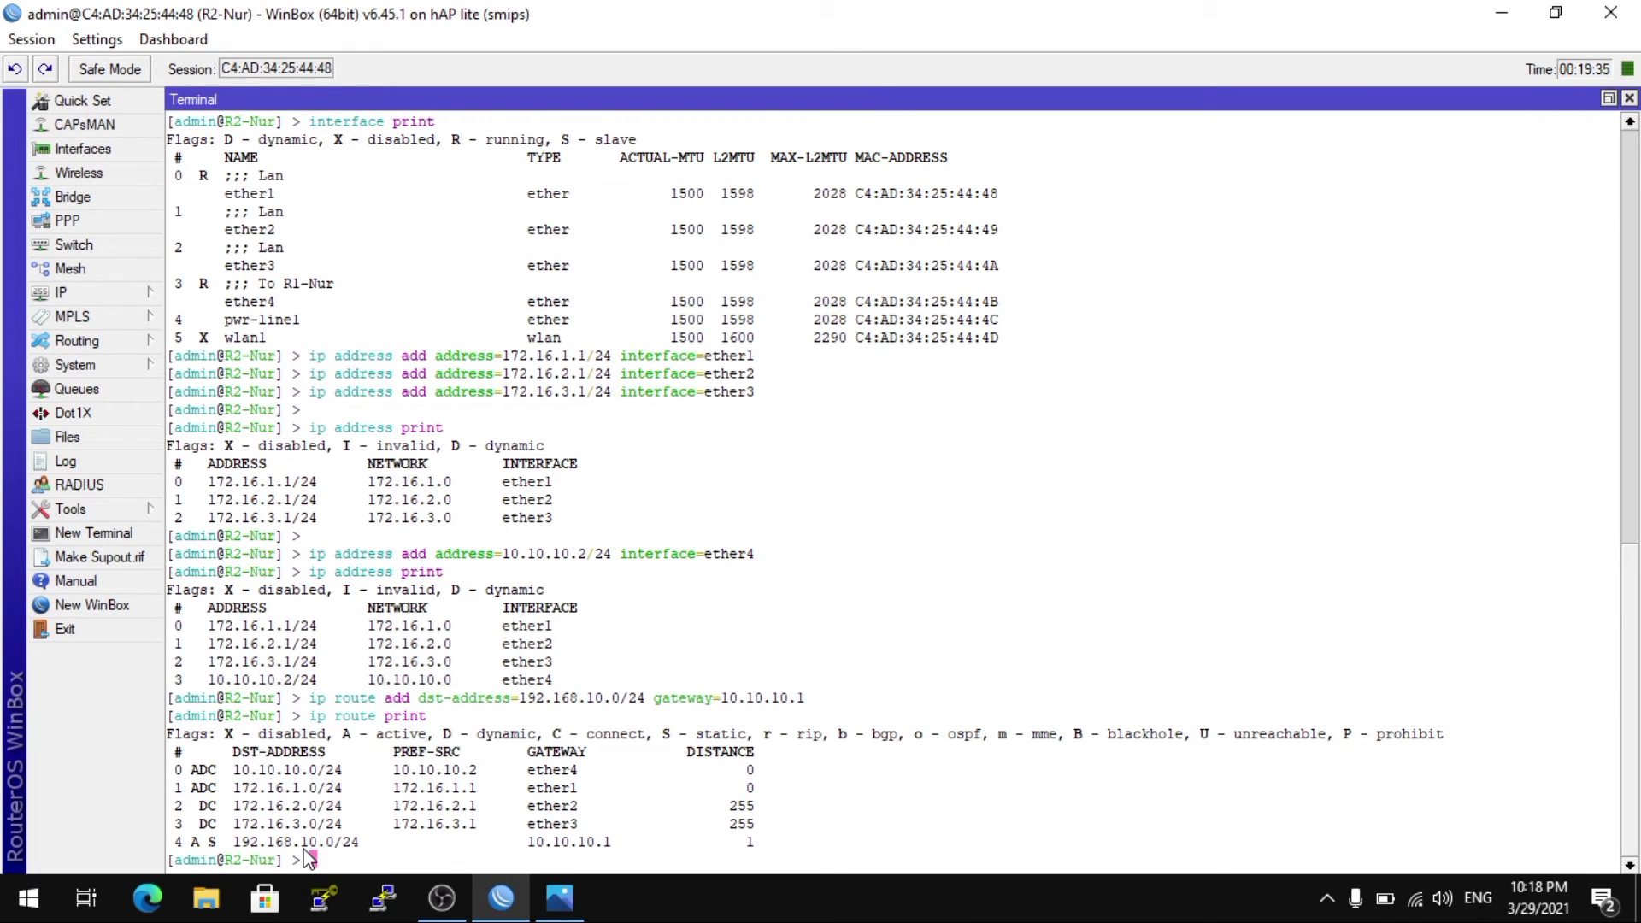
pyautogui.write('ping 192.168.10.1')
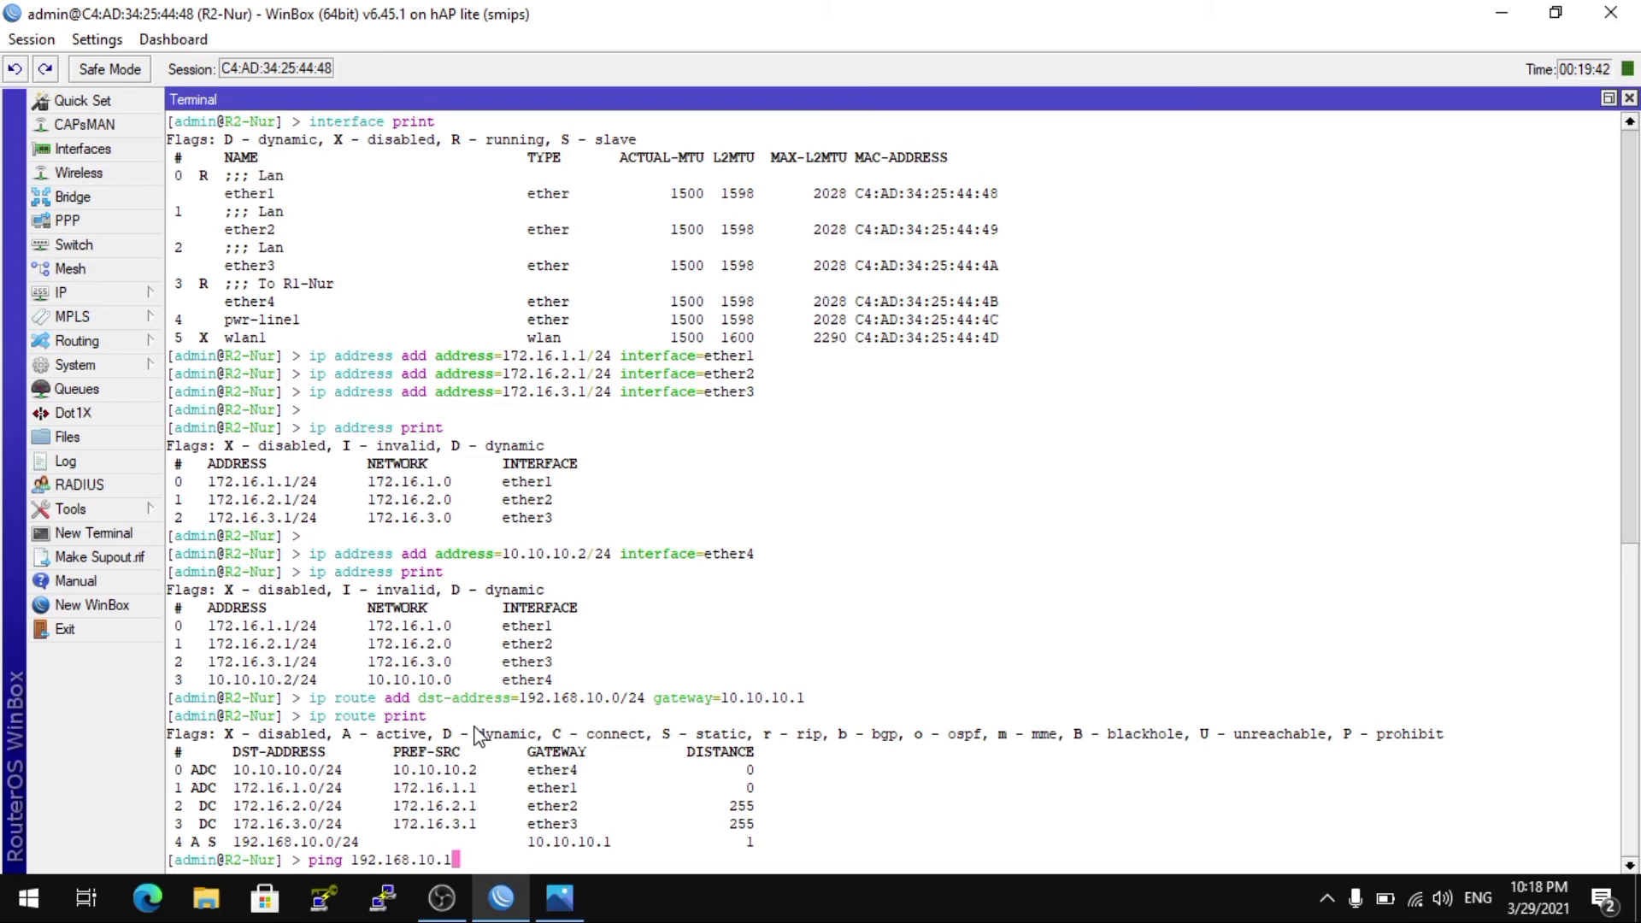
pyautogui.press('Return')
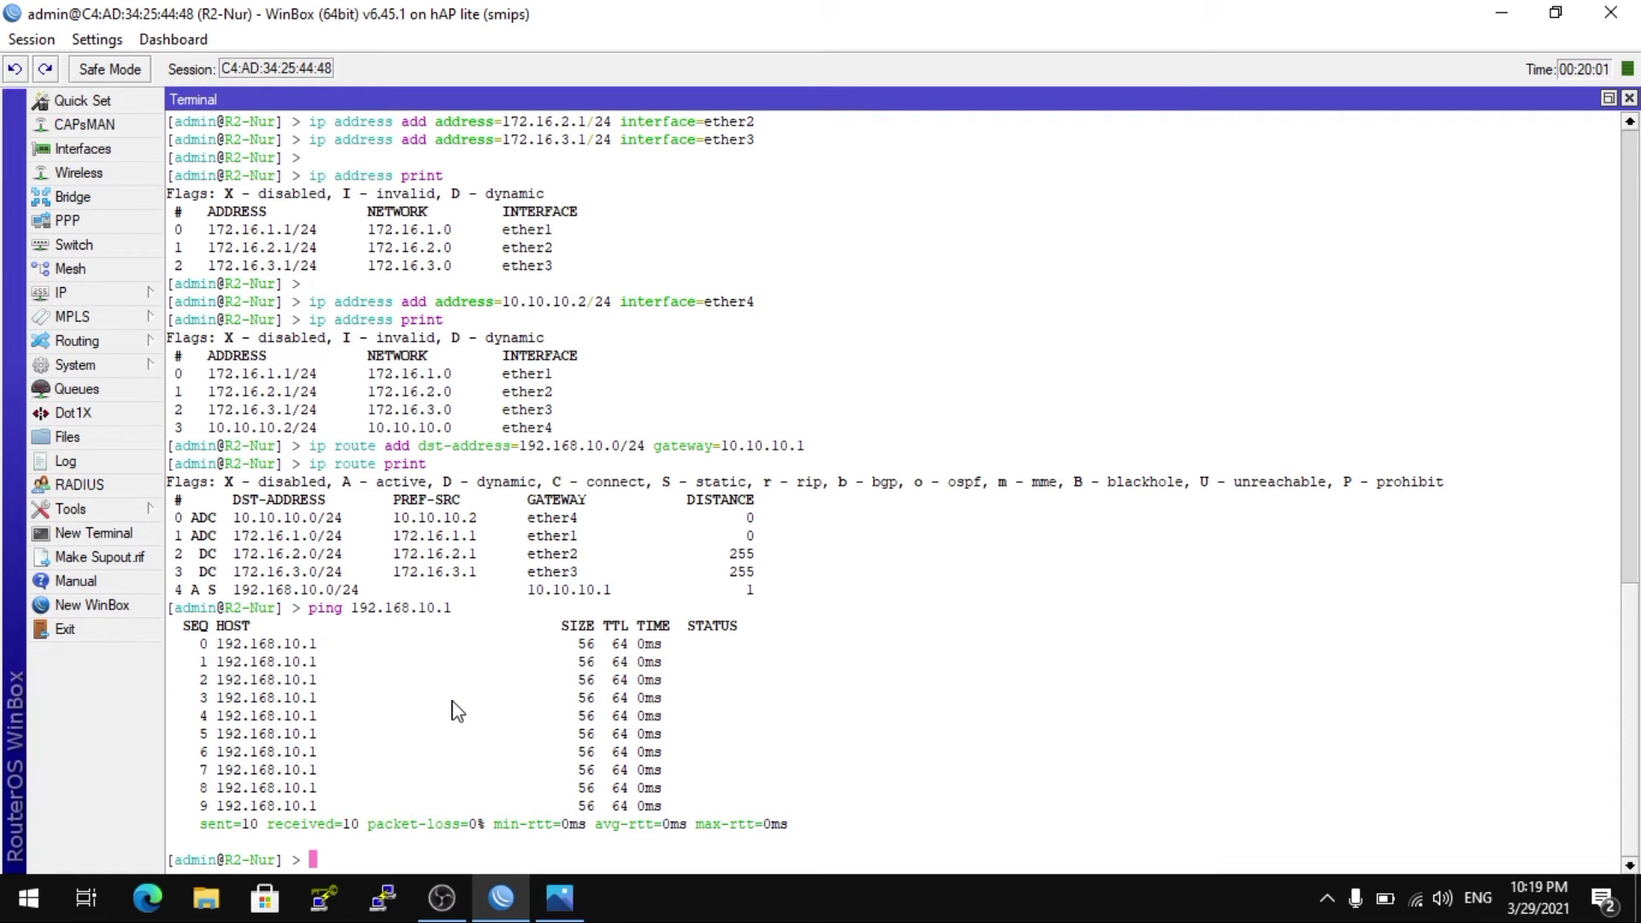
# Add a static route to destination 192.168.20.0/24 through gateway 10.10.10.1.
pyautogui.write('ip r')
pyautogui.press('Tab')
pyautogui.write('add dst')
pyautogui.press('Tab')
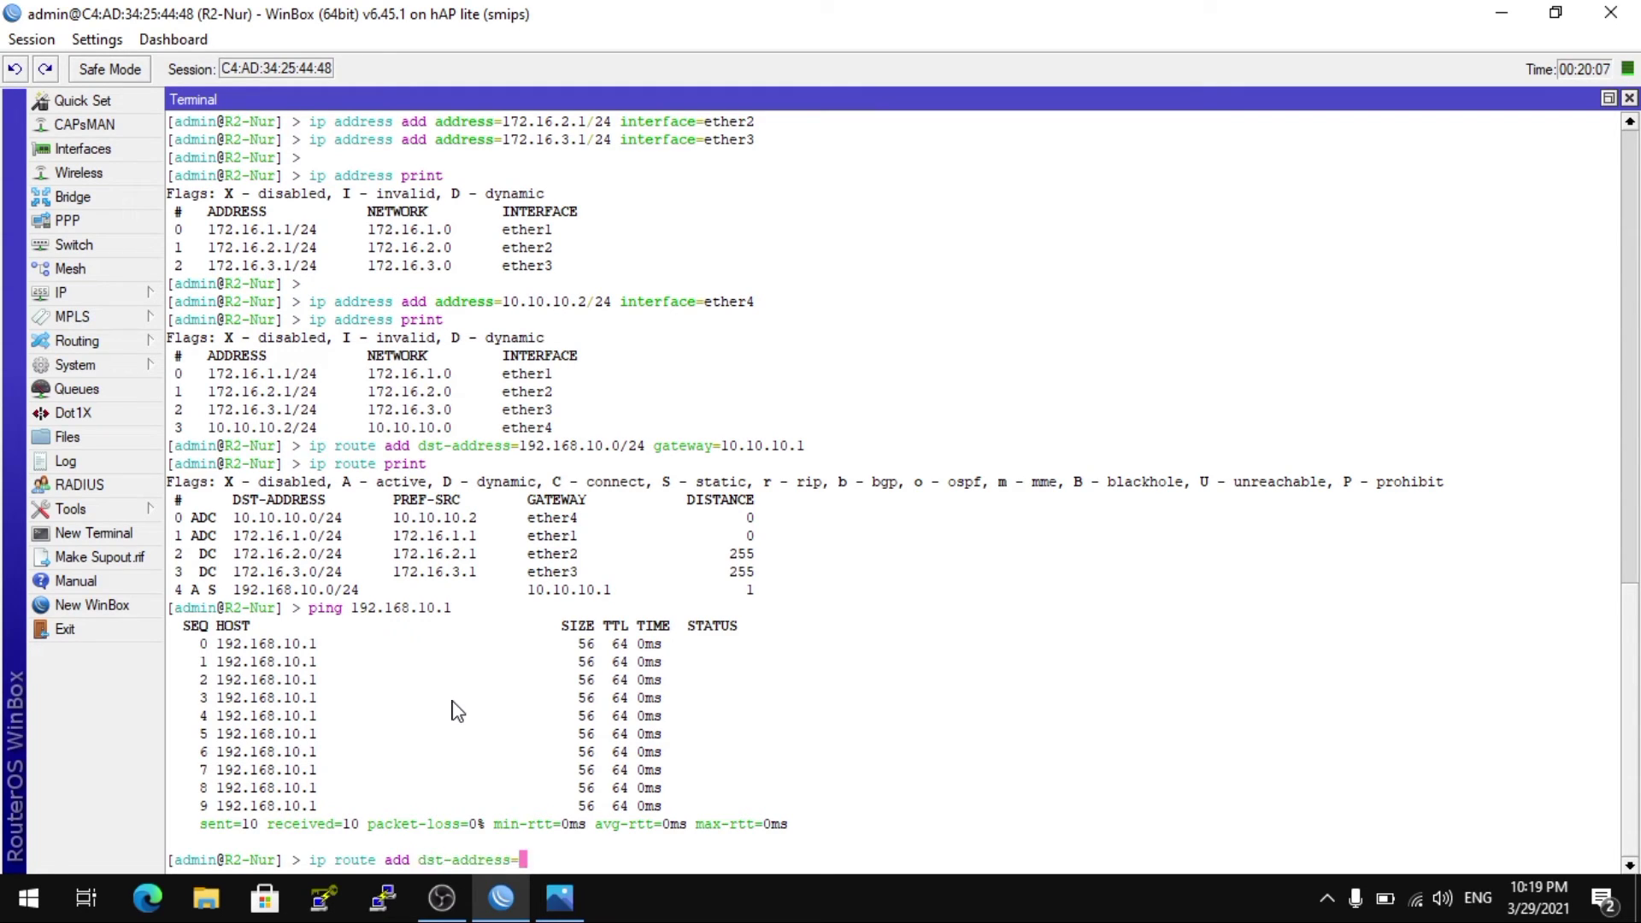
pyautogui.write('192.168.20.0/24 gateway=')
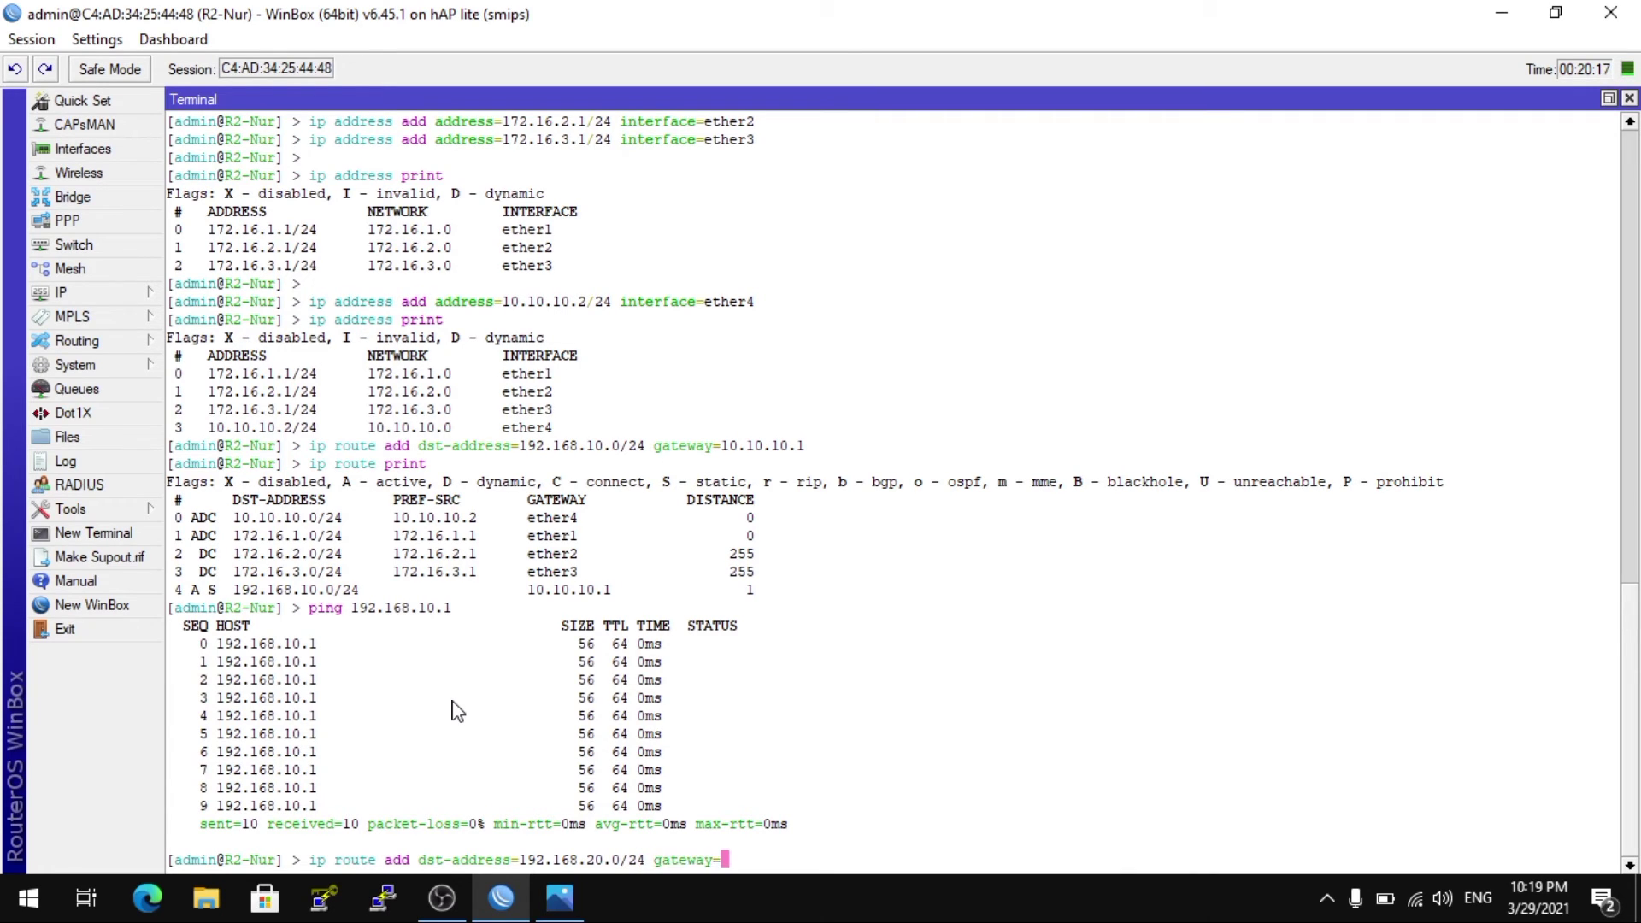
pyautogui.write('10.10.10.1')
pyautogui.press('Return')
# Print the routing table and ping 192.168.20.1 to test the route to the second R1-Nur LAN.
pyautogui.write('ip route p')
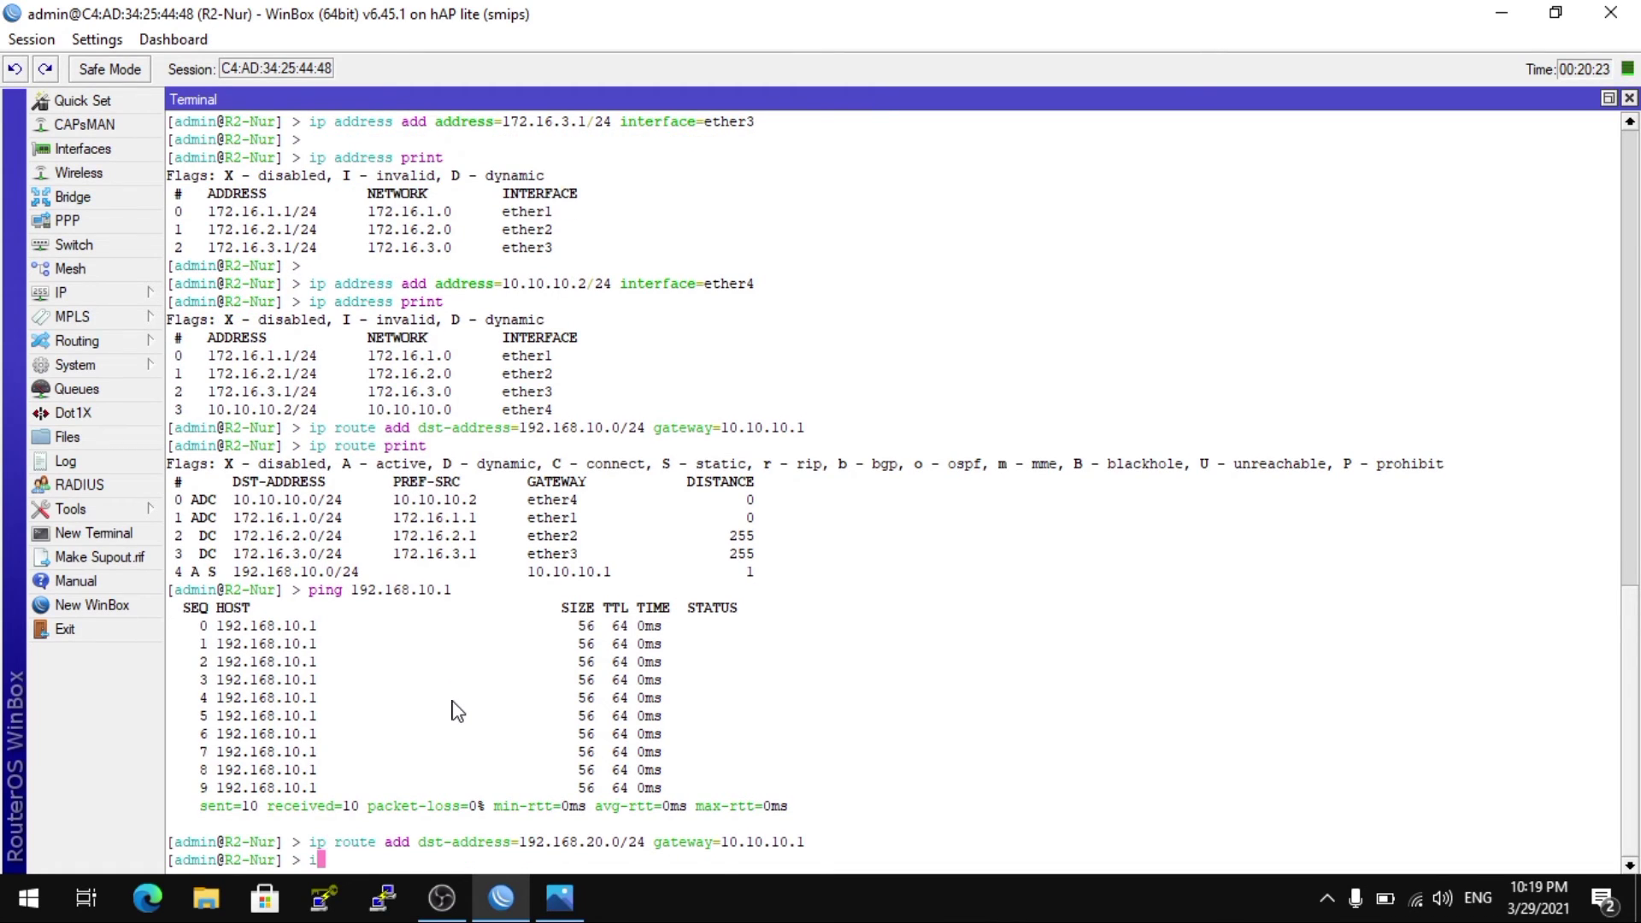
pyautogui.write('rint')
pyautogui.press('Return')
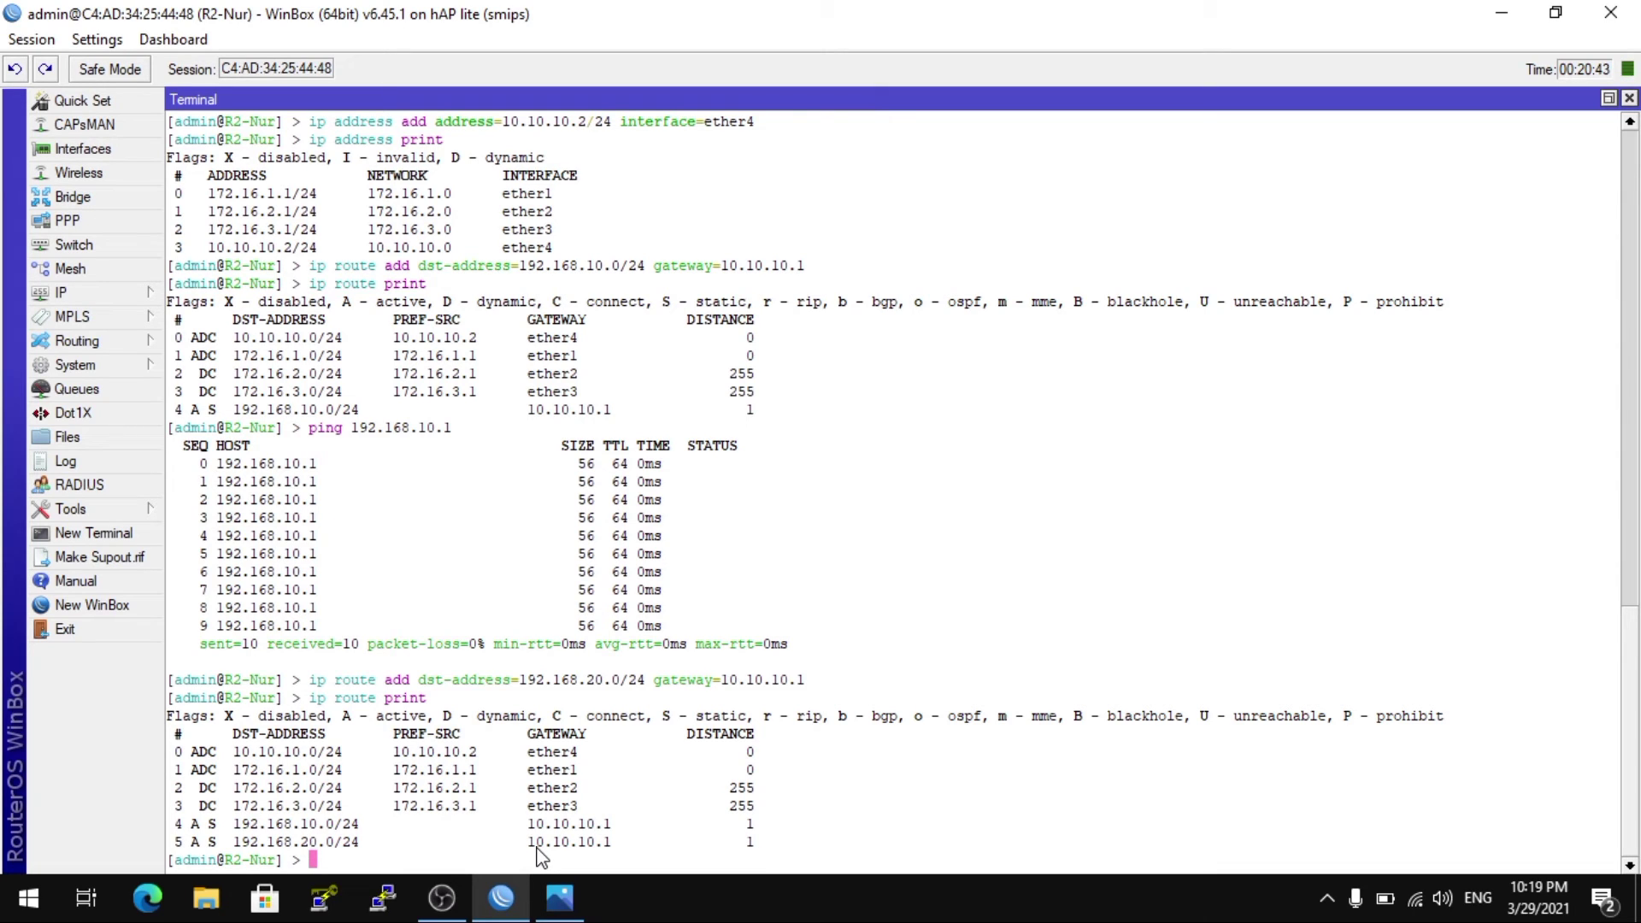
pyautogui.write('ping 192.168.20.1')
pyautogui.press('Return')
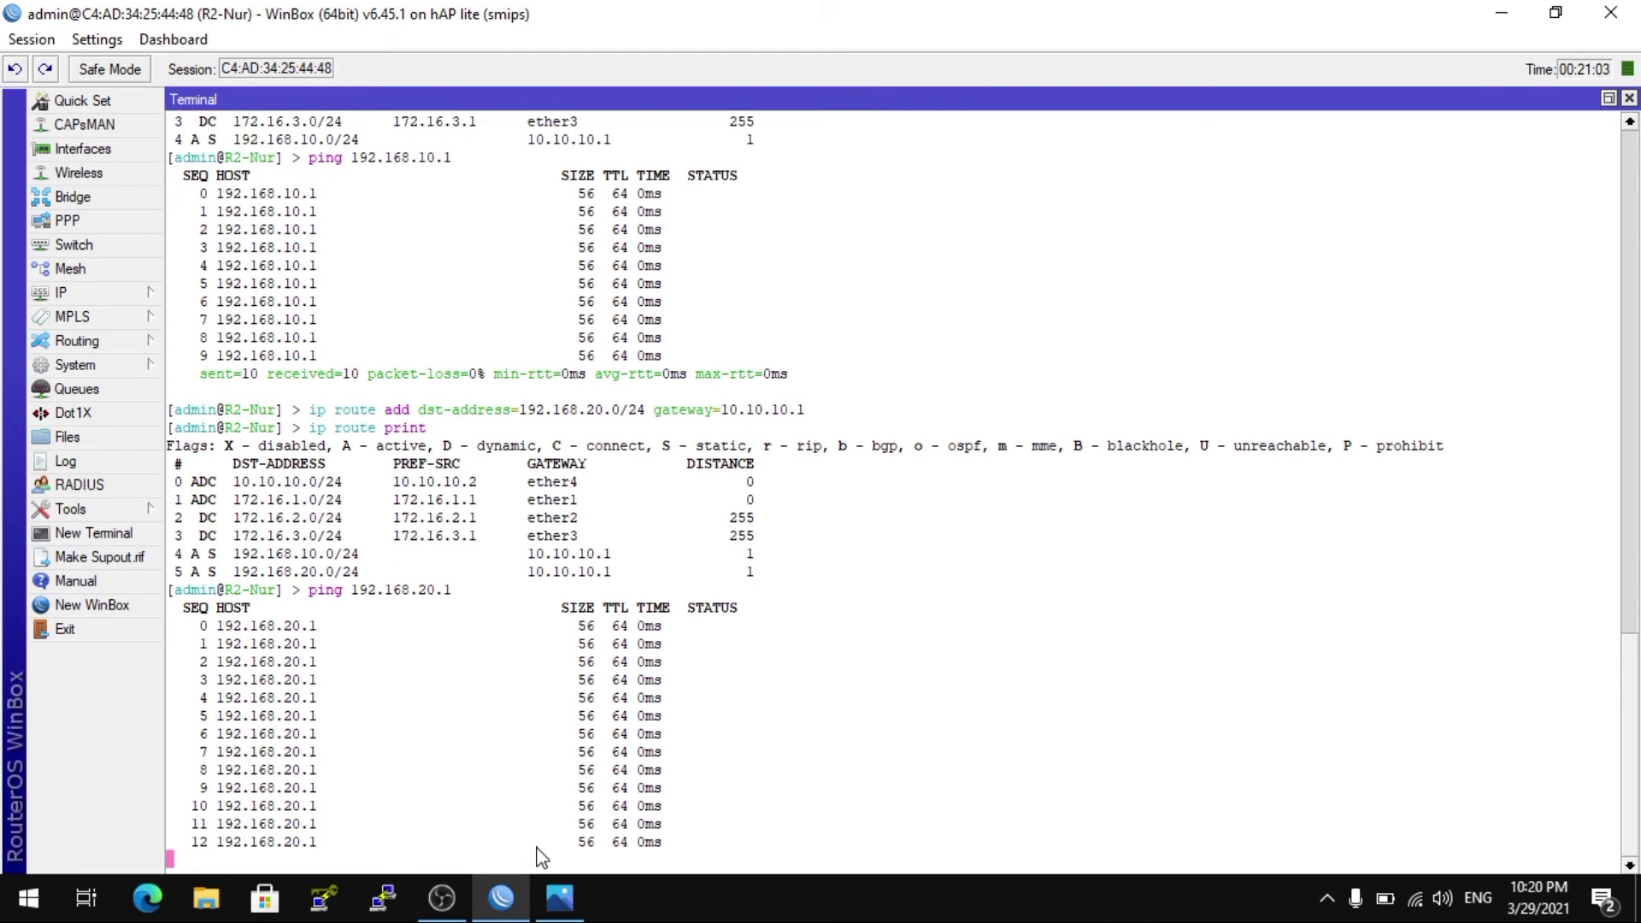
# Stop the running ping and add a static route to destination 192.168.30.0/24 through gateway 10.10.10.1.
pyautogui.hotkey('ctrl', 'c')
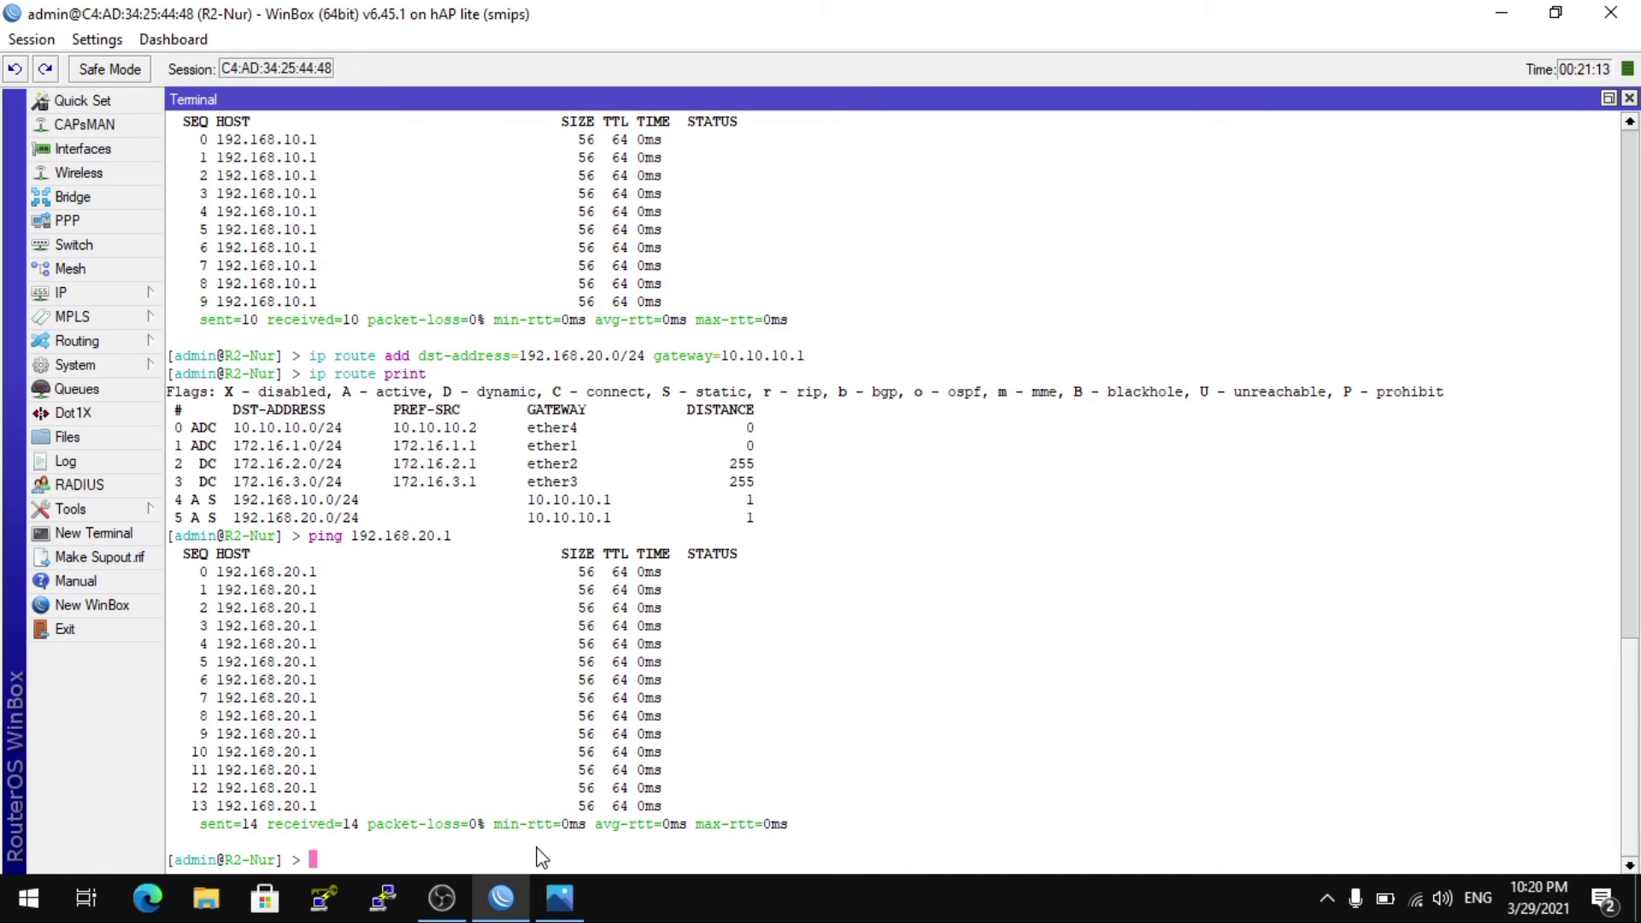
pyautogui.write('ip route add dst-address=')
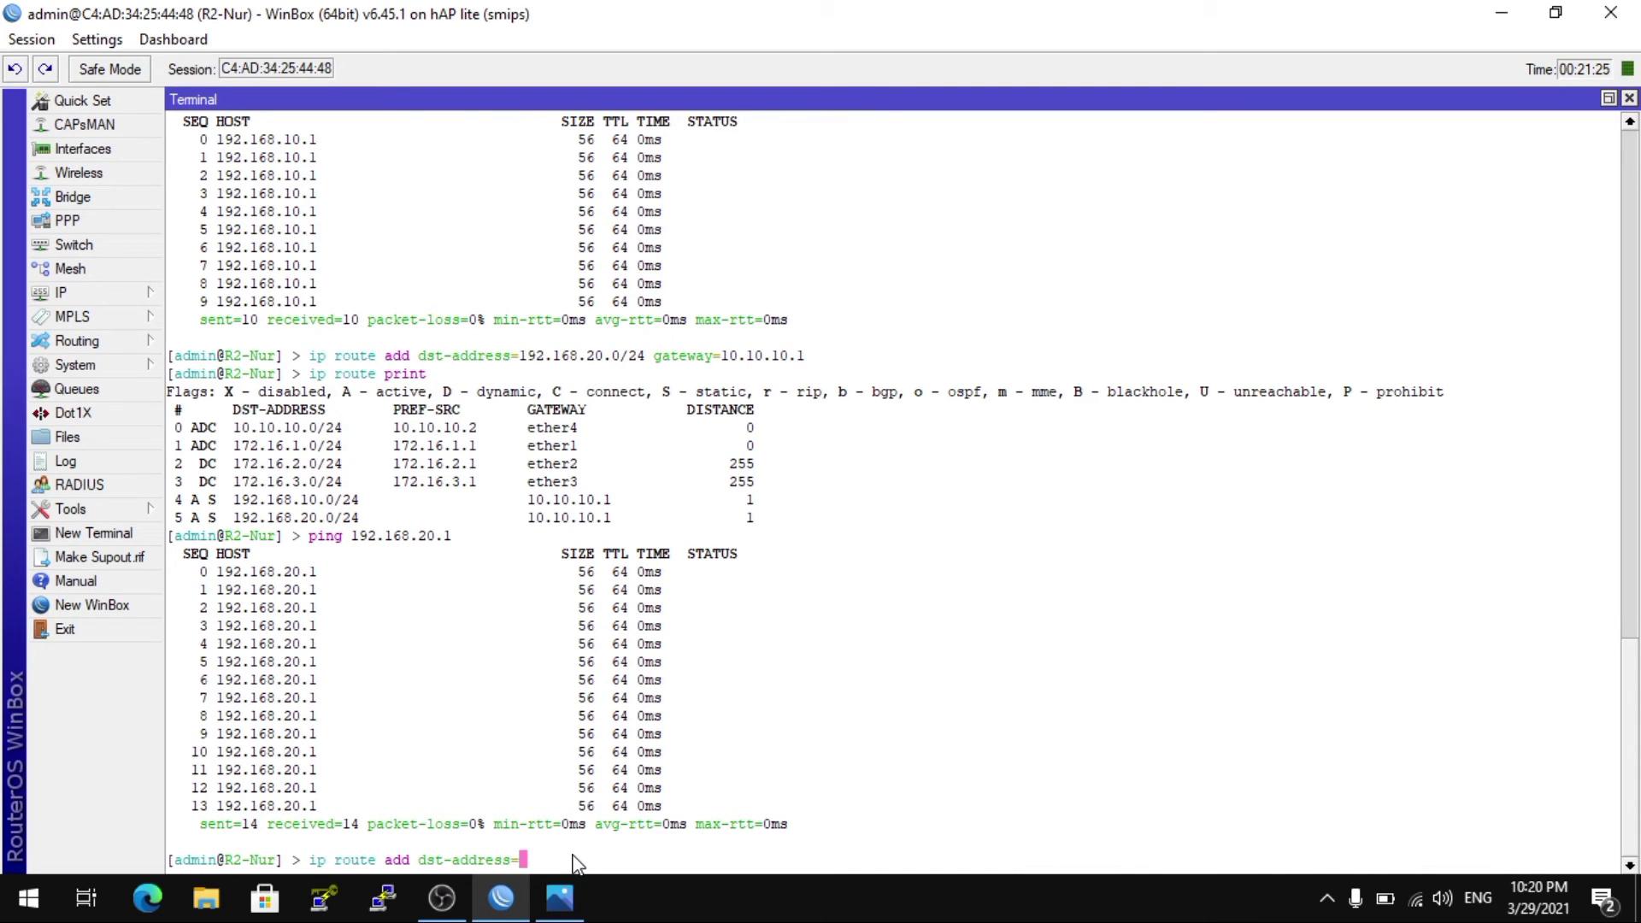
pyautogui.write('192.168.30.0/24 gateway=10.10.10.1')
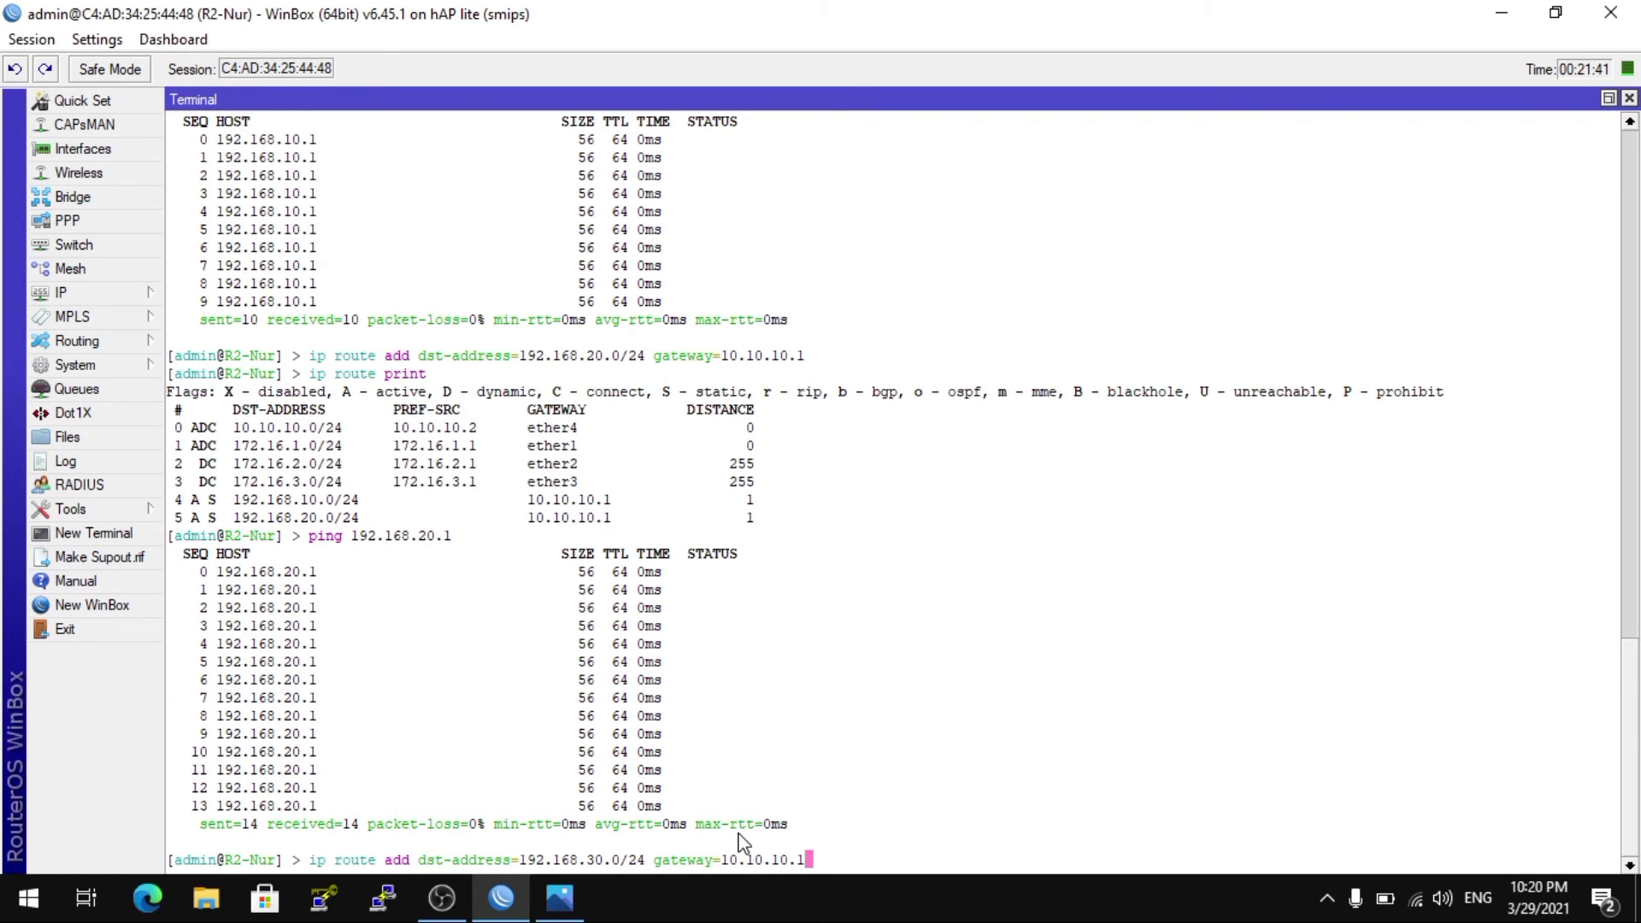
pyautogui.press('Return')
# Print the routing table and ping 192.168.30.1 to test the route to the third R1-Nur LAN.
pyautogui.write('ip route print')
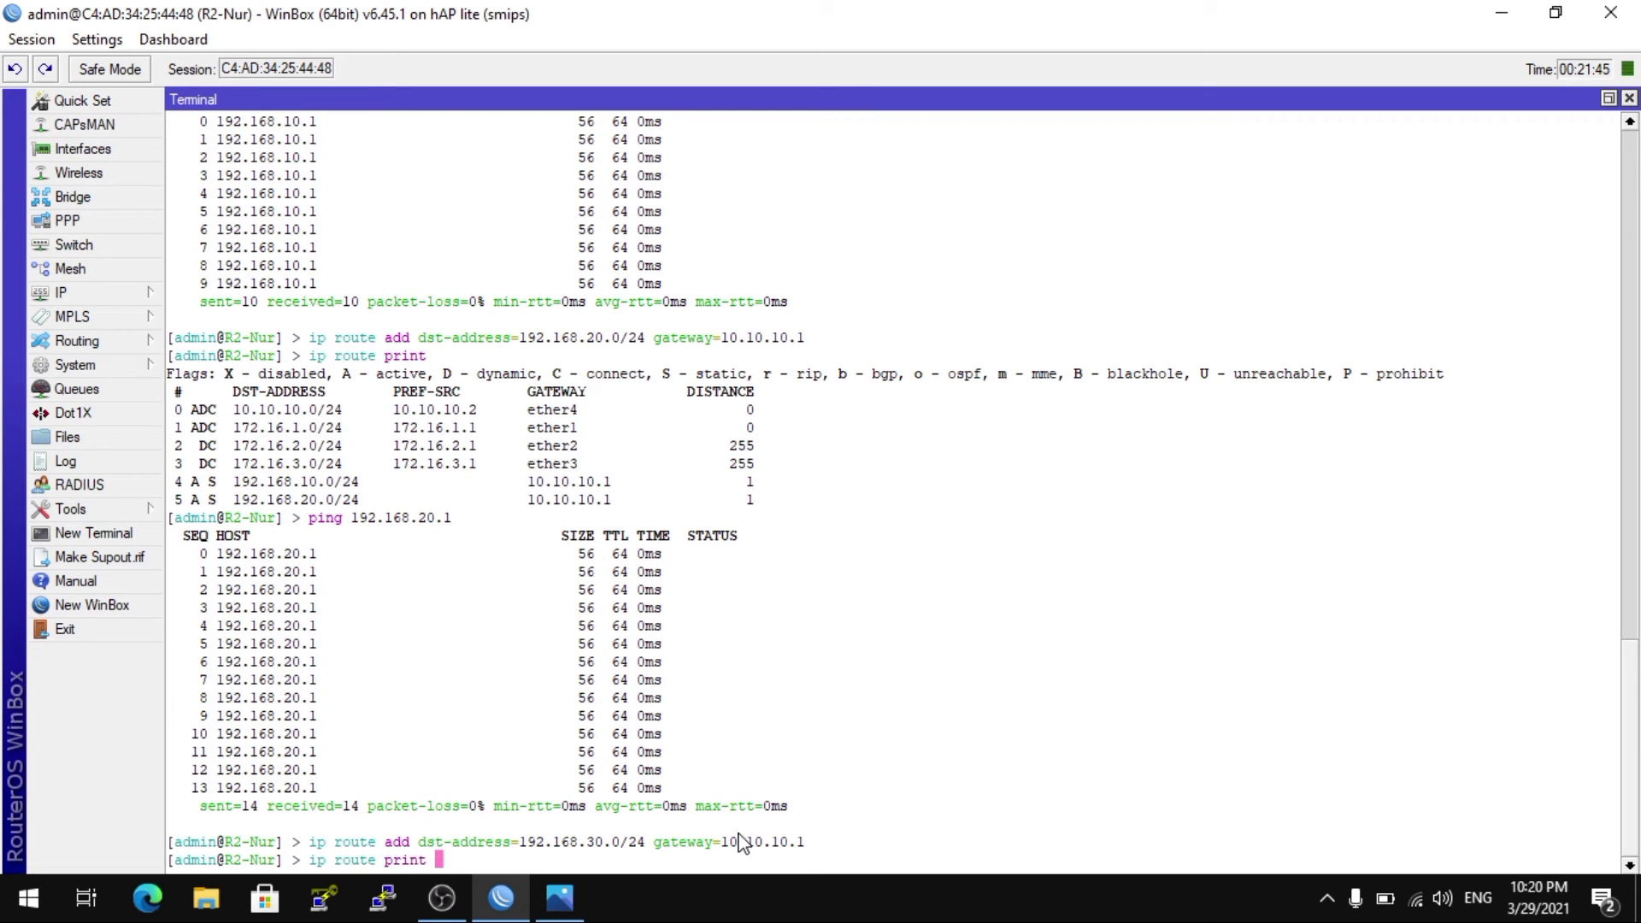
pyautogui.press('Return')
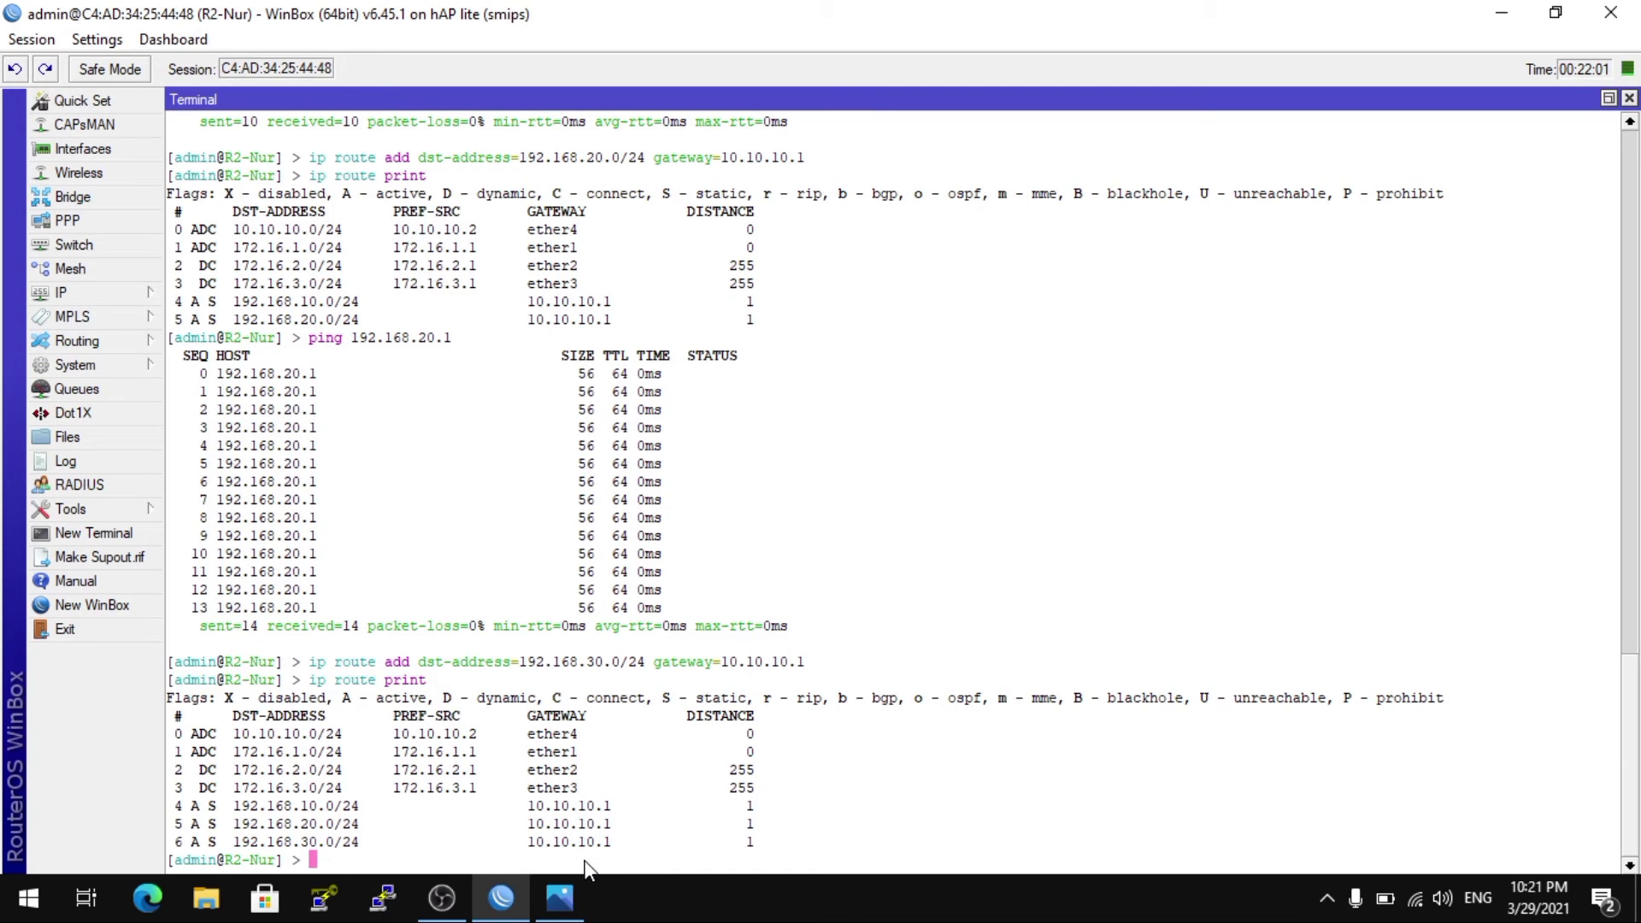
pyautogui.write('ping 192.168.30.1')
pyautogui.press('Return')
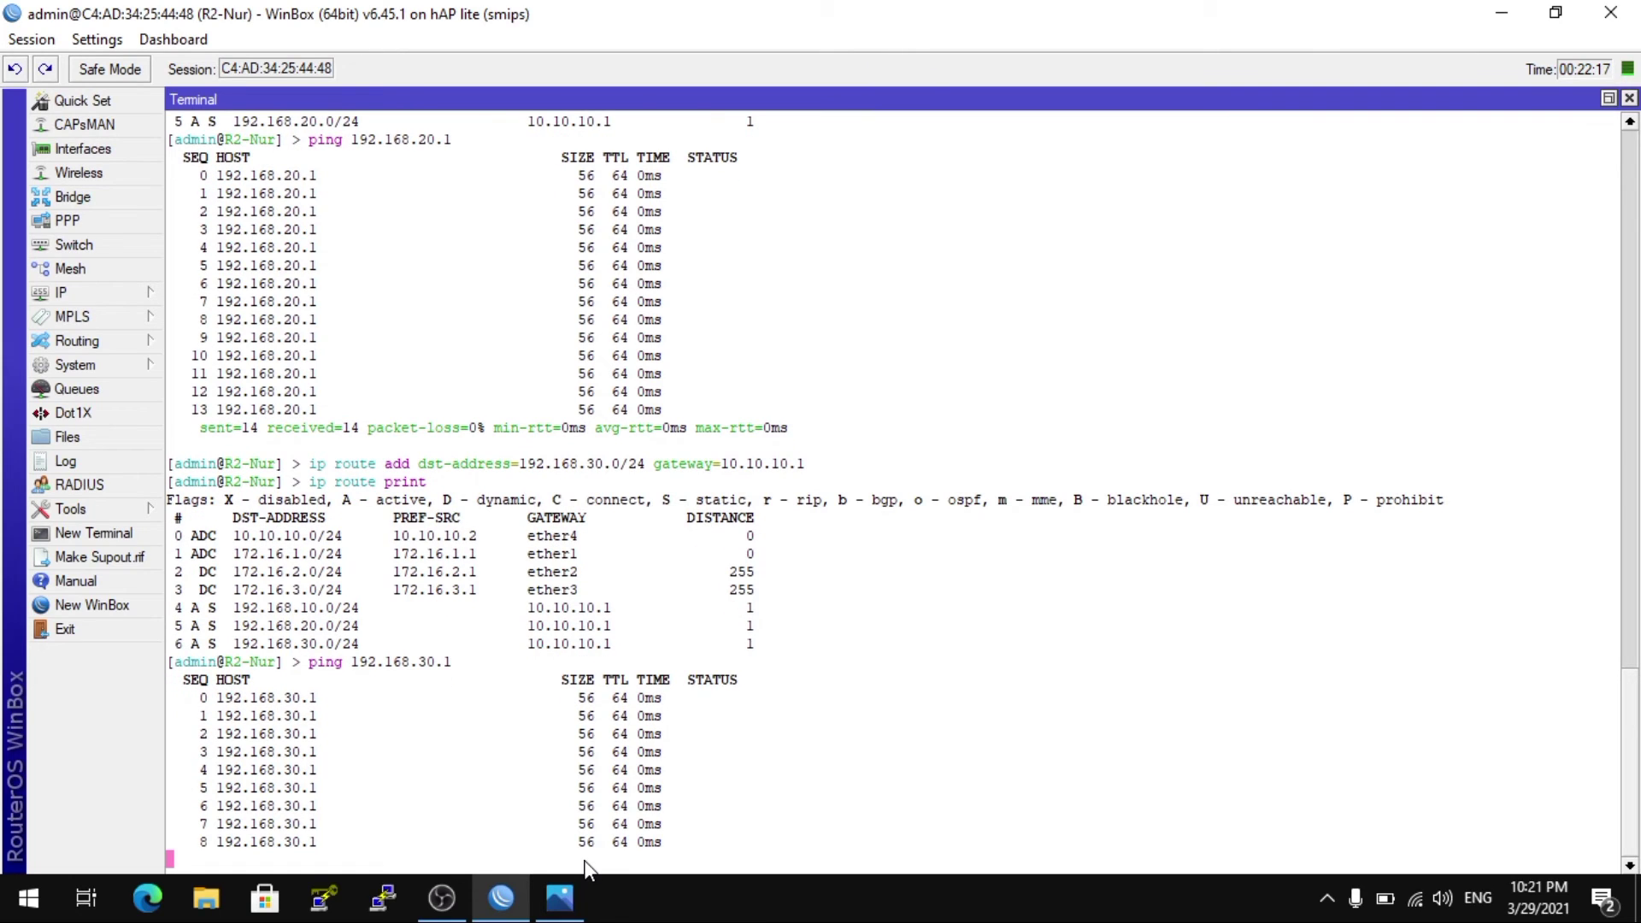
pyautogui.hotkey('ctrl', 'c')
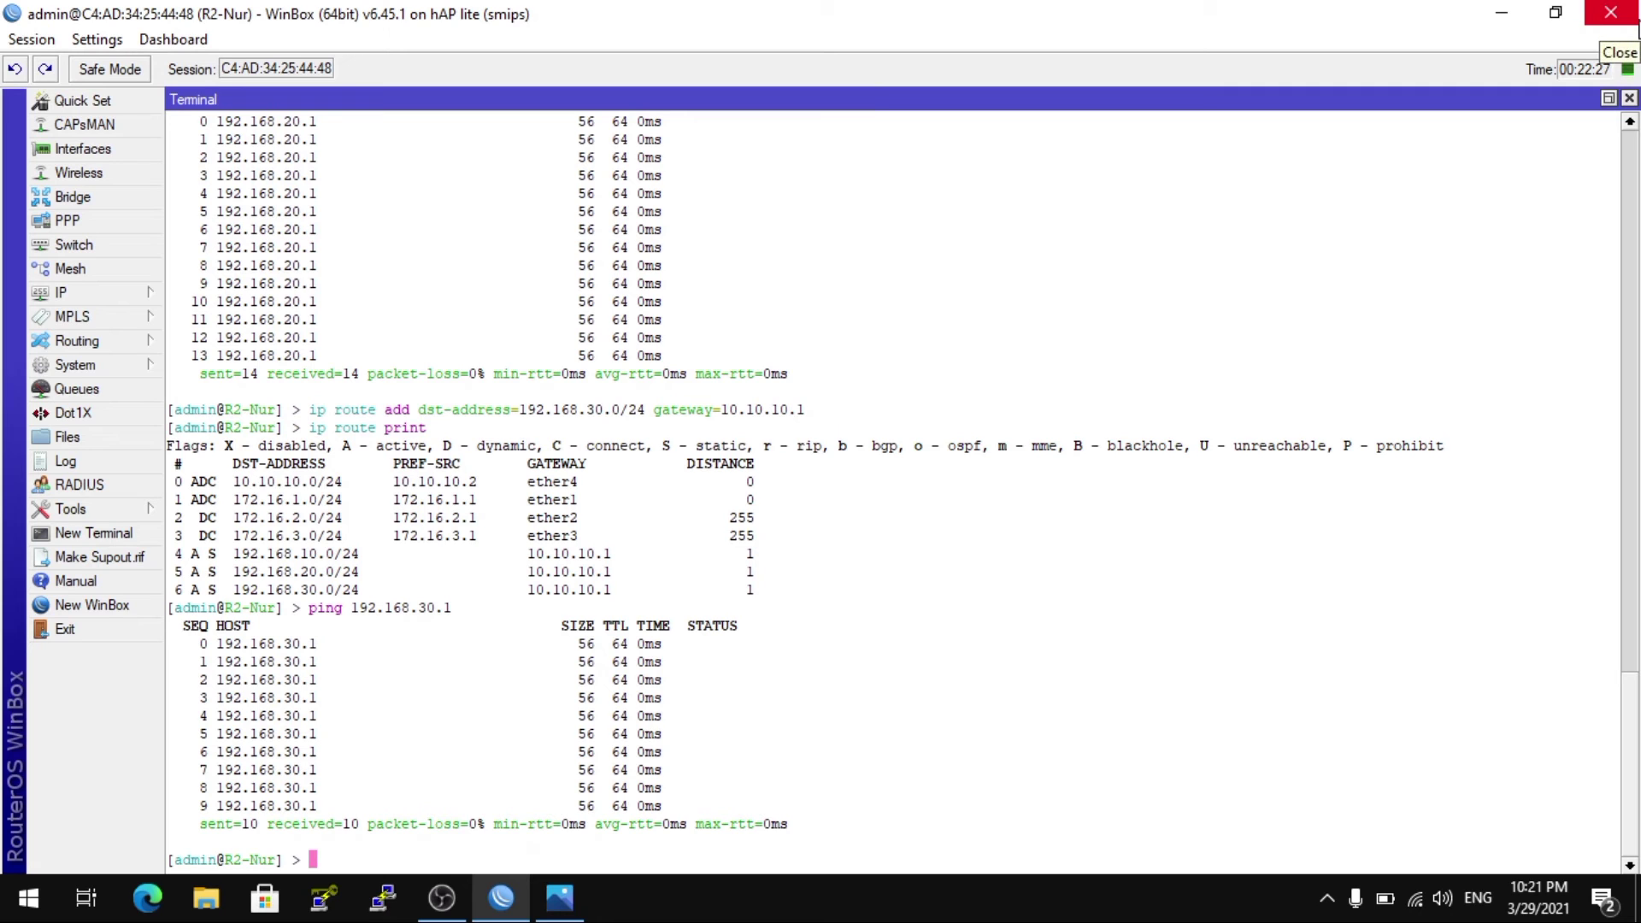
# Close the R2-Nur session and connect to neighbor R1-Nur by its MAC address.
pyautogui.click(1611, 14)
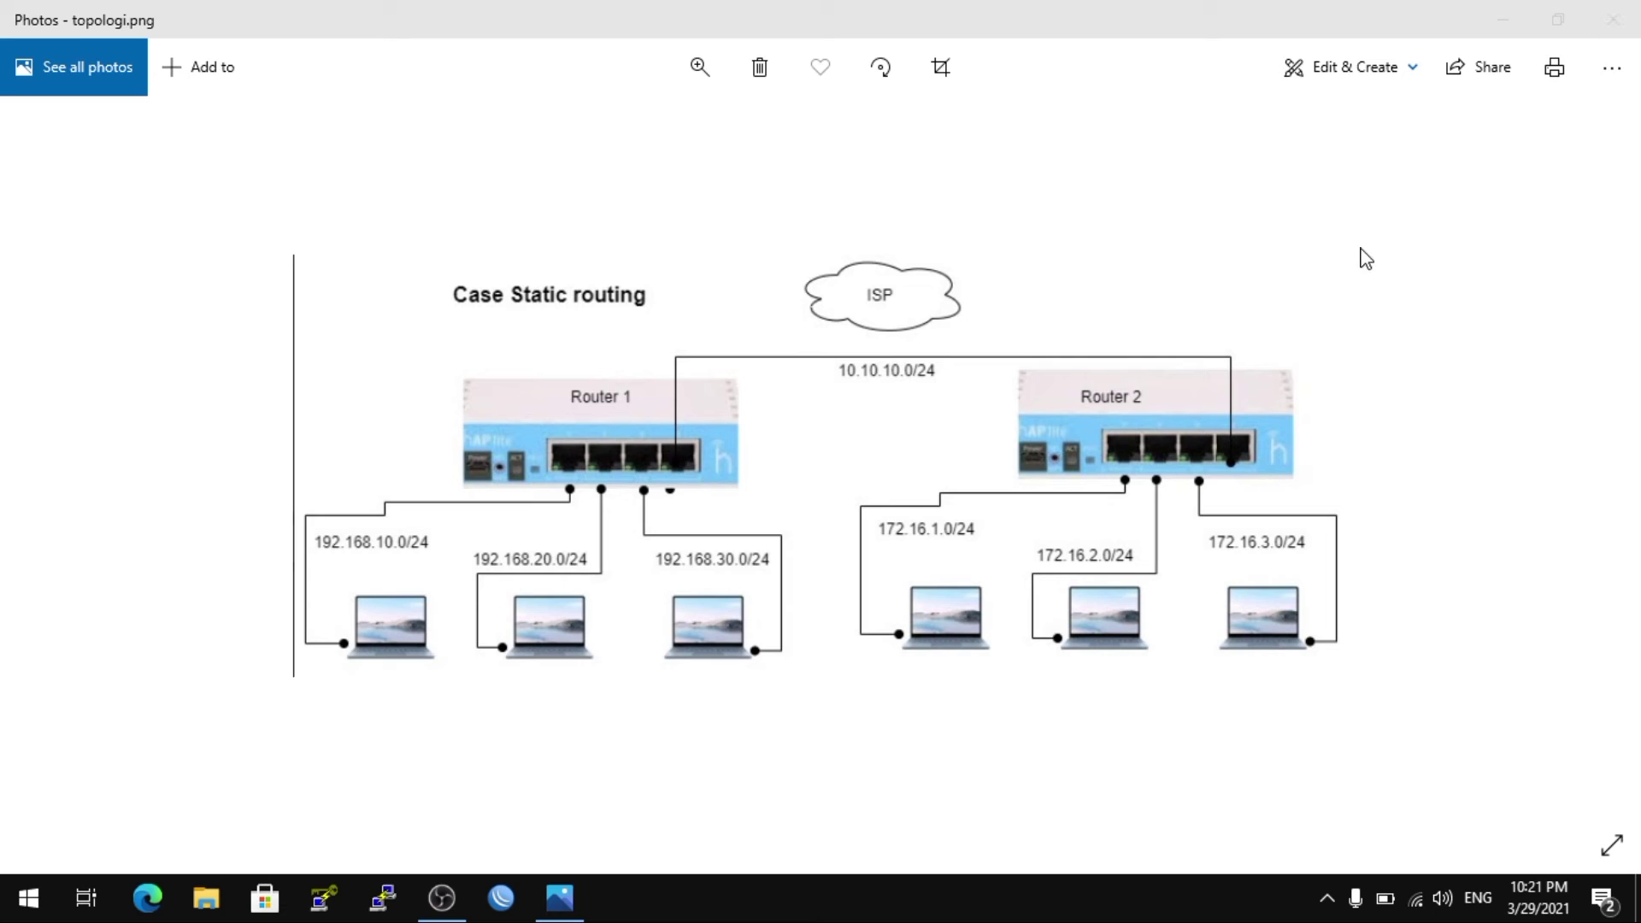
pyautogui.click(503, 899)
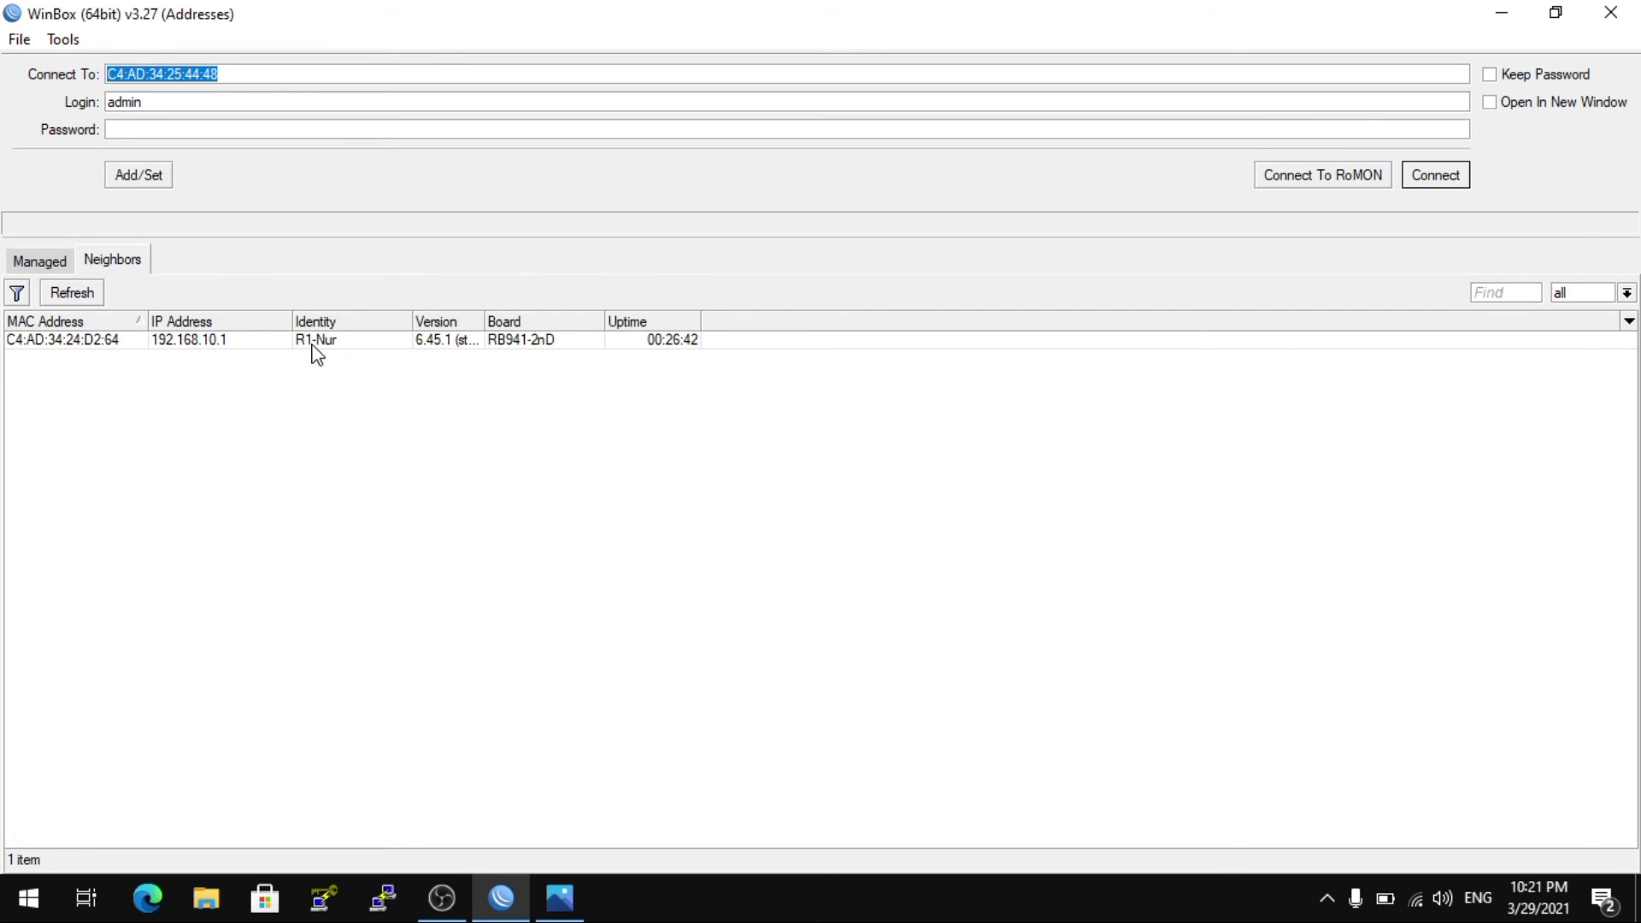
pyautogui.click(221, 342)
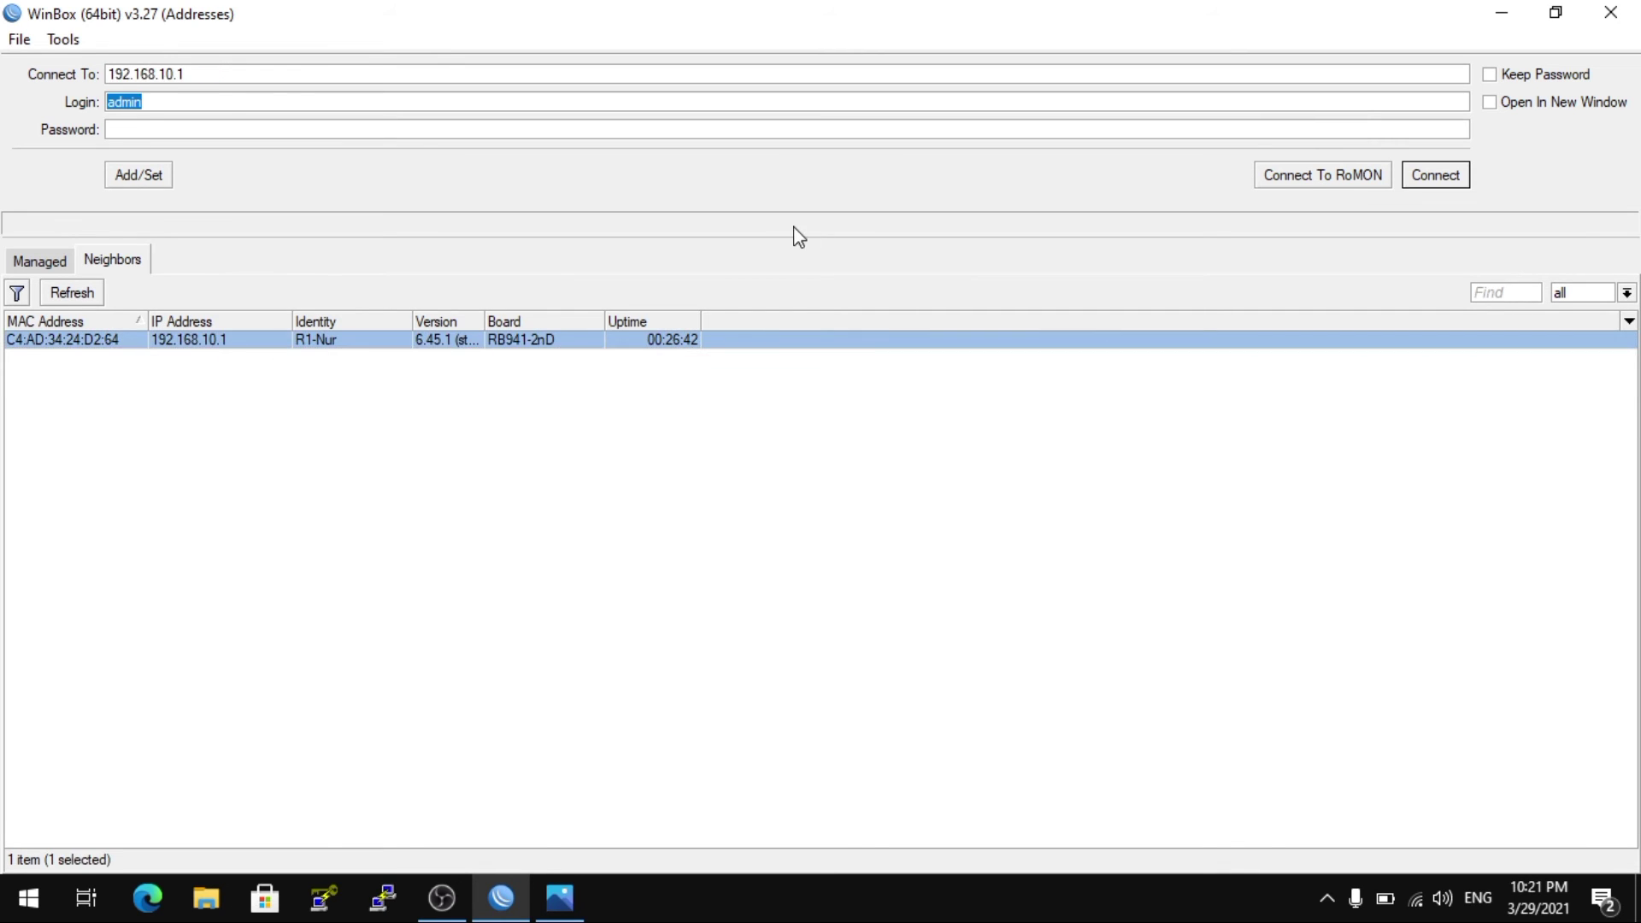
pyautogui.click(111, 342)
pyautogui.click(1440, 183)
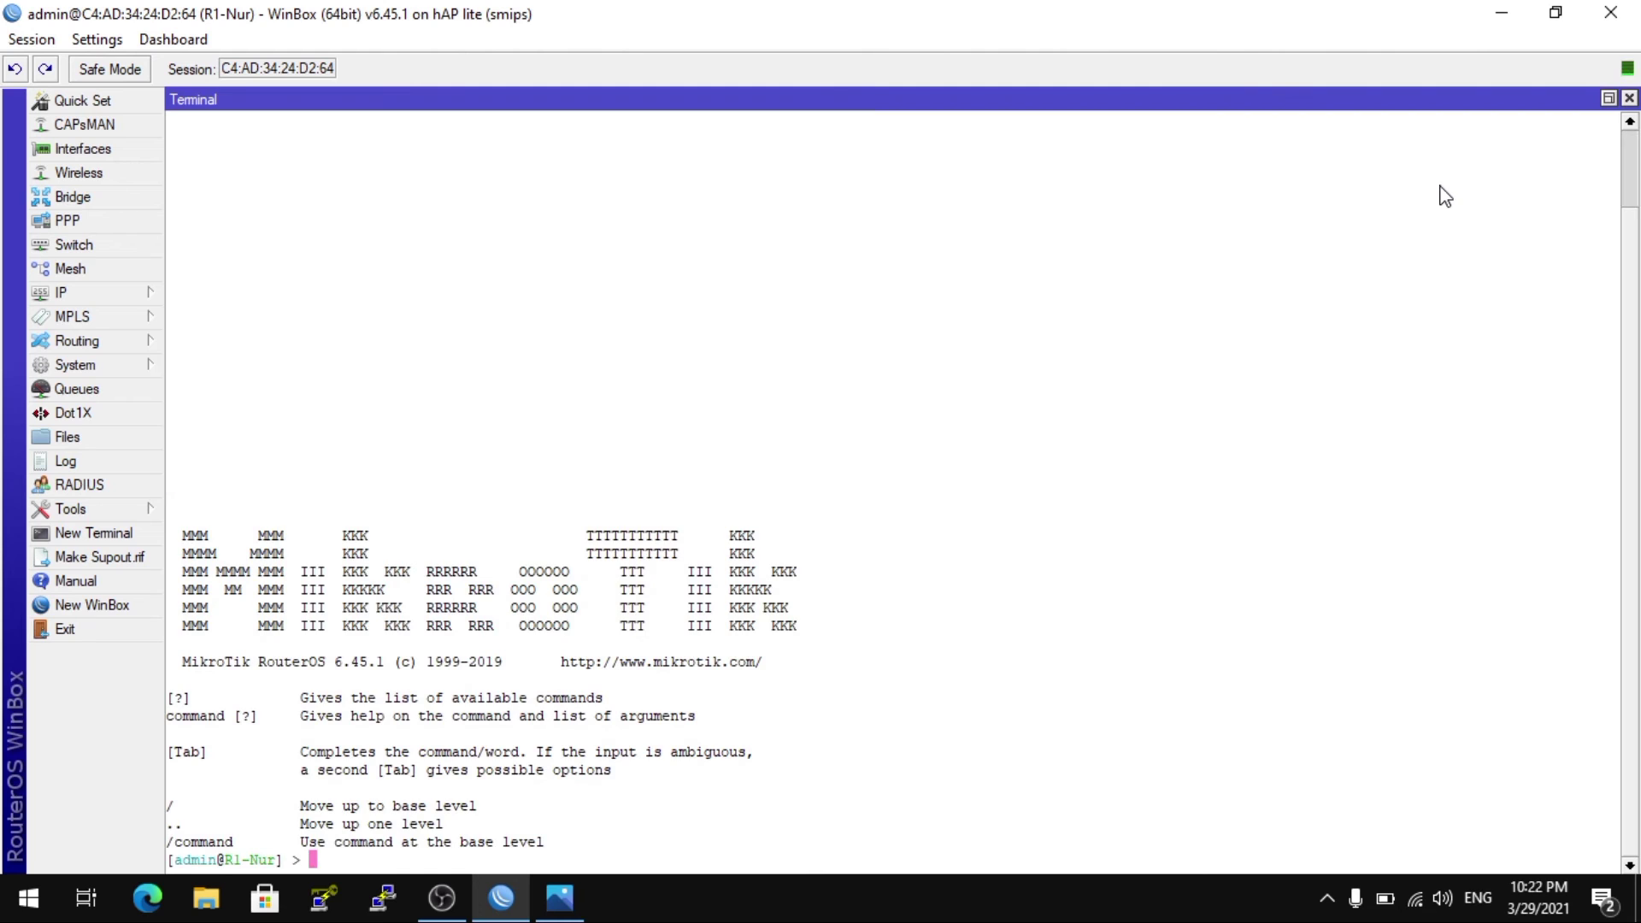
# Print the interface list of R1-Nur in the terminal.
pyautogui.write('int')
pyautogui.press('Tab')
pyautogui.write('print')
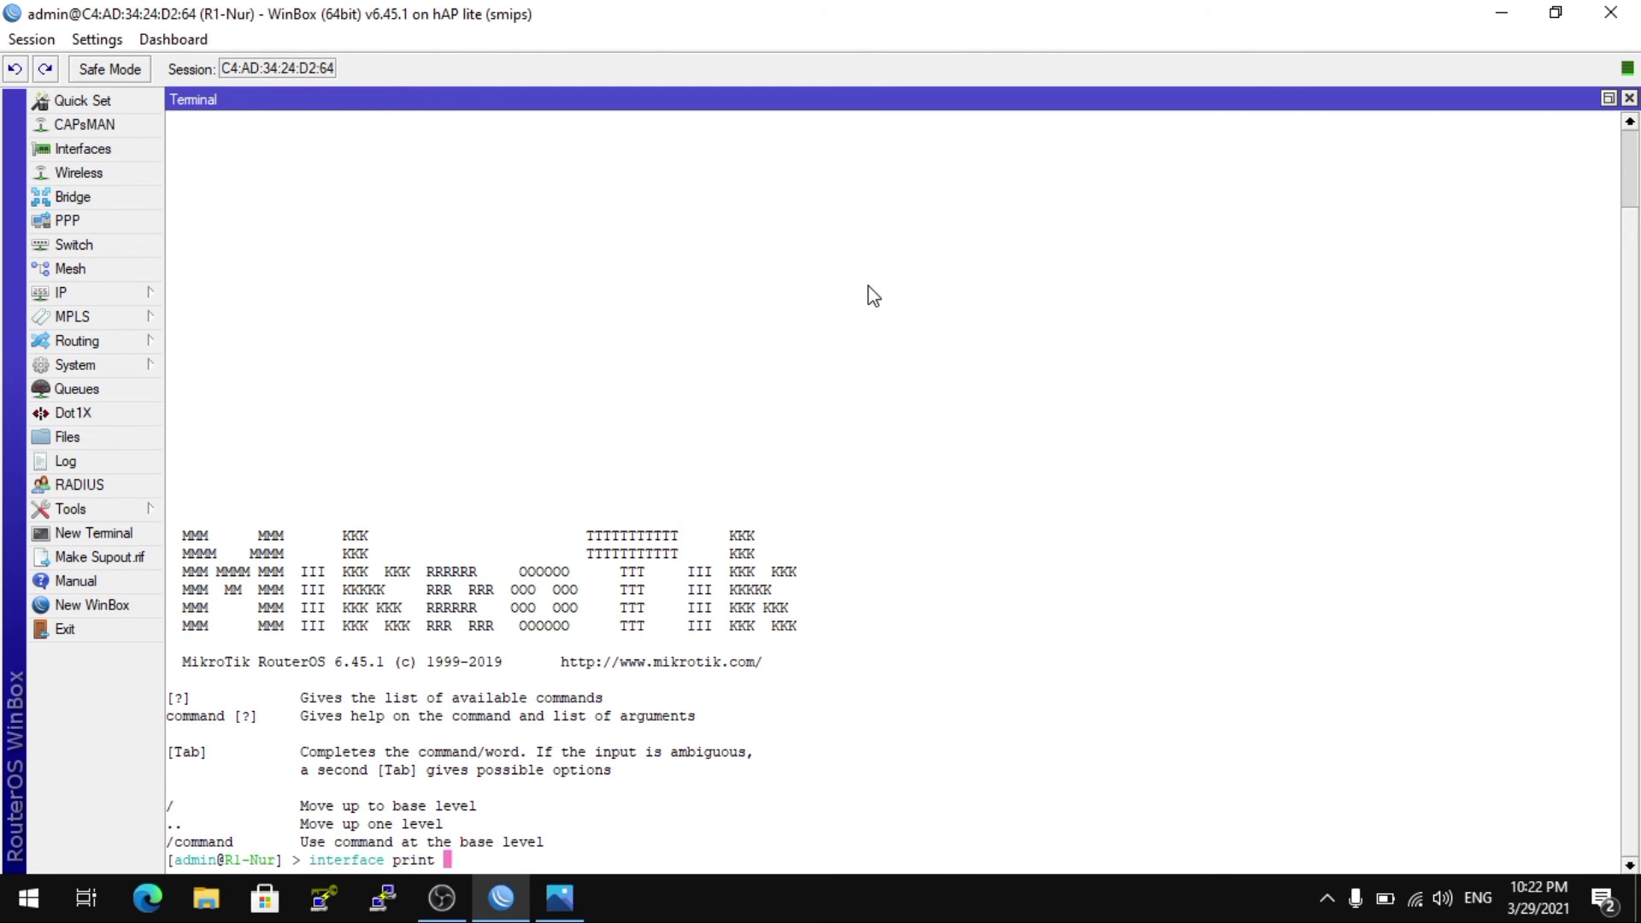
pyautogui.press('Return')
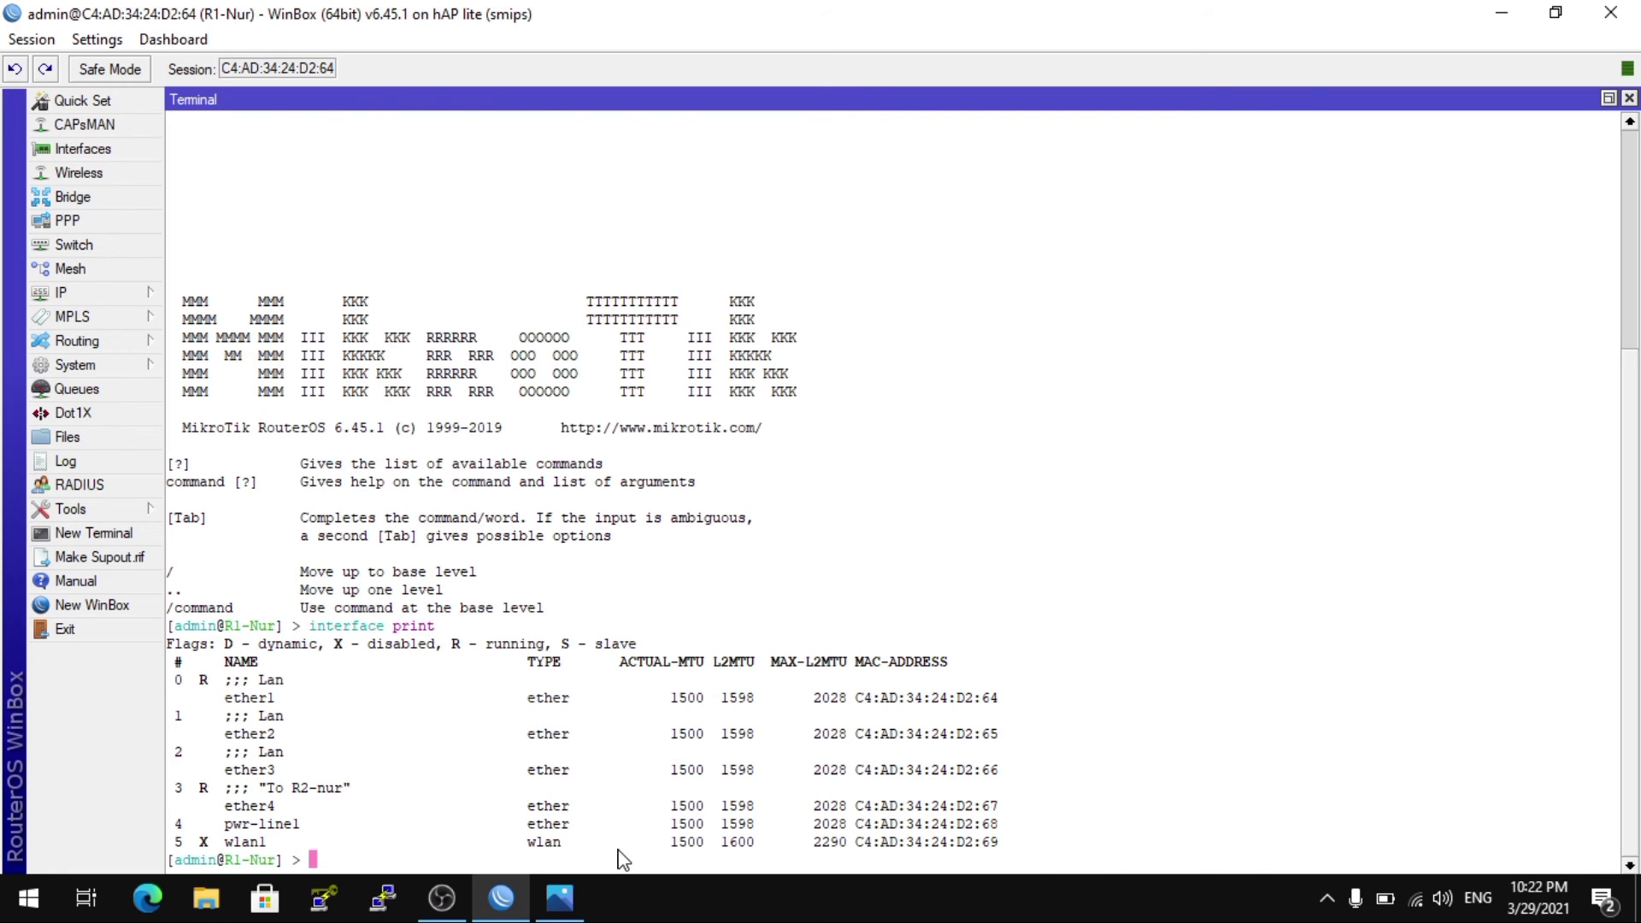
# Add a static route on R1-Nur to destination 172.16.1.0/24 through gateway 10.10.10.2.
pyautogui.write('ip route add ds')
pyautogui.press('Tab')
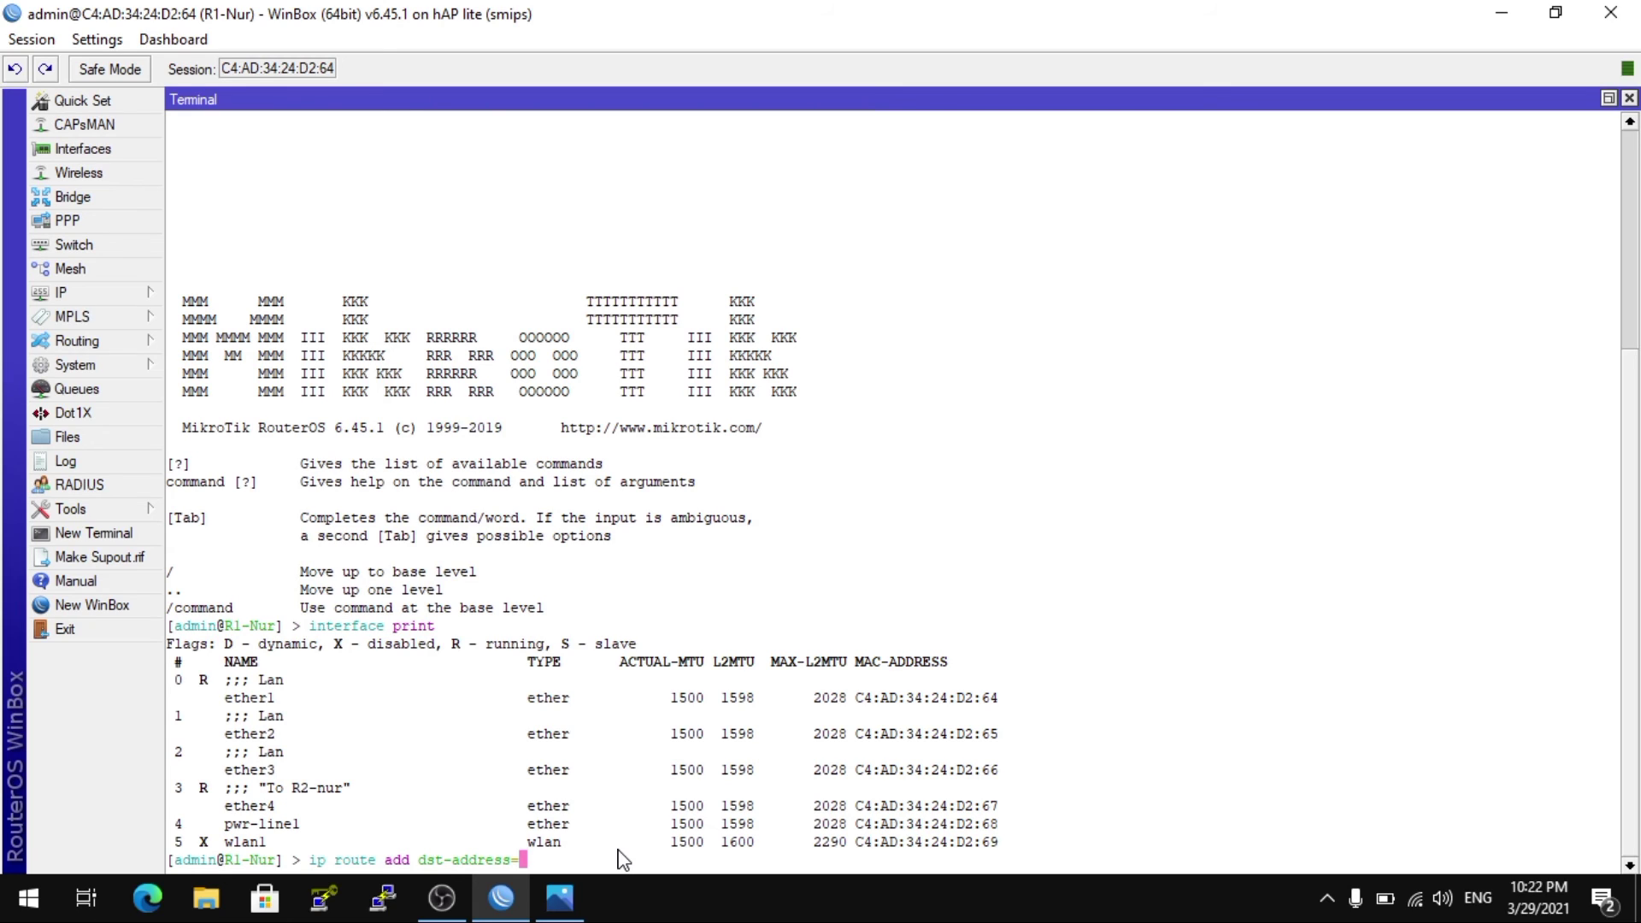
pyautogui.write('172.16.1.1/24 gateway=')
pyautogui.press('Left')
pyautogui.press('Left')
pyautogui.press('Left')
pyautogui.press('Left')
pyautogui.press('Left')
pyautogui.press('Left')
pyautogui.press('Left')
pyautogui.press('Left')
pyautogui.press('Left')
pyautogui.press('Left')
pyautogui.press('Left')
pyautogui.press('Left')
pyautogui.press('BackSpace')
pyautogui.write('0')
pyautogui.press('Right')
pyautogui.press('Right')
pyautogui.press('Right')
pyautogui.press('Right')
pyautogui.press('Right')
pyautogui.press('Right')
pyautogui.press('Right')
pyautogui.press('Right')
pyautogui.press('Right')
pyautogui.press('Right')
pyautogui.press('Right')
pyautogui.press('Right')
pyautogui.write('10.')
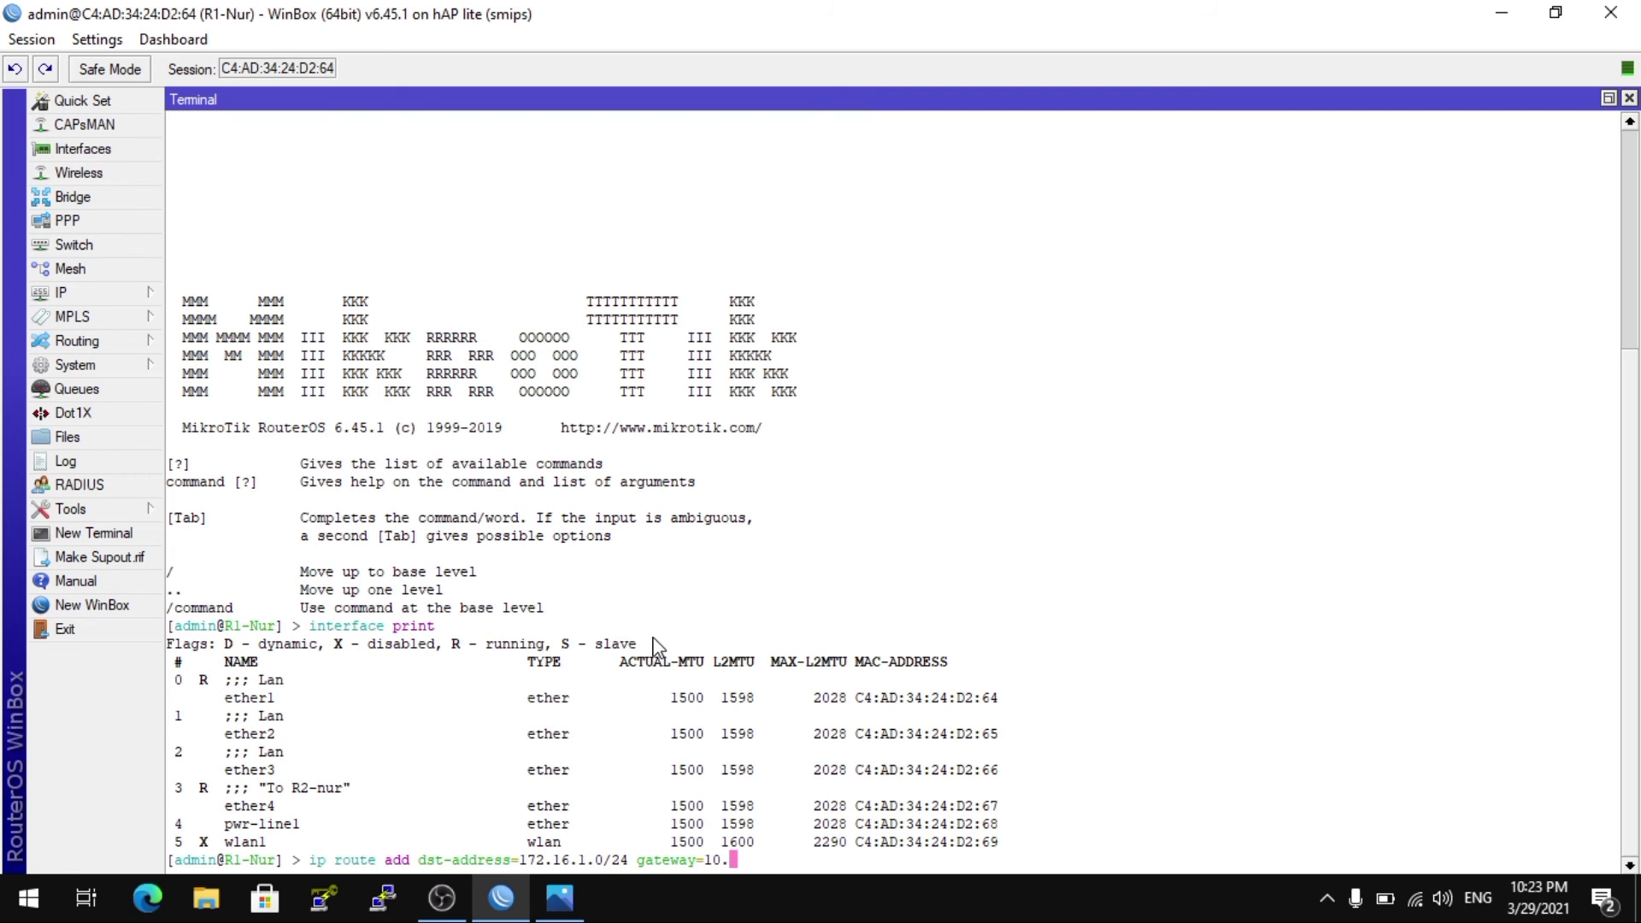
pyautogui.write('10.10.2')
pyautogui.press('Return')
# Print the routing table and ping 172.16.1.1 to test the route to the first R2-Nur LAN.
pyautogui.write('ip route ')
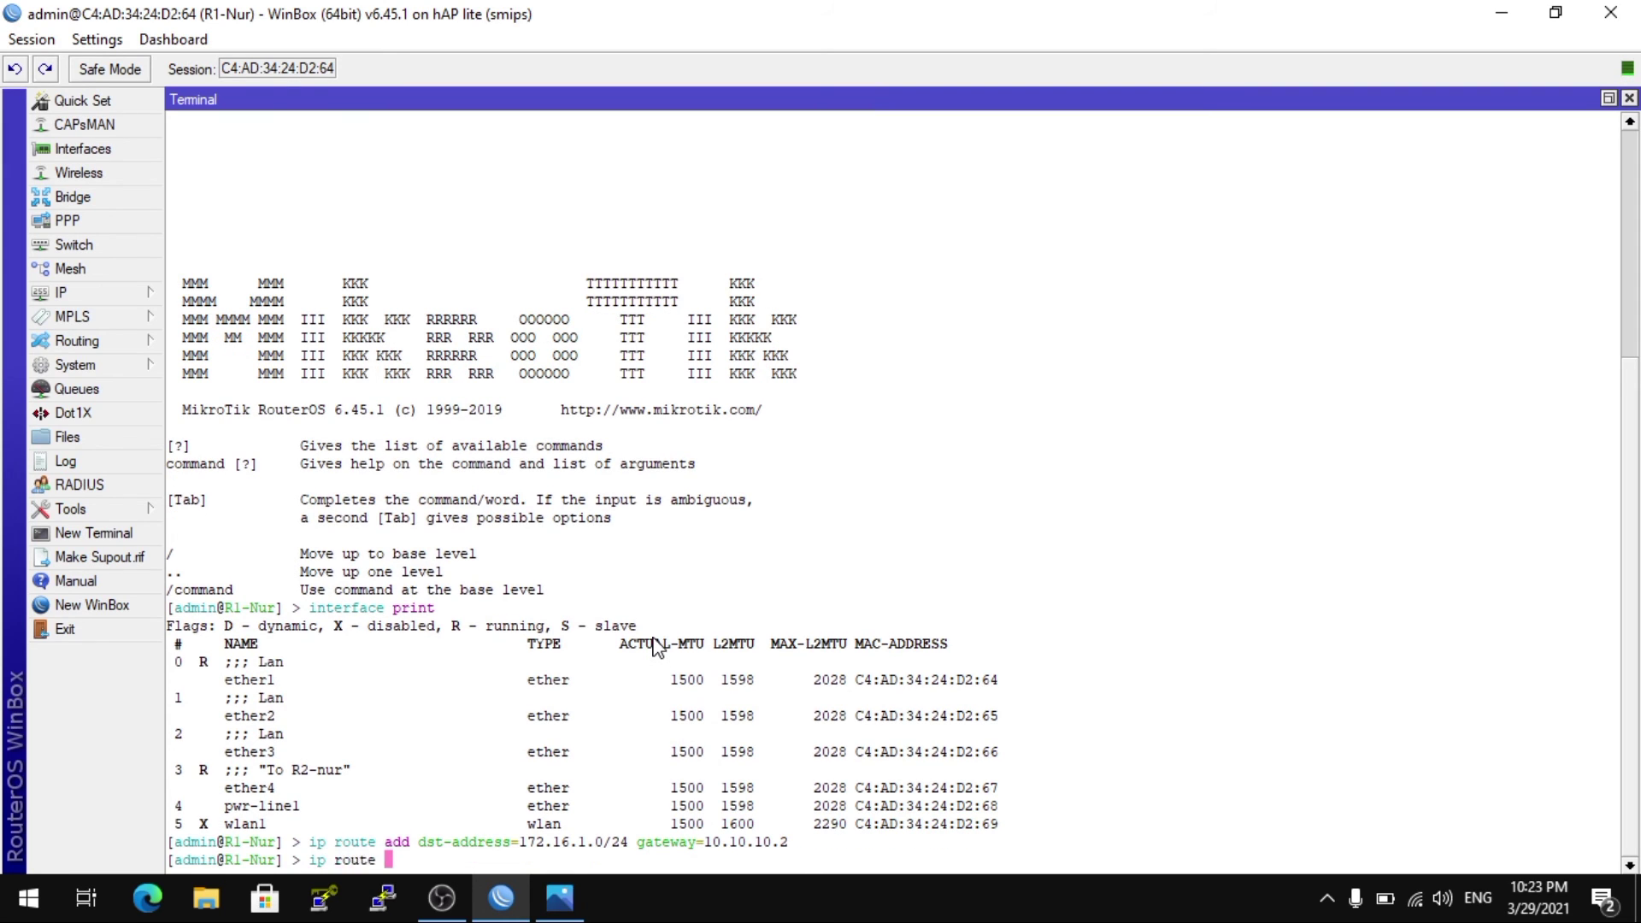
pyautogui.write('print')
pyautogui.press('Return')
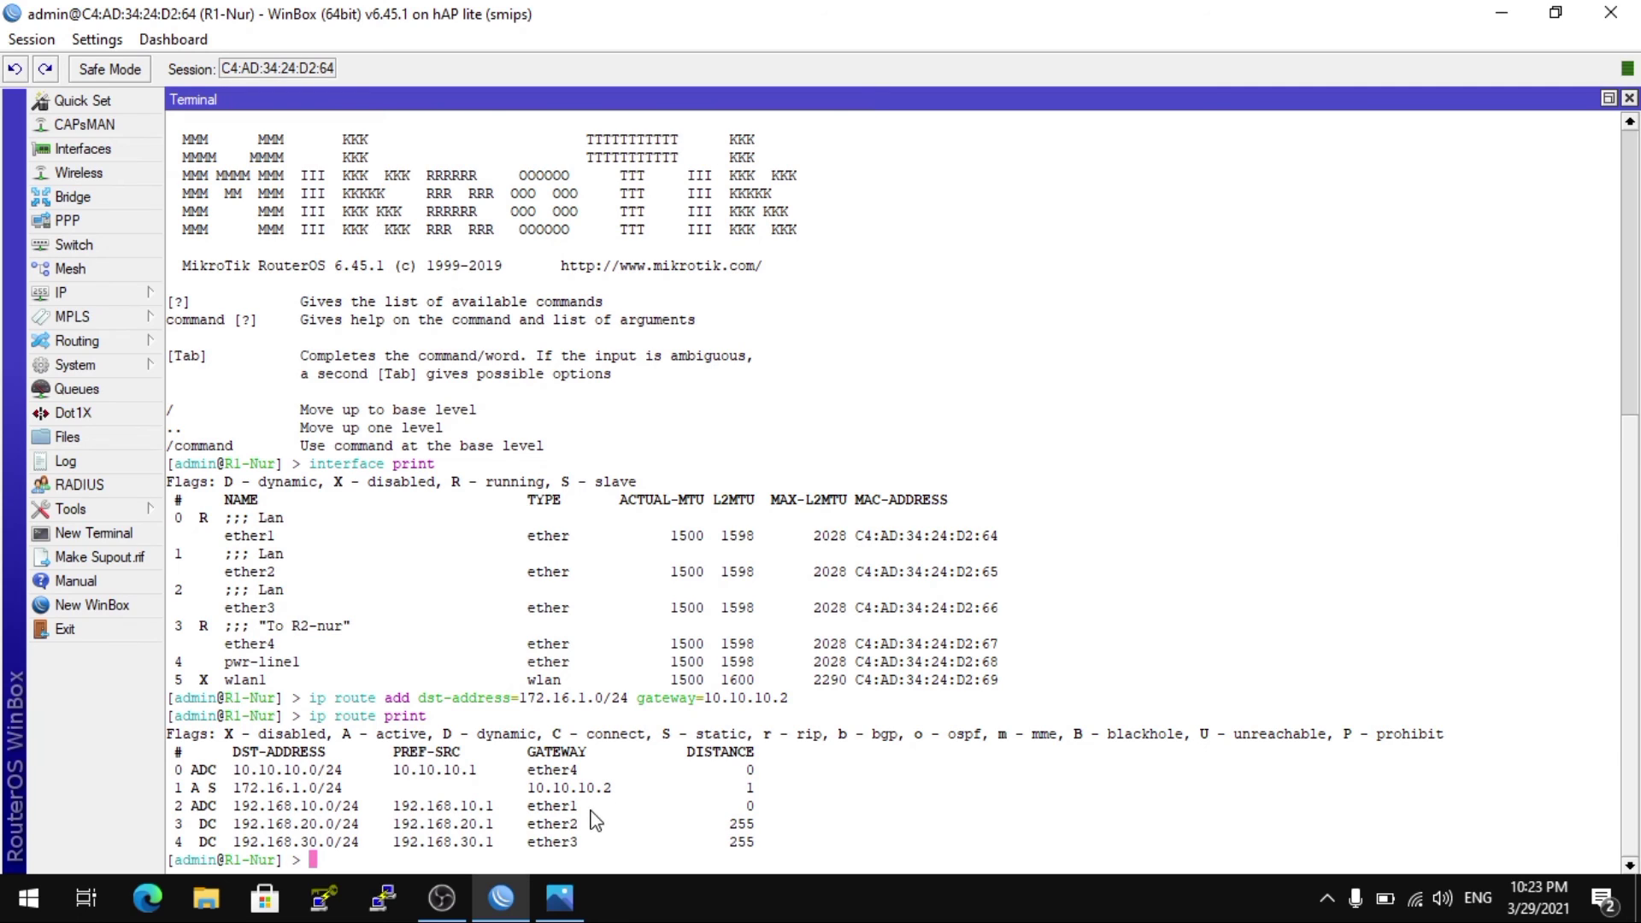
pyautogui.write('ping 19')
pyautogui.press('BackSpace')
pyautogui.write('72.16.1.1')
pyautogui.press('Return')
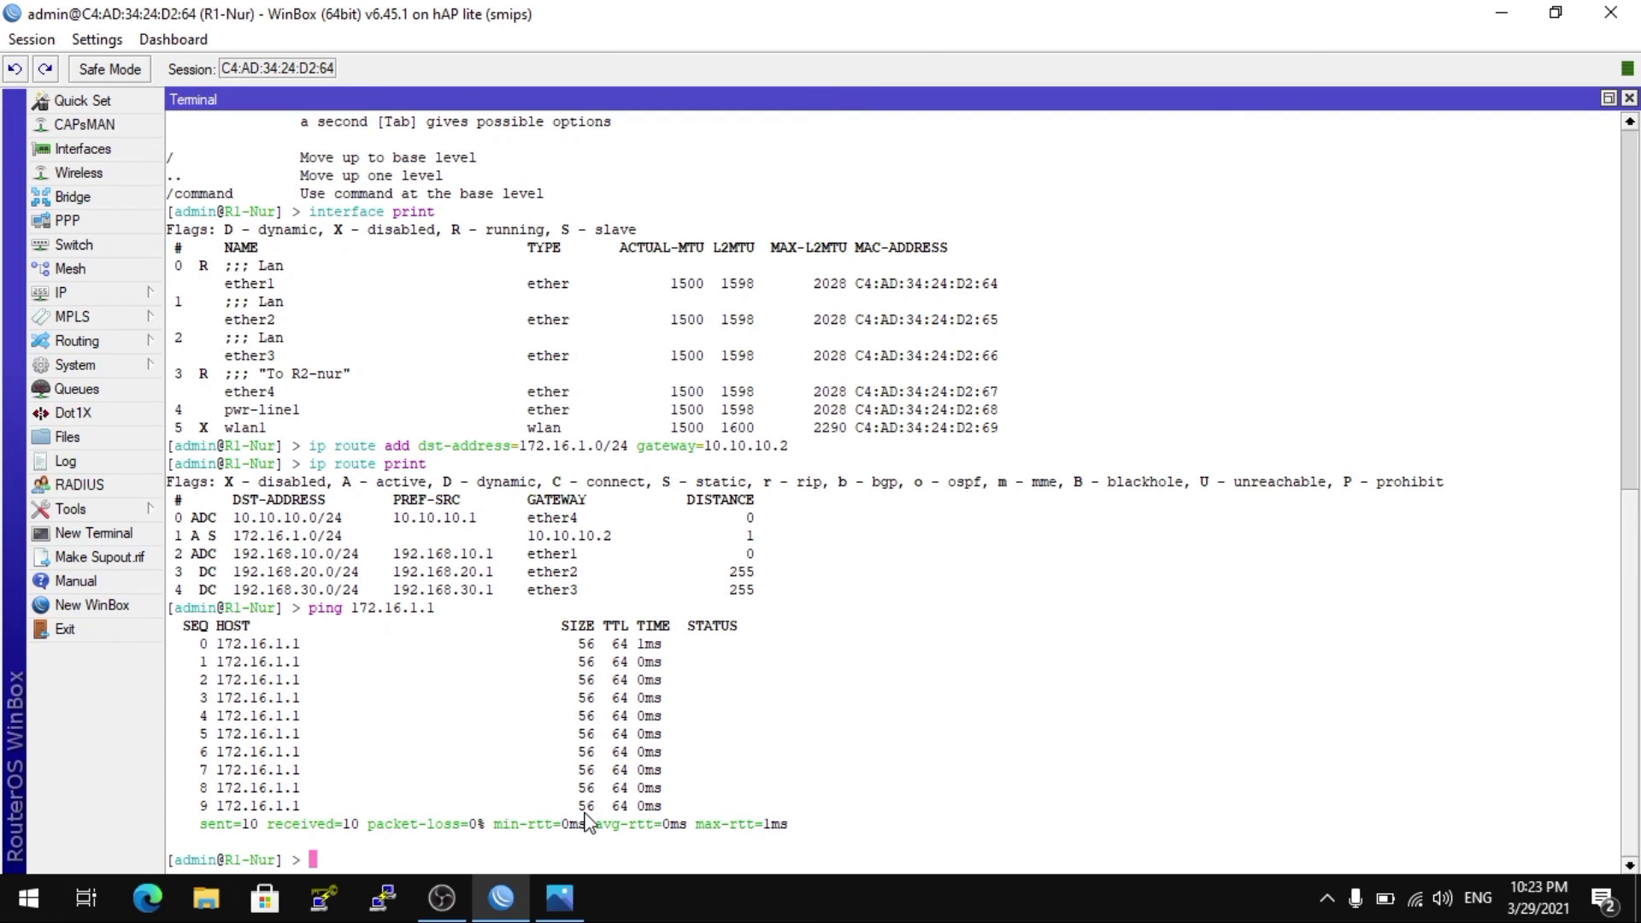
# Add a static route on R1-Nur to destination 172.16.2.0/24 through gateway 10.10.10.2.
pyautogui.write('ip route add dst-address=')
pyautogui.press('Tab')
pyautogui.write('172.168')
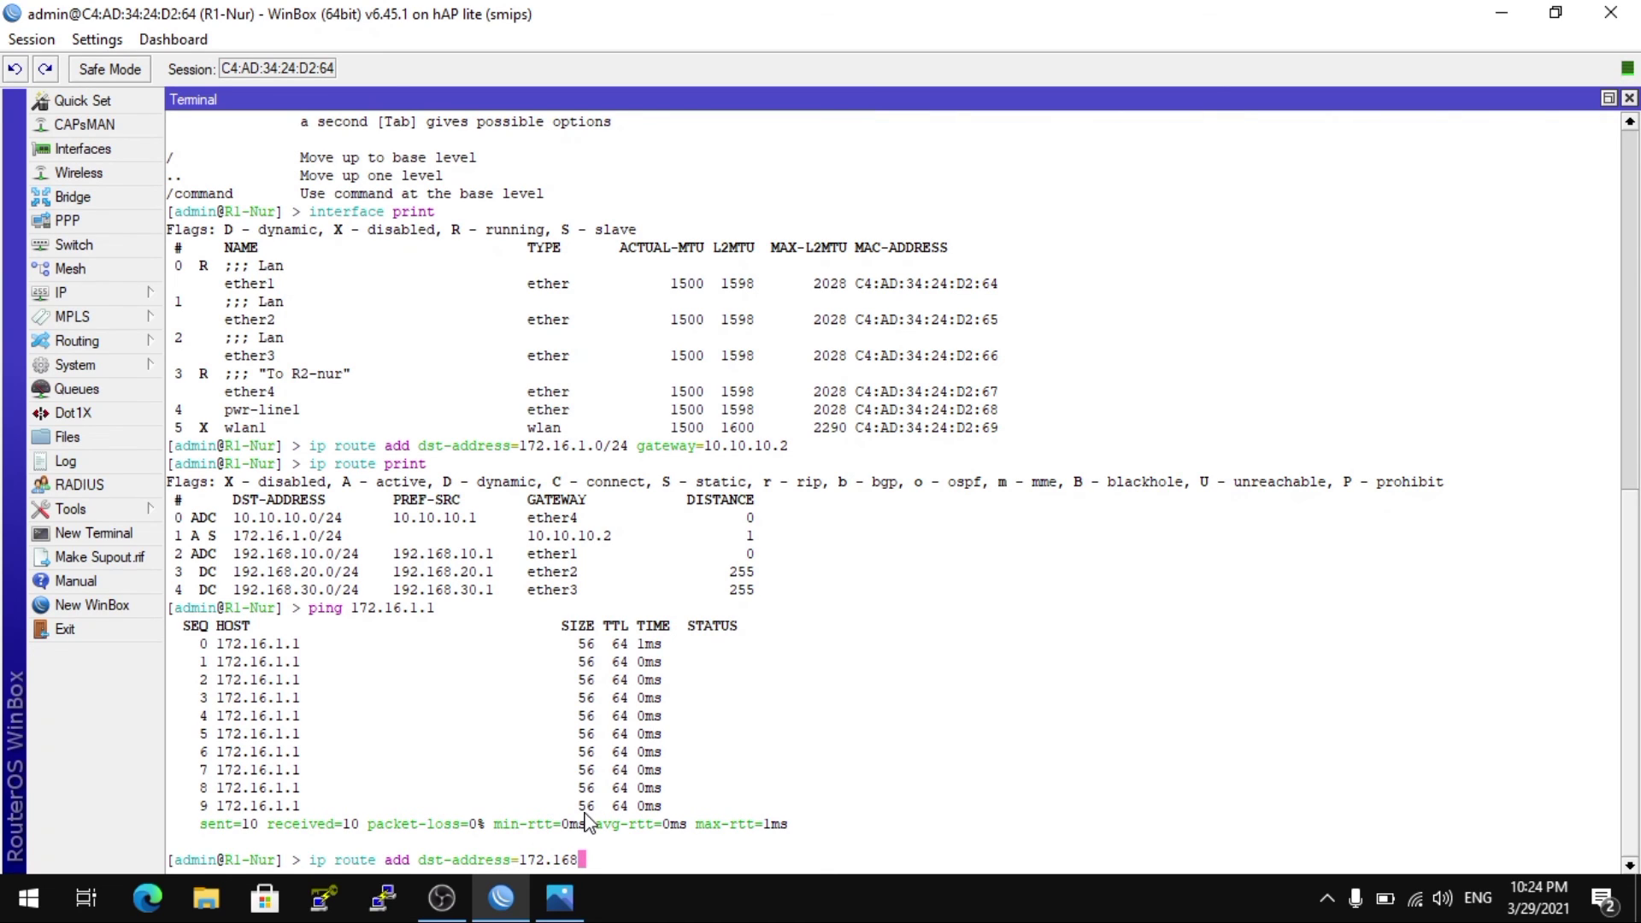
pyautogui.press('BackSpace')
pyautogui.write('.2.0/24 gateway=10.10.10.2')
pyautogui.press('Return')
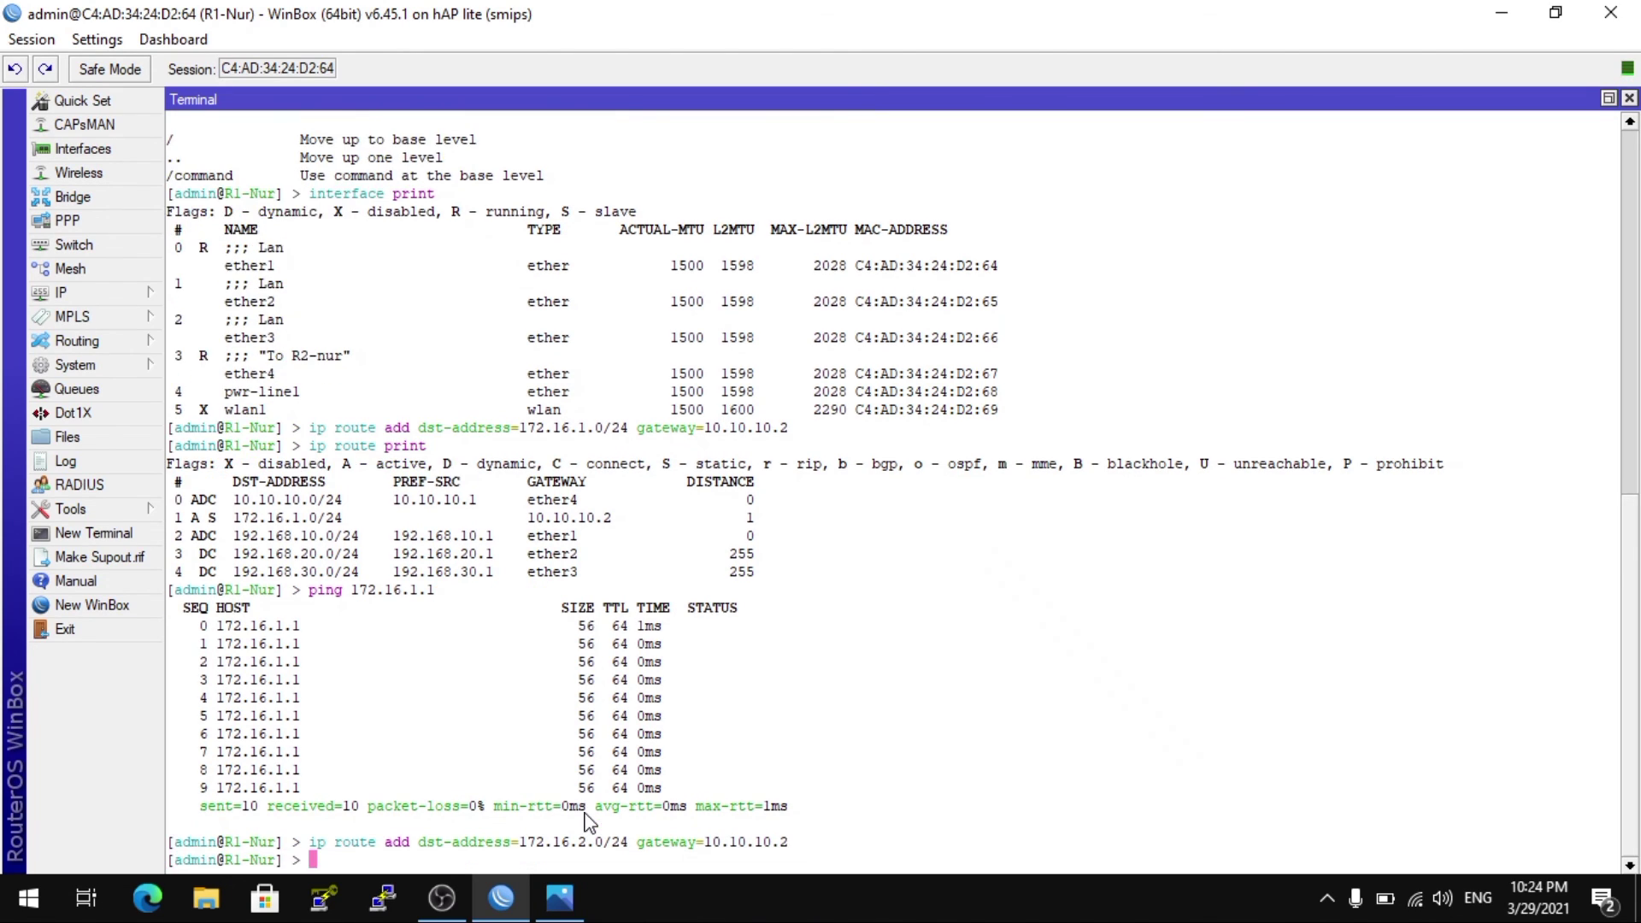
# Print the routing table and ping 172.16.2.1 to test the route to the second R2-Nur LAN.
pyautogui.write('ip route print')
pyautogui.press('Return')
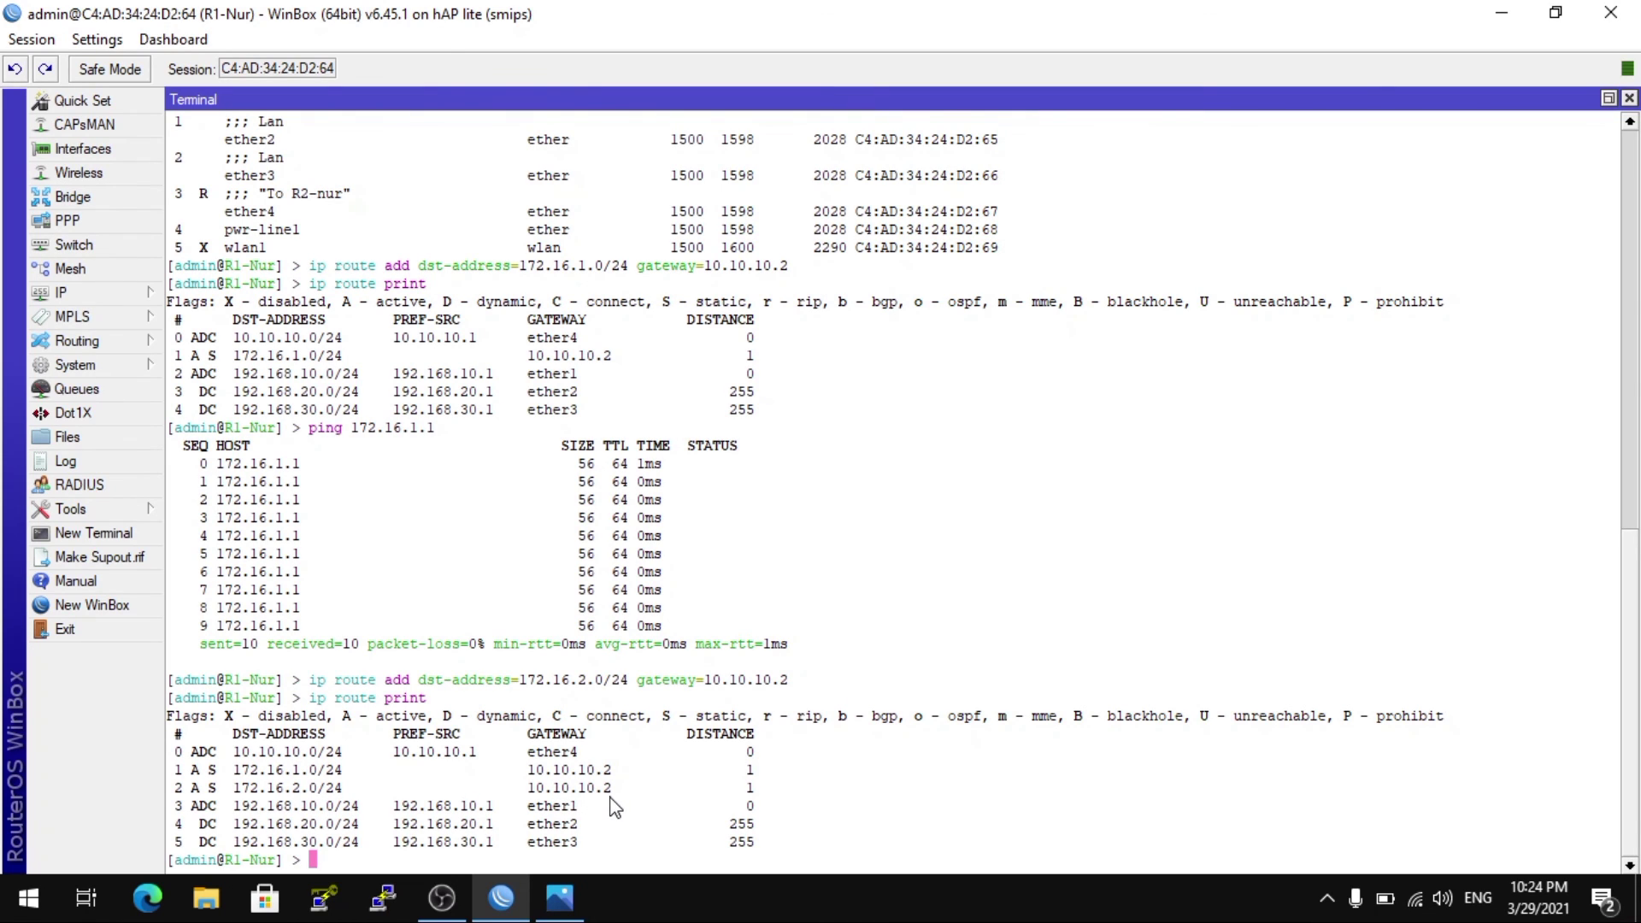
pyautogui.press('Return')
pyautogui.write('pin')
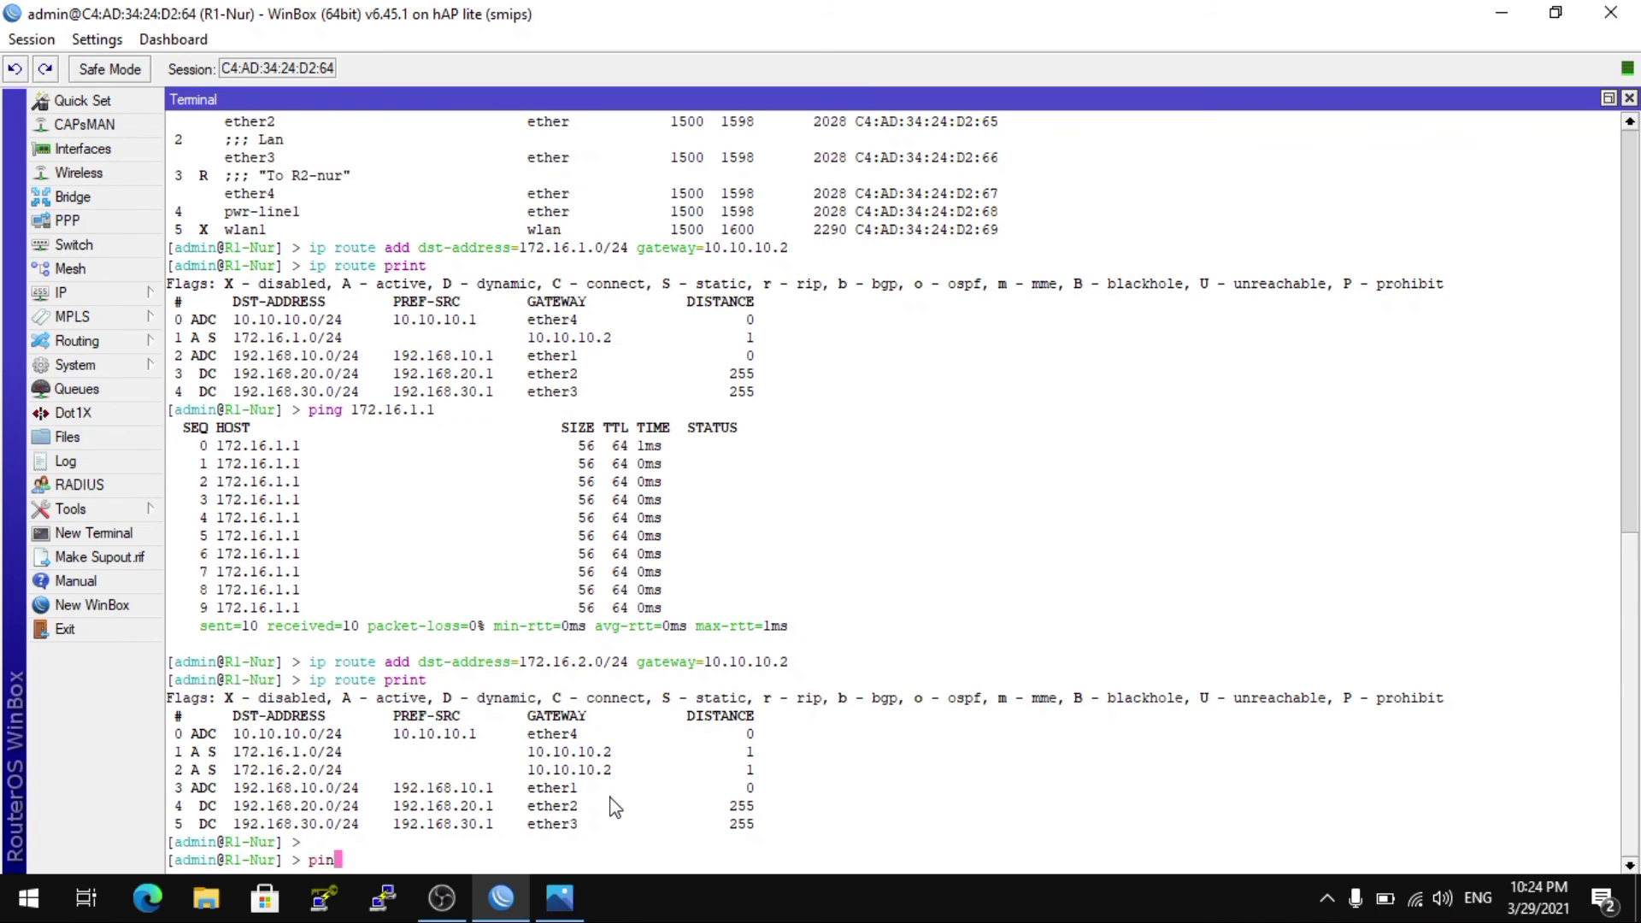
pyautogui.write('g 172.16.2.1')
pyautogui.press('Return')
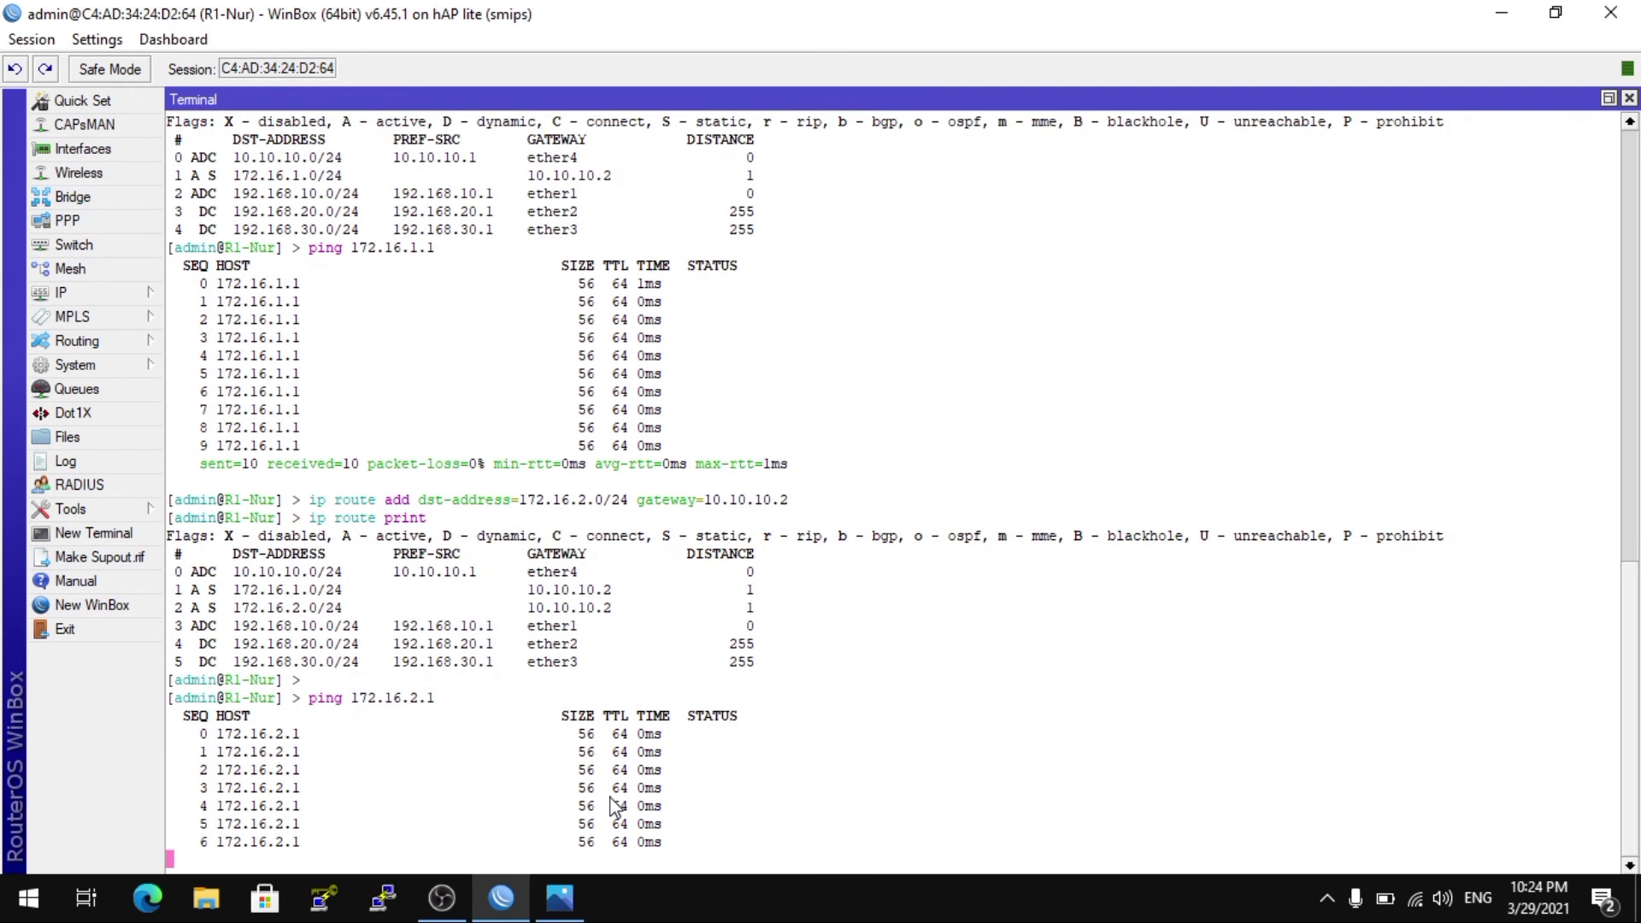
pyautogui.hotkey('ctrl', 'c')
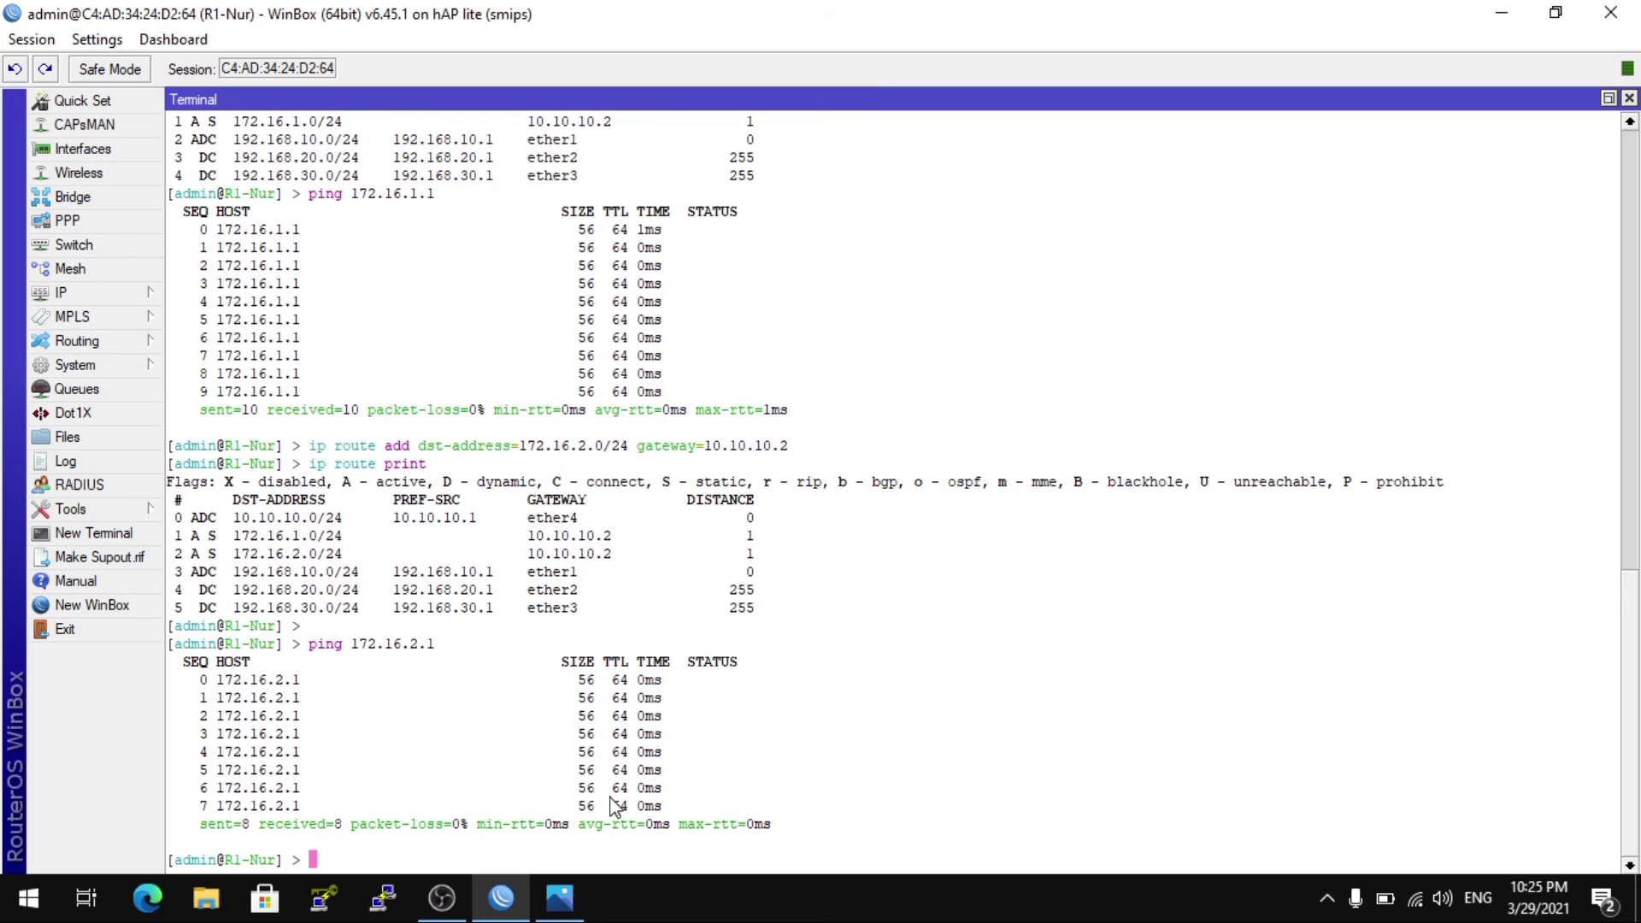
# Add a static route on R1-Nur to destination 172.16.3.0/24 through gateway 10.10.10.2.
pyautogui.write('ip route add ds')
pyautogui.press('Tab')
pyautogui.write('172.16.1')
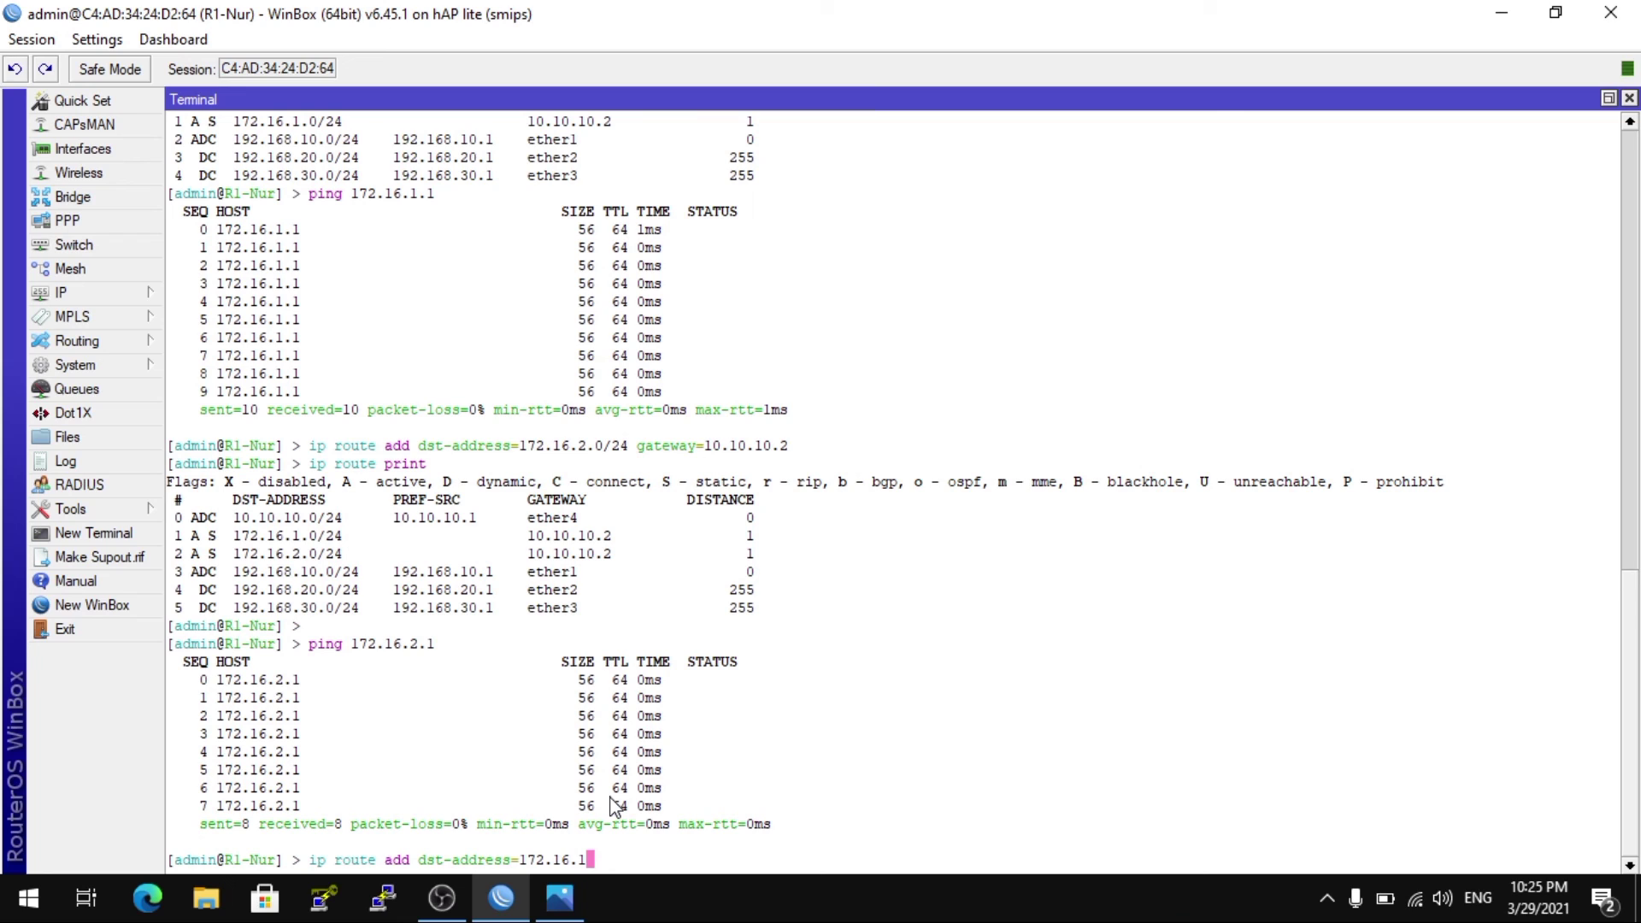
pyautogui.press('BackSpace')
pyautogui.write('3.0/24')
pyautogui.write('gateway=10.10')
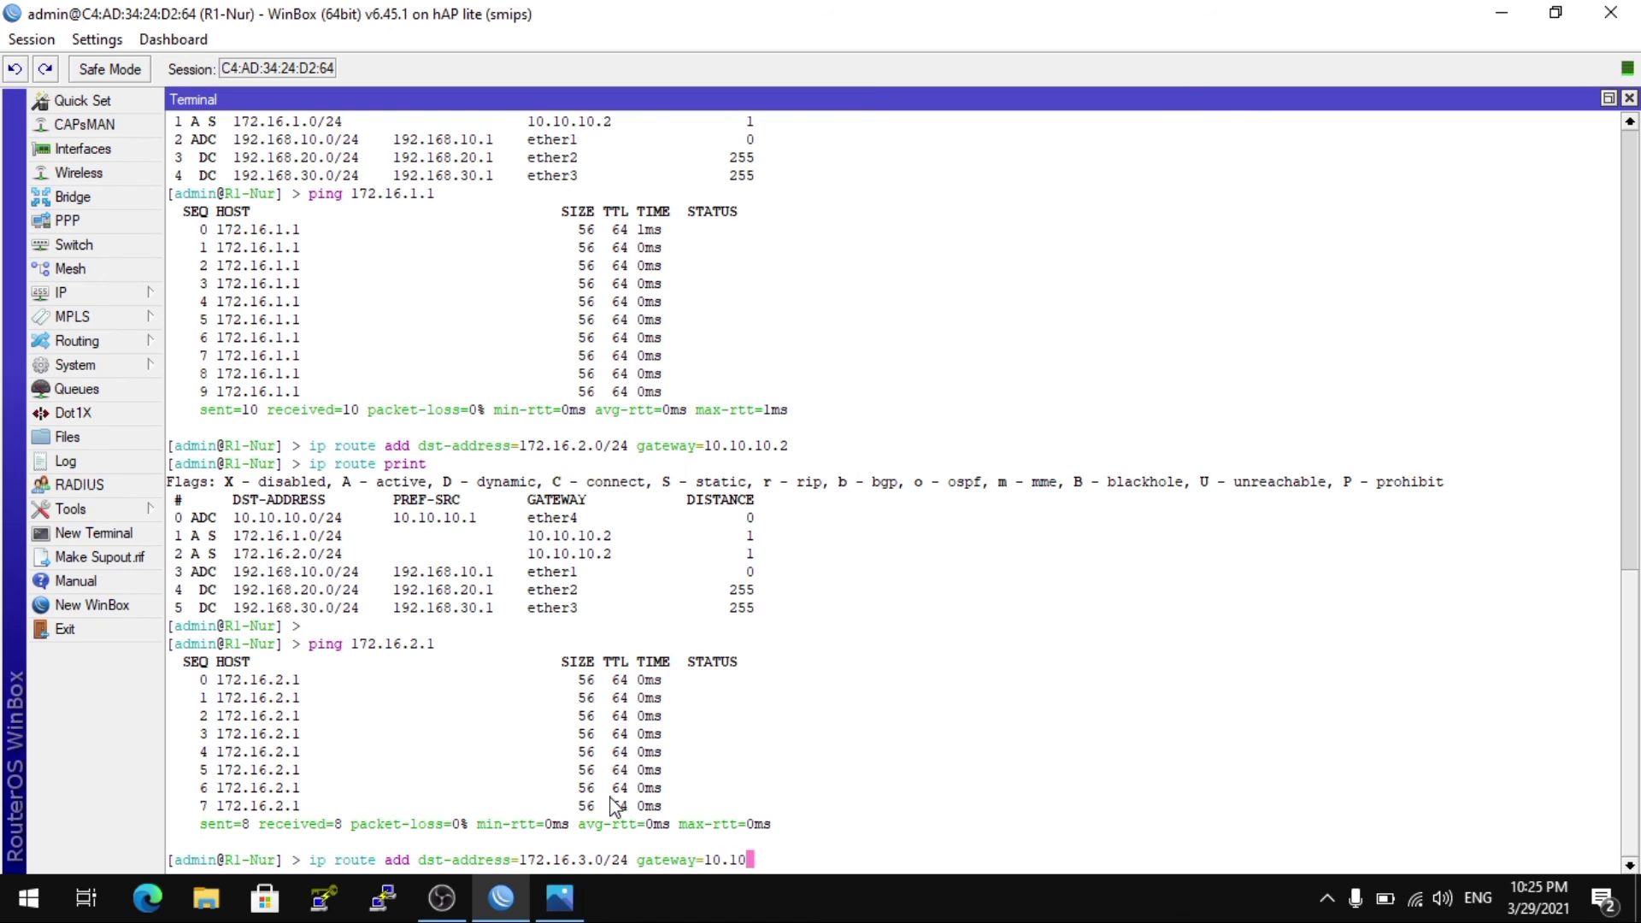
pyautogui.write('.10.2')
pyautogui.press('Return')
# Print the routing table and ping 172.16.3.1 to test the route to the third R2-Nur LAN.
pyautogui.write('ip route print')
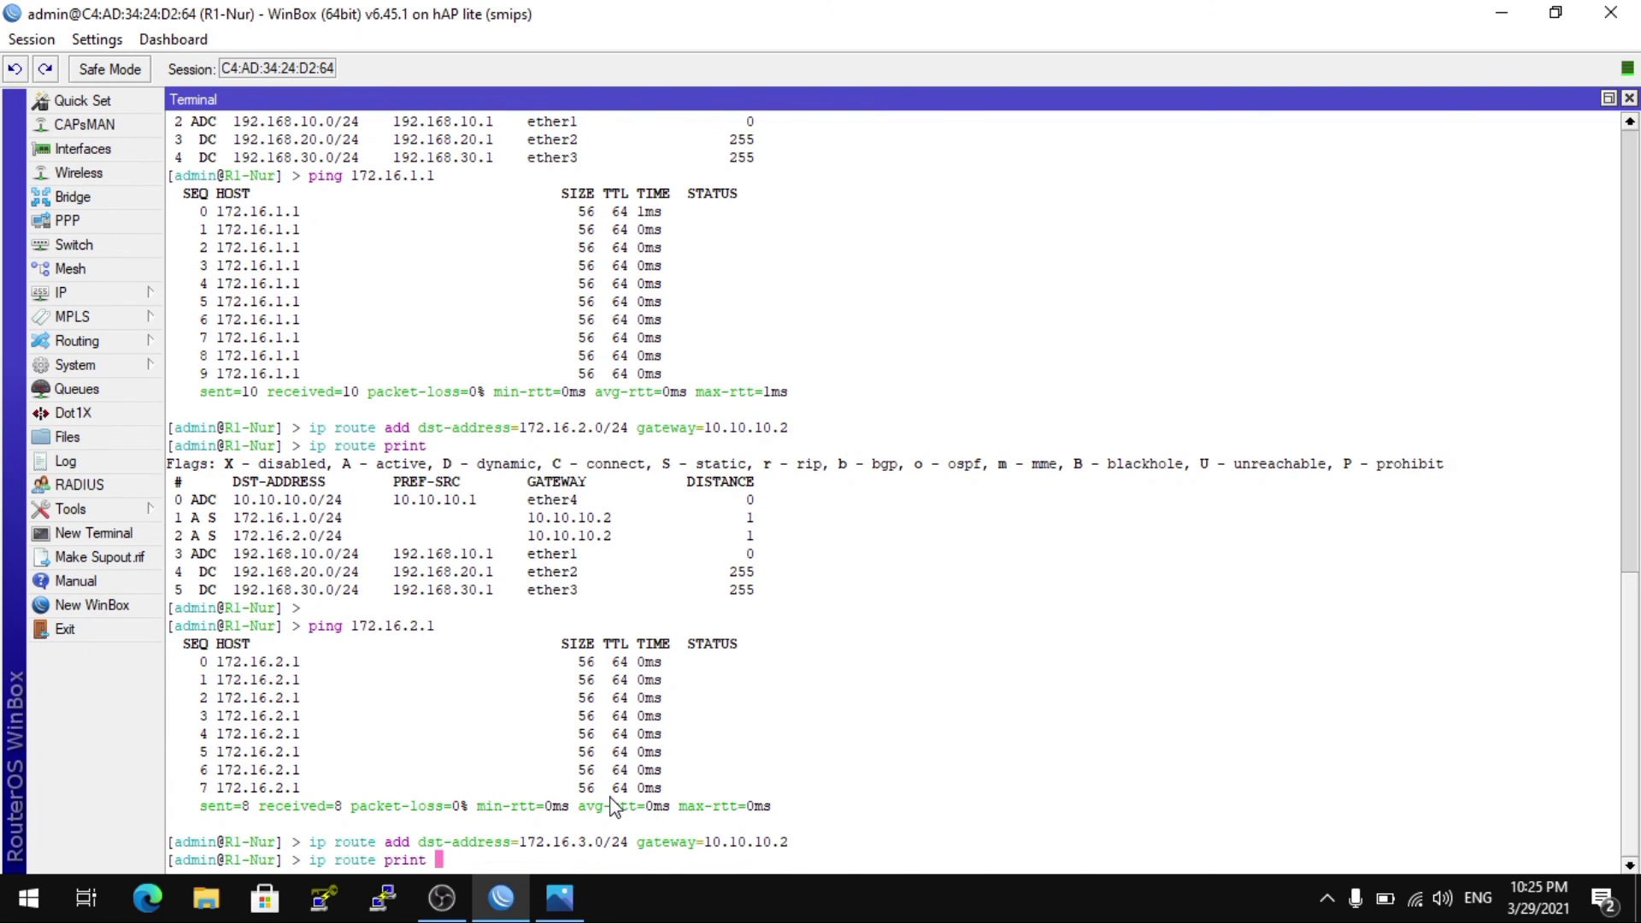
pyautogui.press('Return')
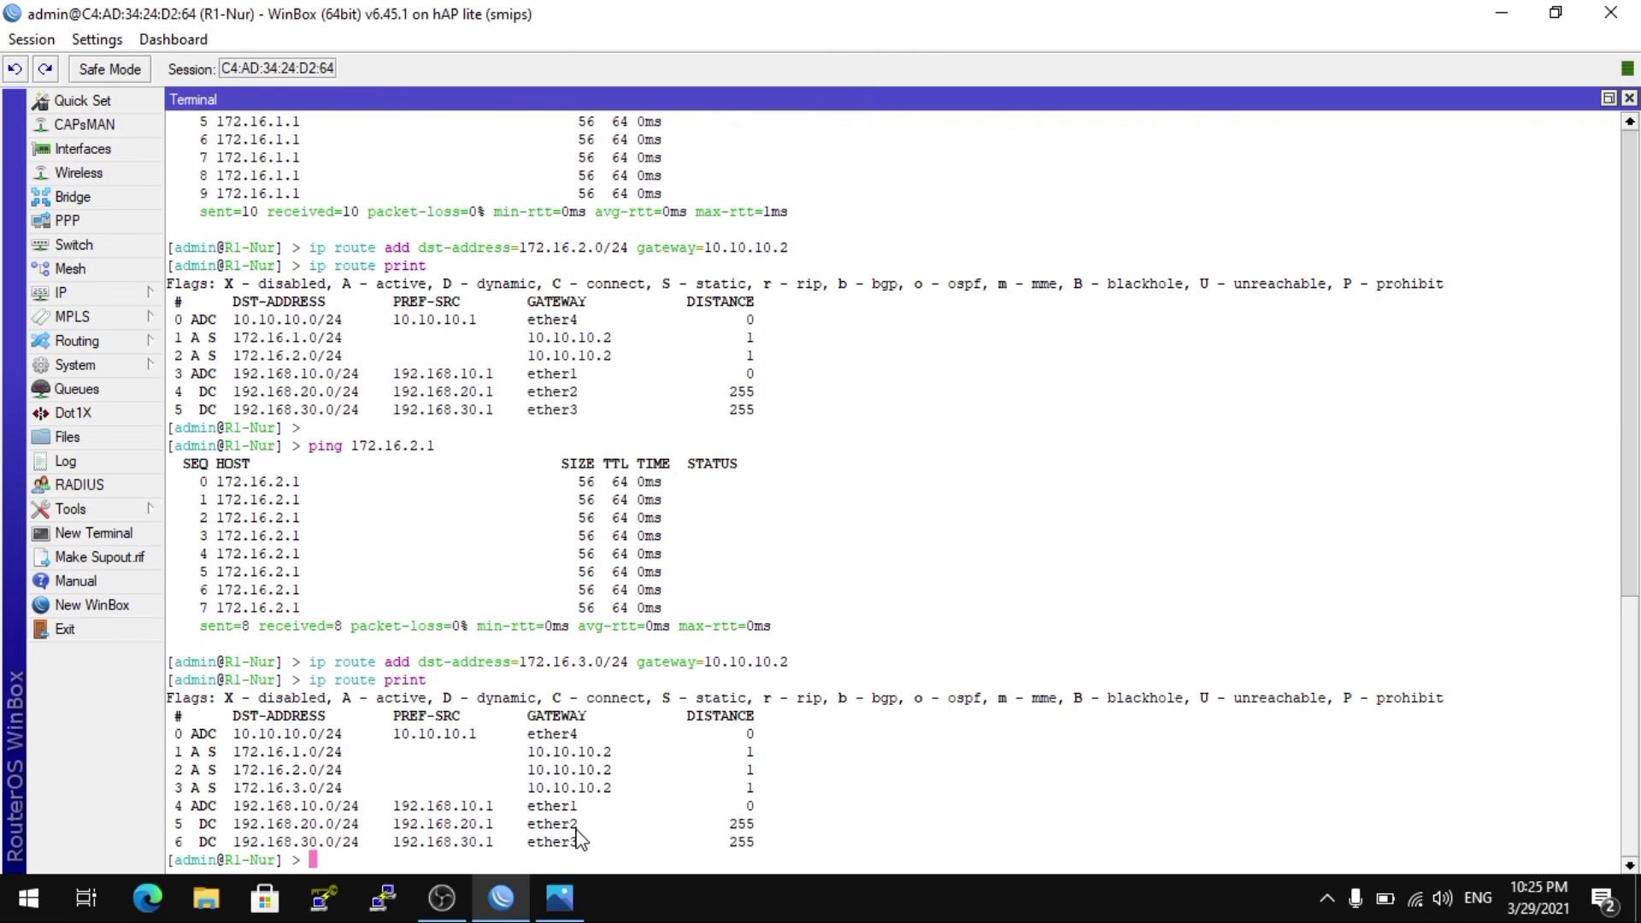
pyautogui.press('Return')
pyautogui.write('pin')
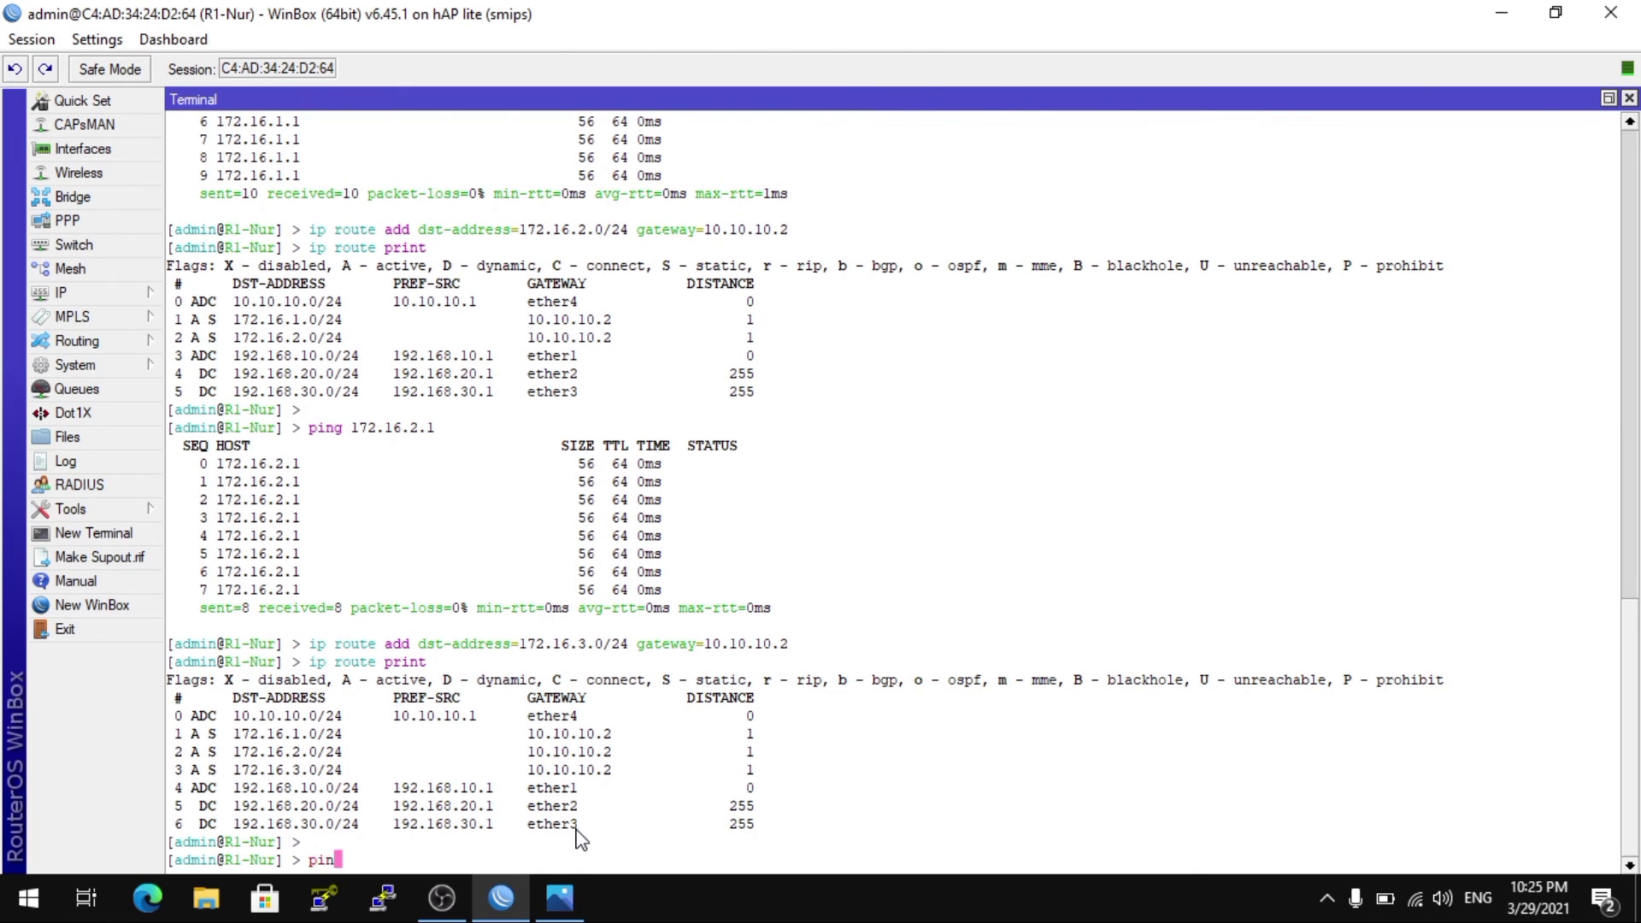
pyautogui.write('g 172.16.3.1')
pyautogui.press('Return')
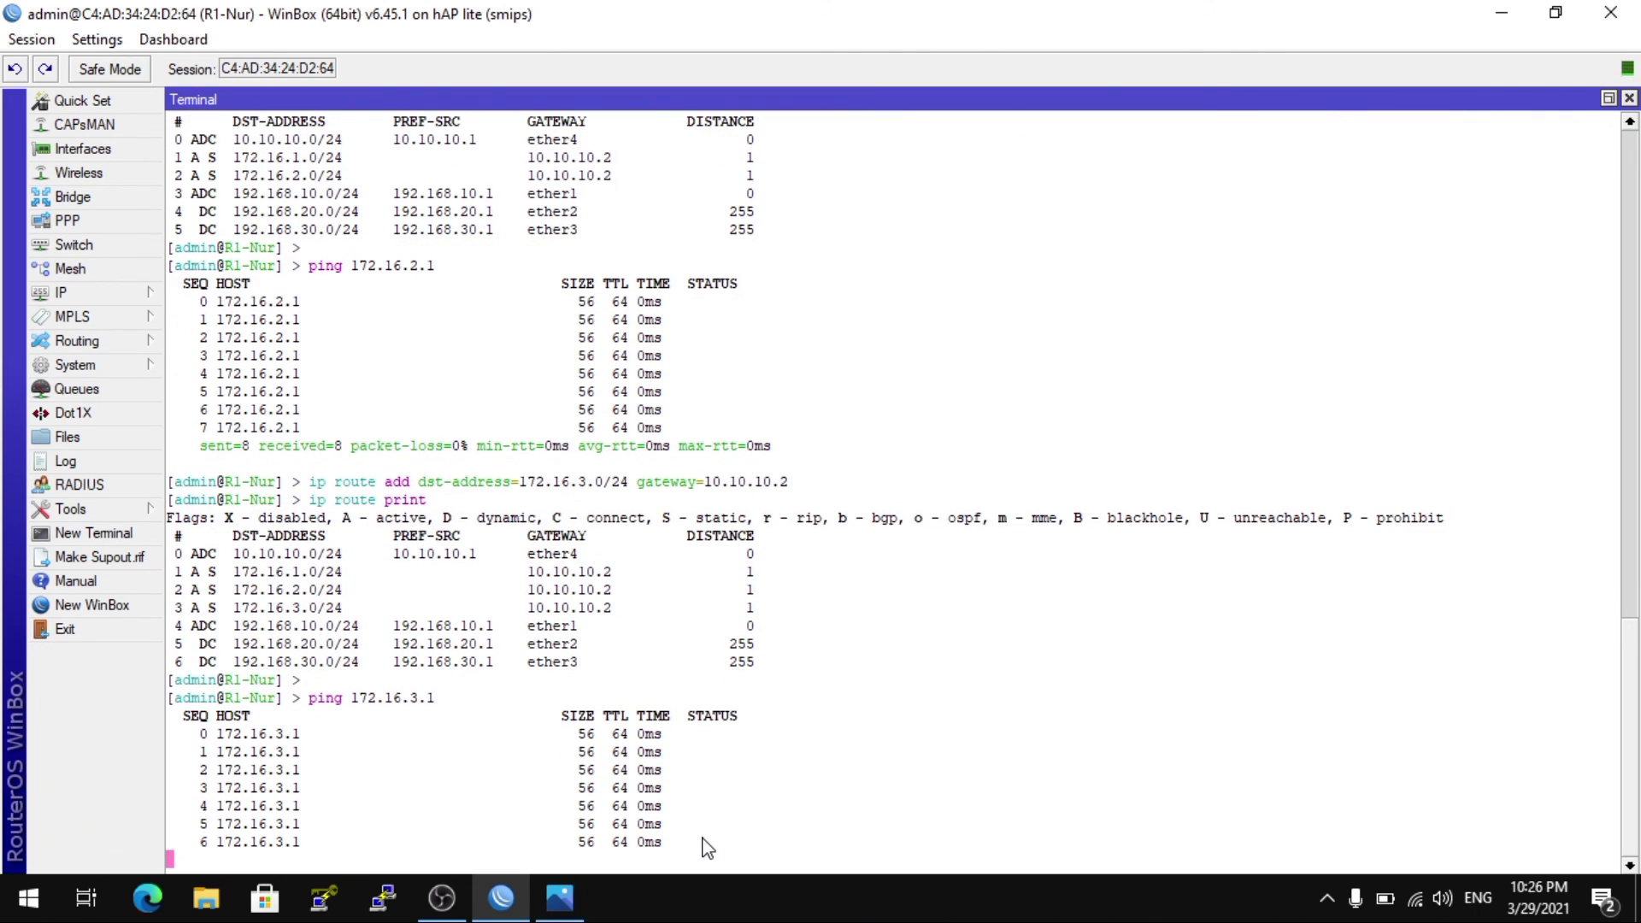
pyautogui.hotkey('ctrl', 'c')
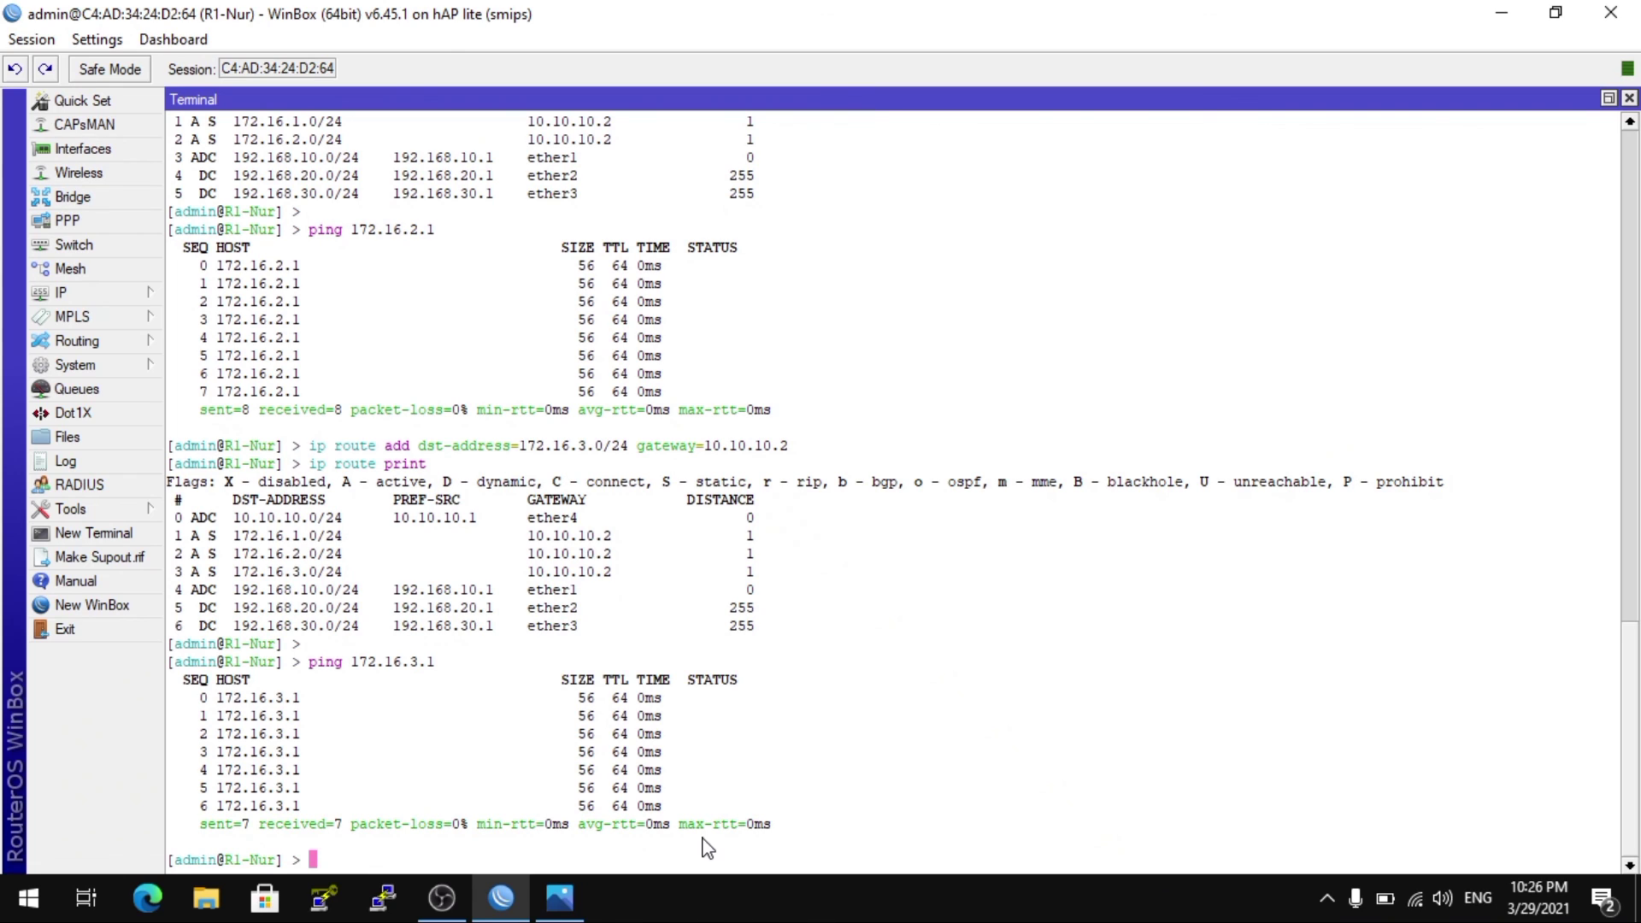